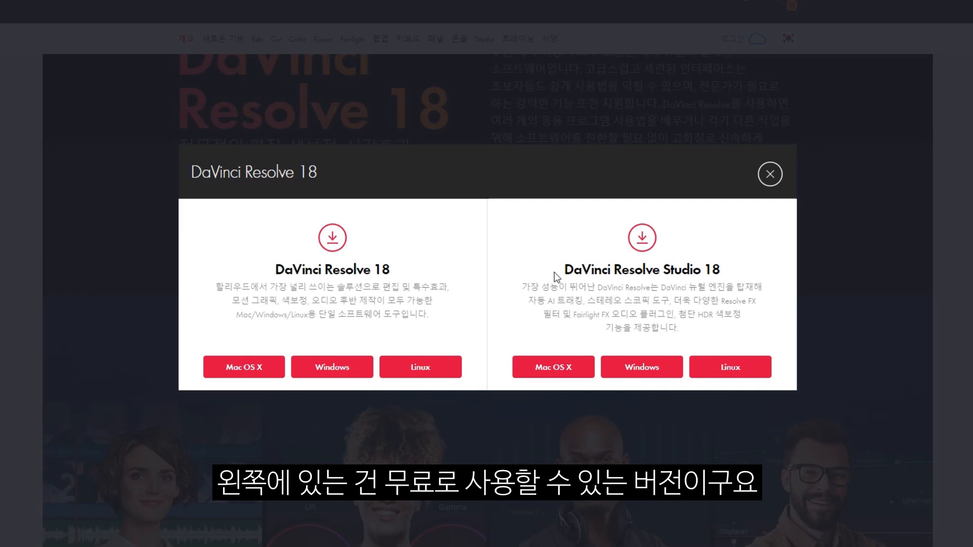
Compare the free and Studio versions, then choose the free DaVinci Resolve 18 Windows download.
drag(276, 263, 435, 330)
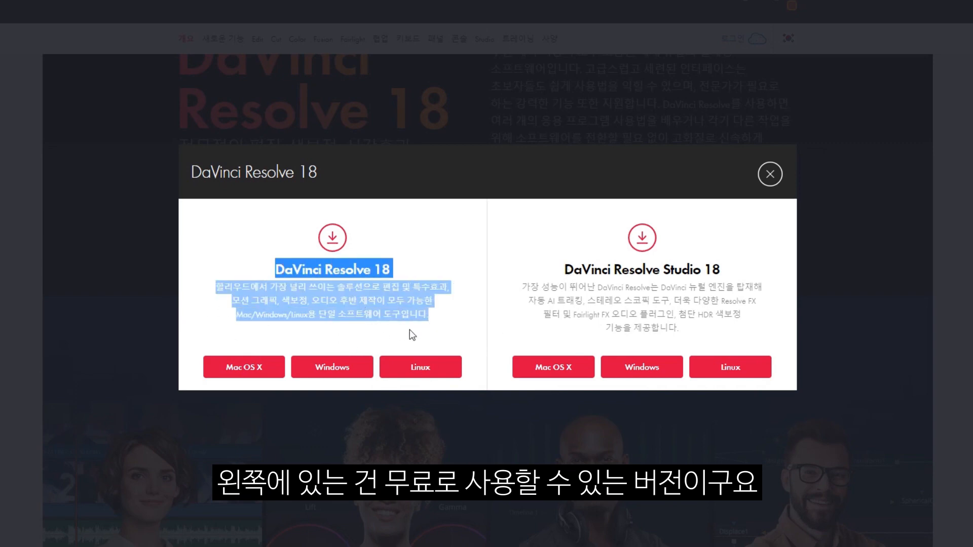
click(587, 283)
drag(560, 272, 737, 332)
click(675, 343)
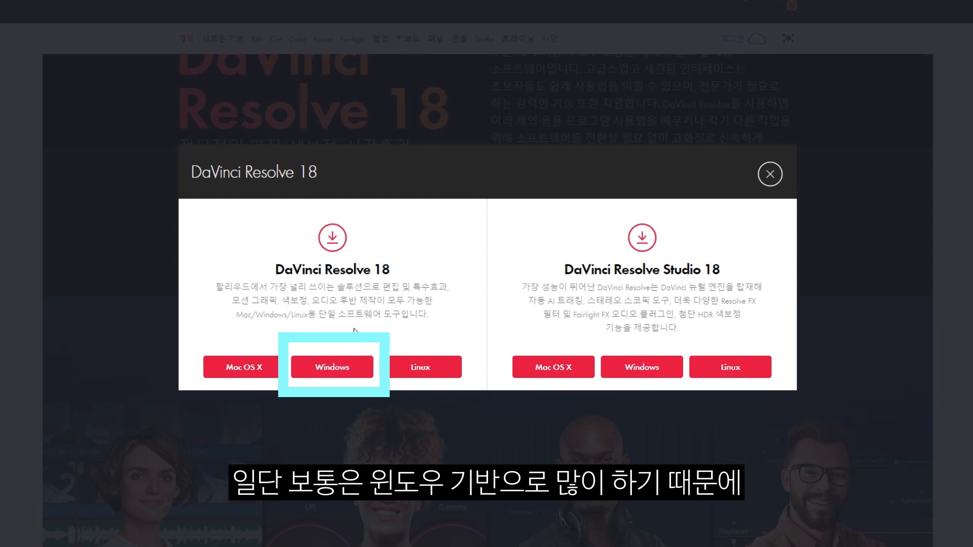
click(336, 369)
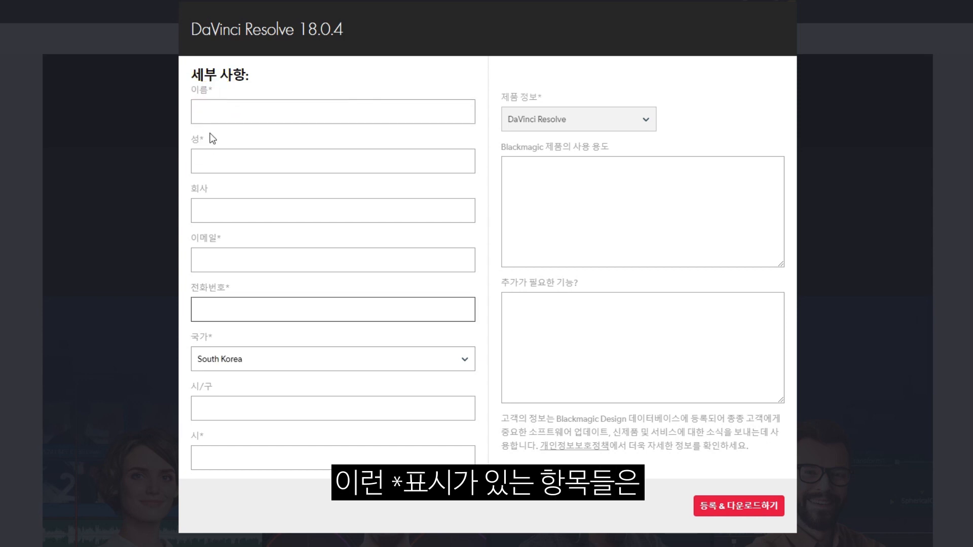
Fill in the required first name, surname, e-mail and phone number fields of the registration form.
drag(208, 90, 217, 90)
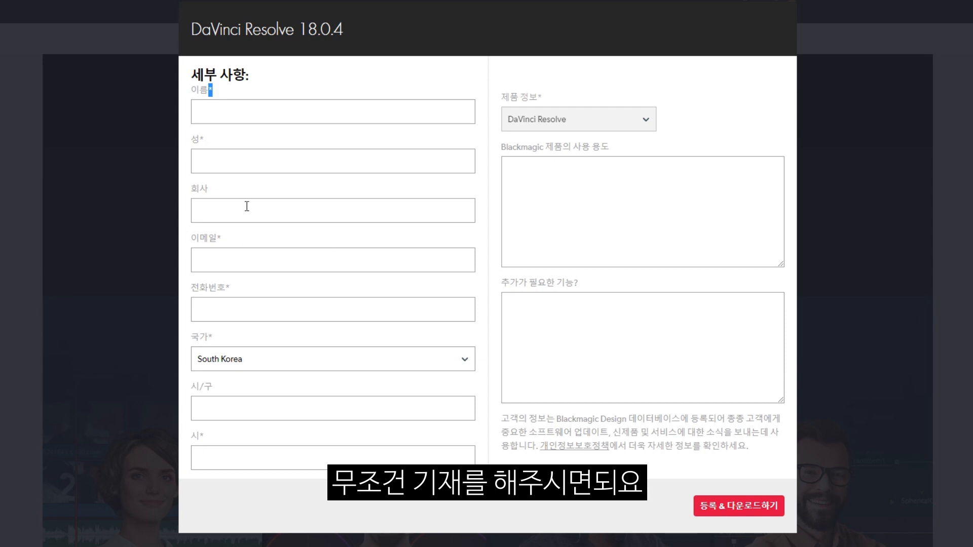
click(235, 113)
text(찌능)
key(Tab)
text(갓)
key(Tab)
key(Tab)
key(Tab)
text(010-000-0000)
Enter the city, submit the registration and download DaVinci_Resolve_18.0.4_Windows.zip.
click(284, 458)
text(서울시)
click(573, 348)
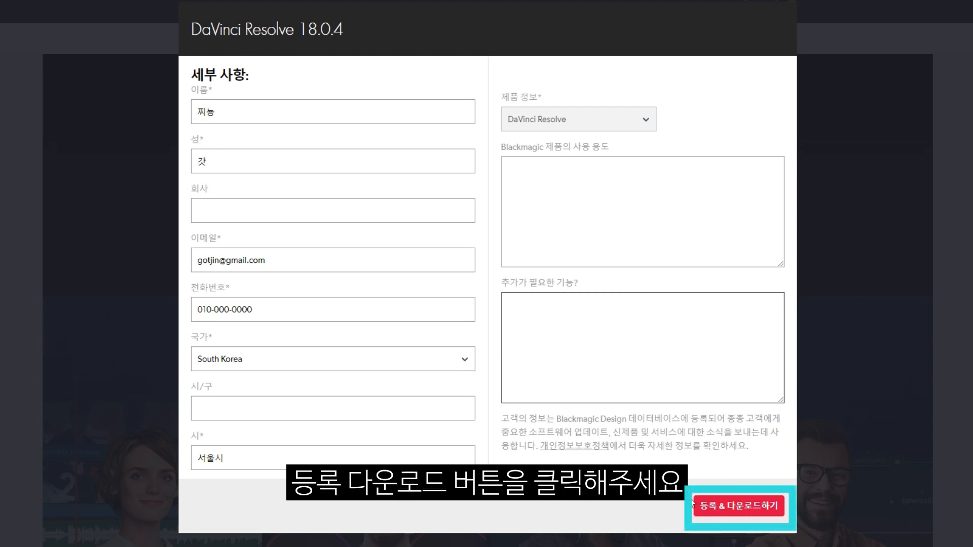
click(721, 508)
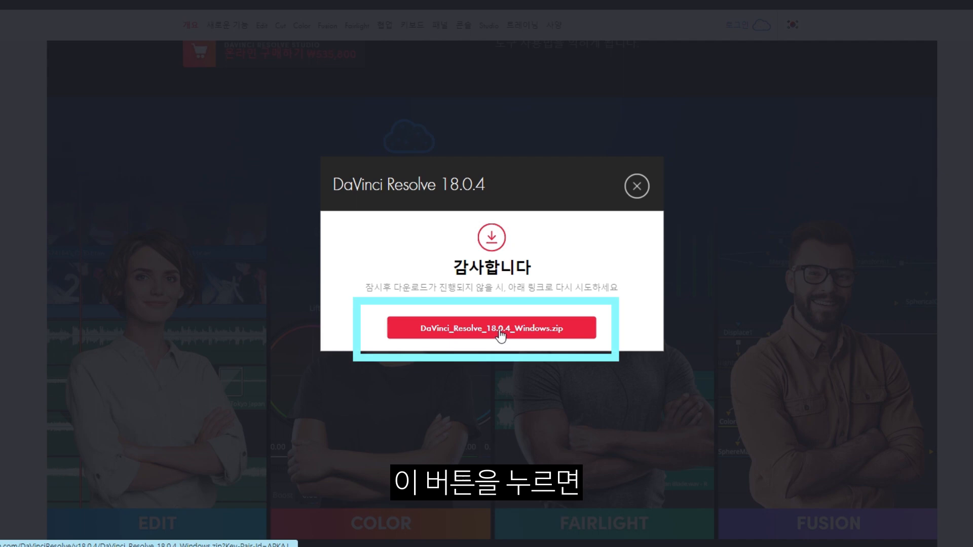
click(501, 331)
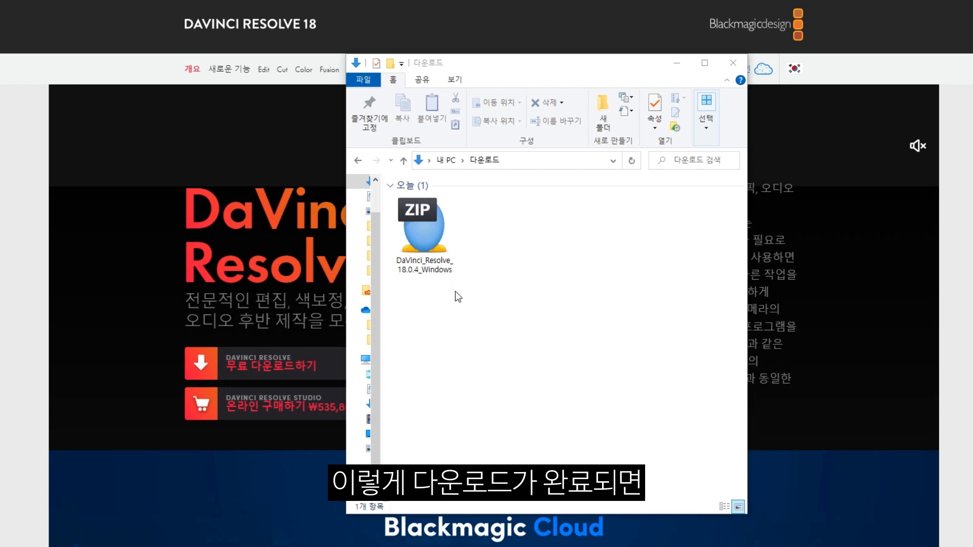
Open DaVinci_Resolve_18.0.4_Windows.zip in ALZip and extract it into the Downloads folder.
click(440, 267)
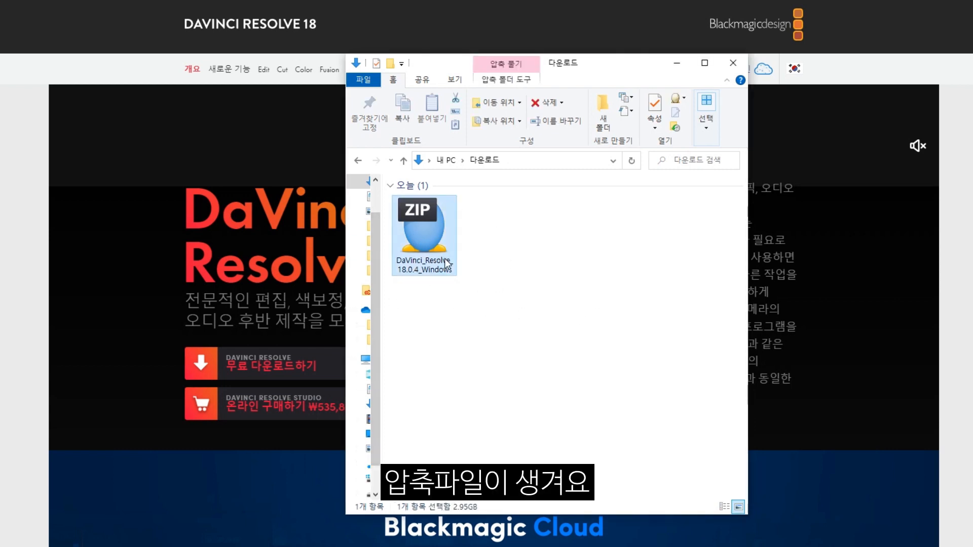
right_click(429, 247)
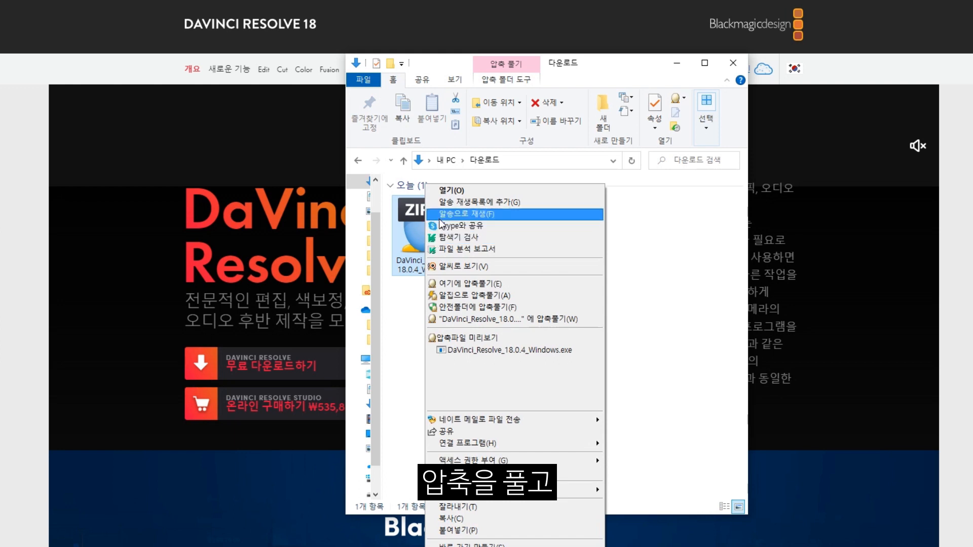
click(455, 191)
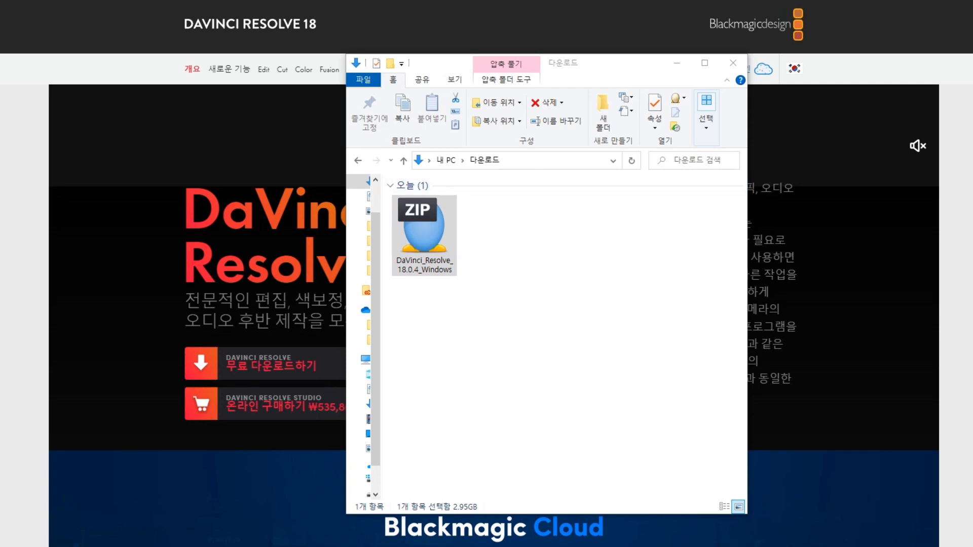
click(247, 151)
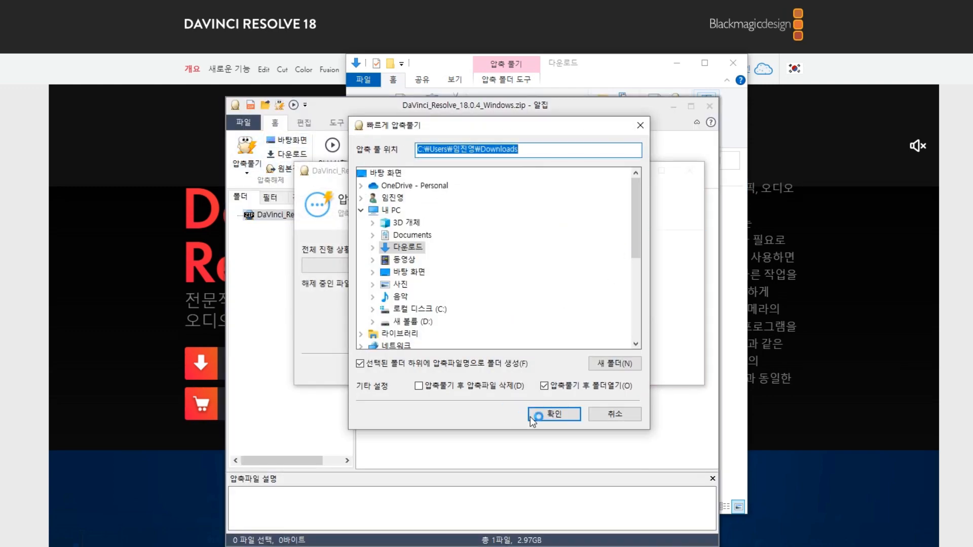
click(546, 414)
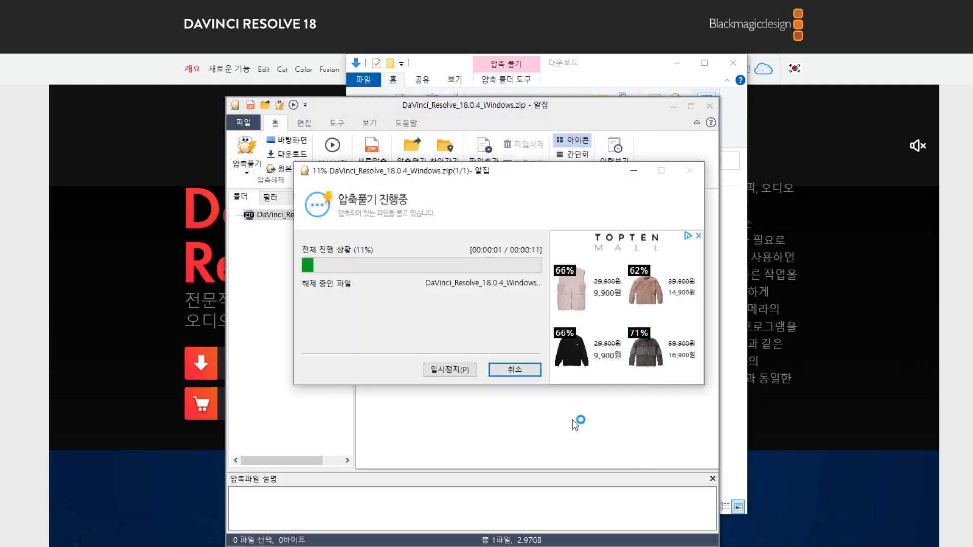
click(525, 367)
Run the DaVinci Resolve installer, accept the license and install with default components and destination.
double_click(460, 200)
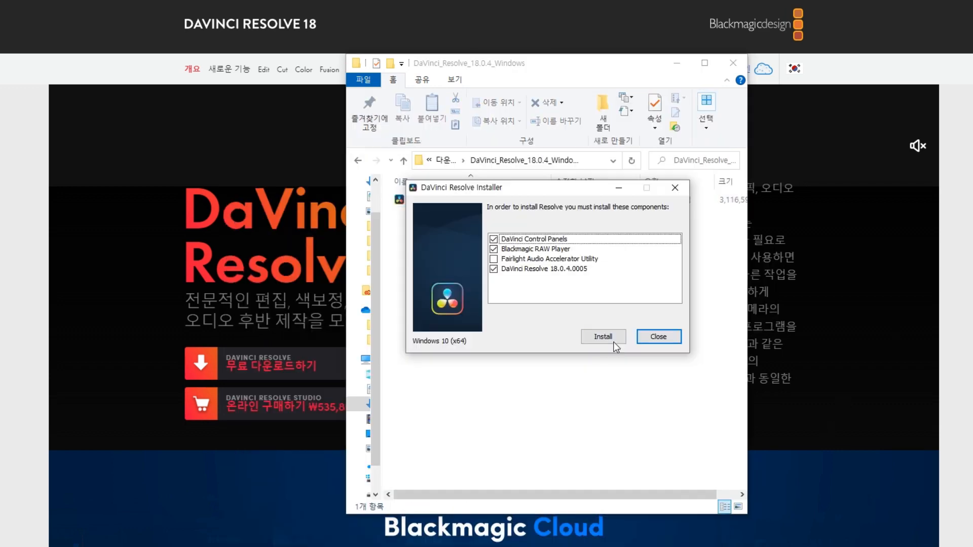
click(604, 345)
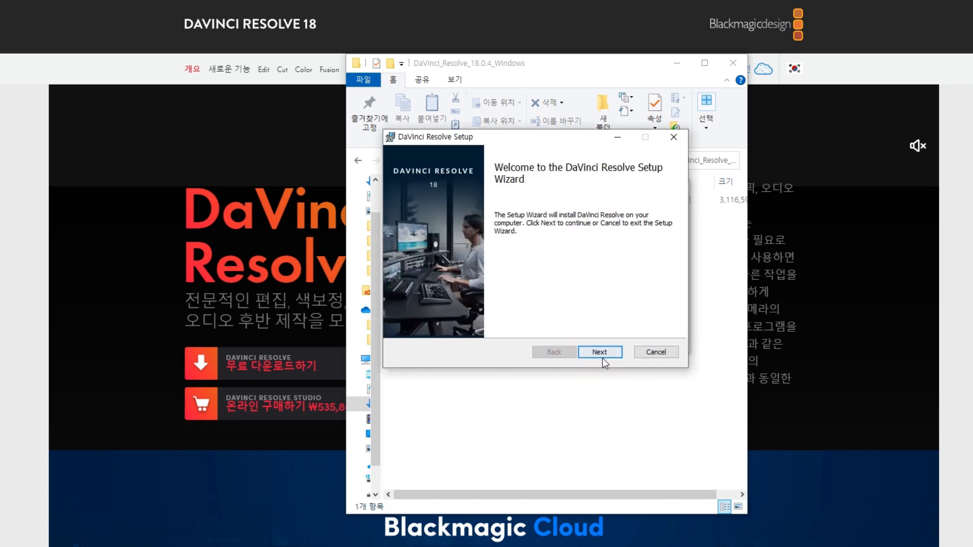
click(403, 323)
click(599, 352)
click(599, 352)
click(599, 352)
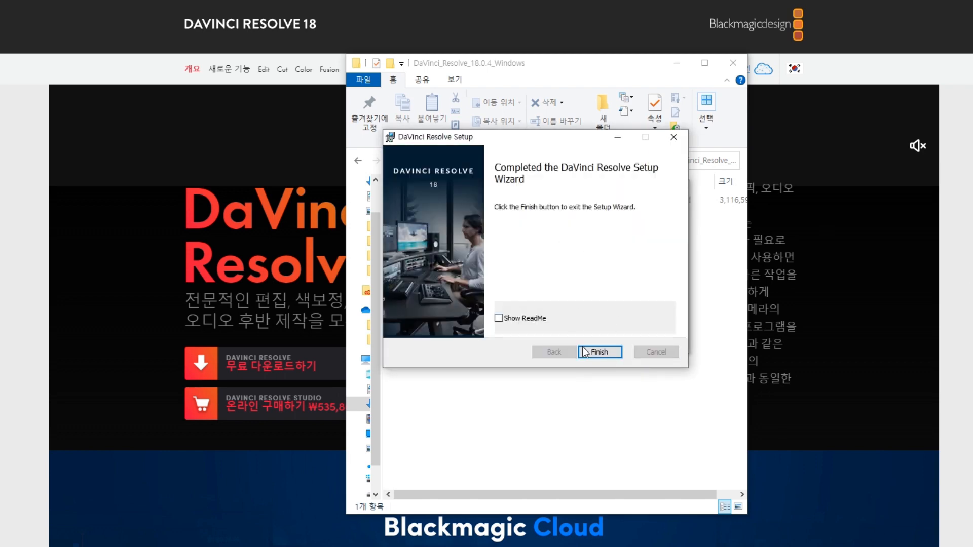
click(587, 352)
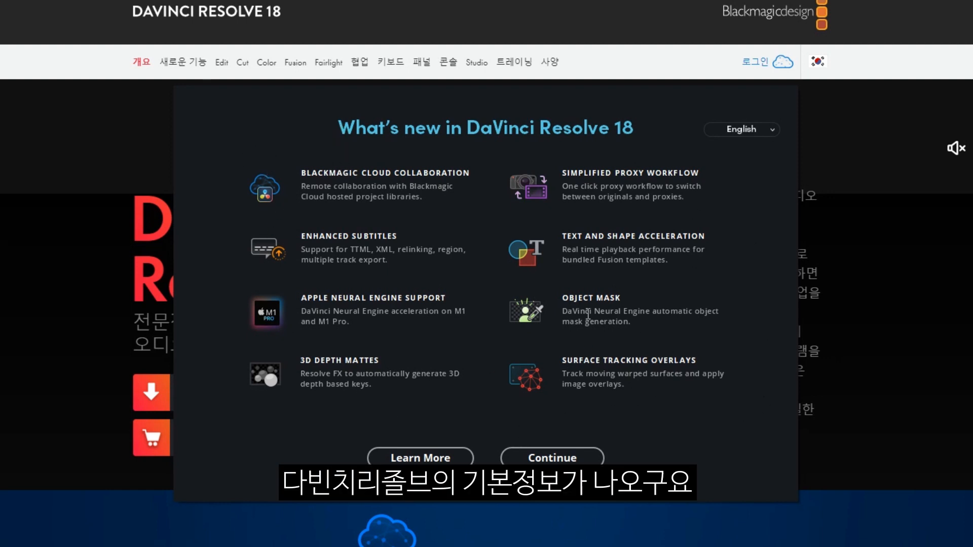
Keep English as the interface language and start DaVinci Resolve from the welcome screen.
click(745, 134)
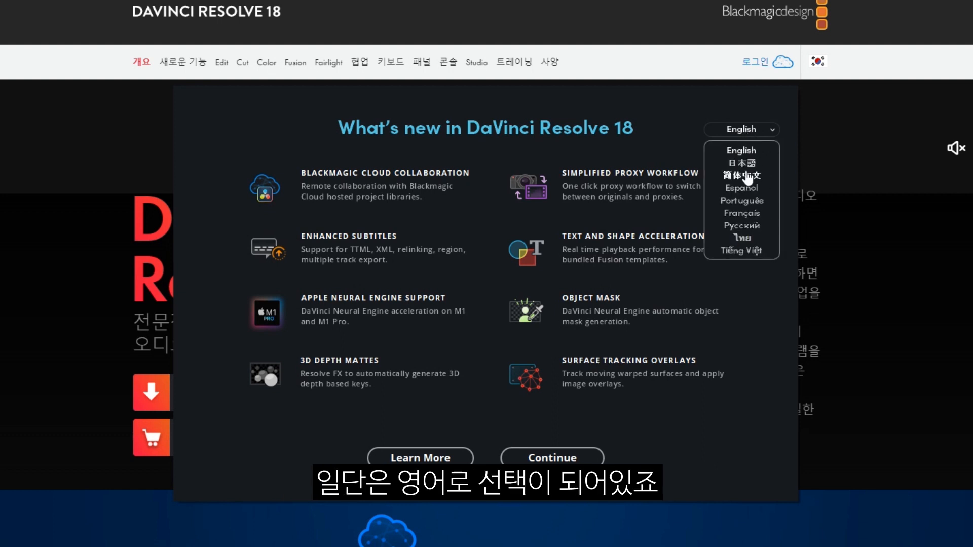
click(737, 147)
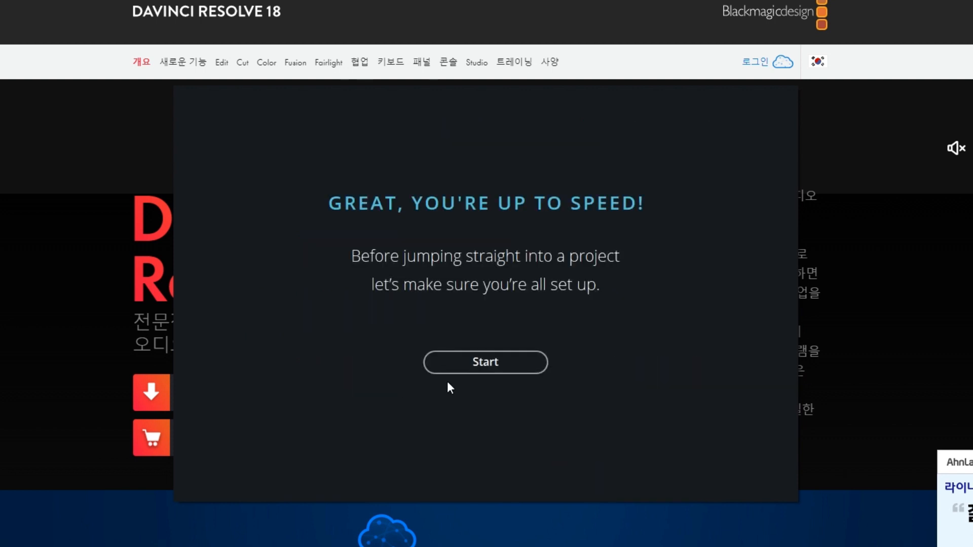
click(497, 368)
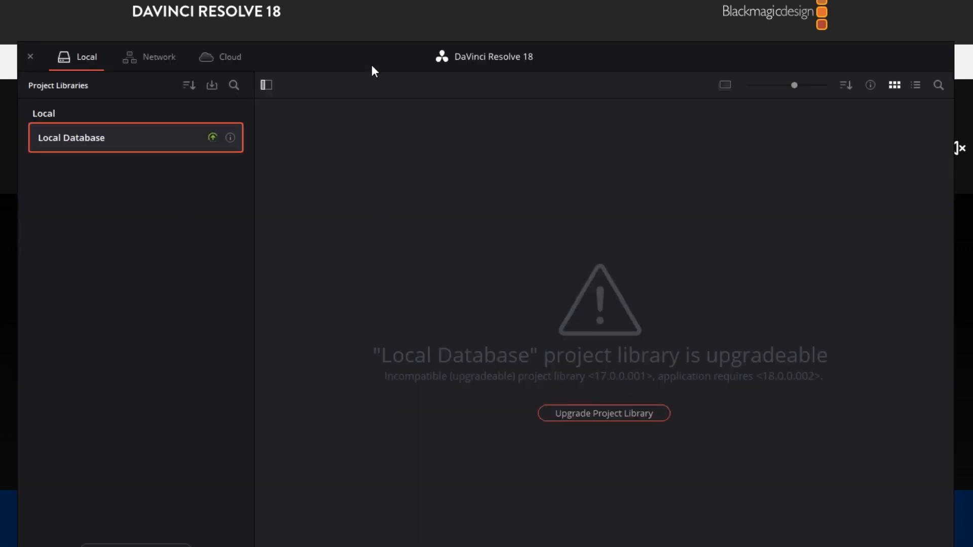
Move the Project Manager window up and to the left.
drag(372, 64, 344, 42)
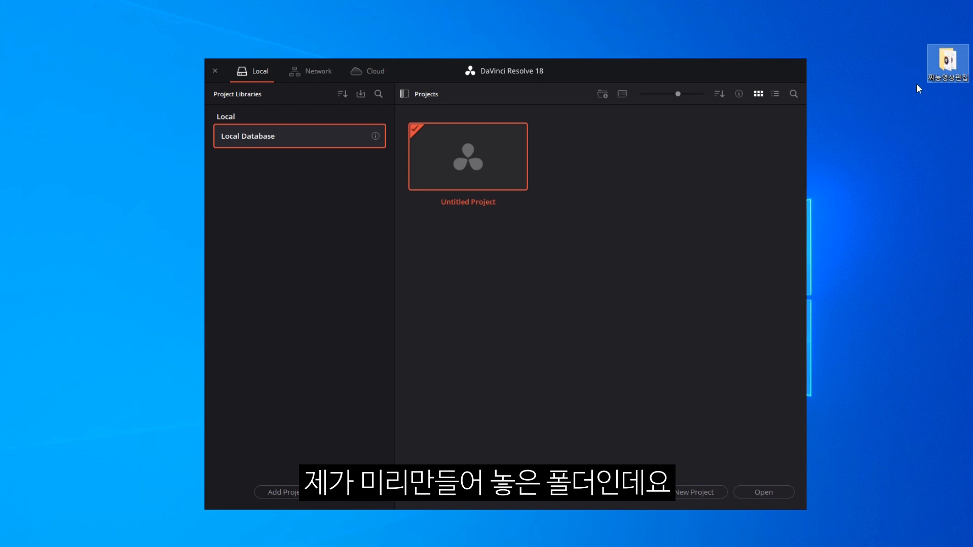
Open the 찌능영상편집 media folder and review its seven media files.
double_click(943, 66)
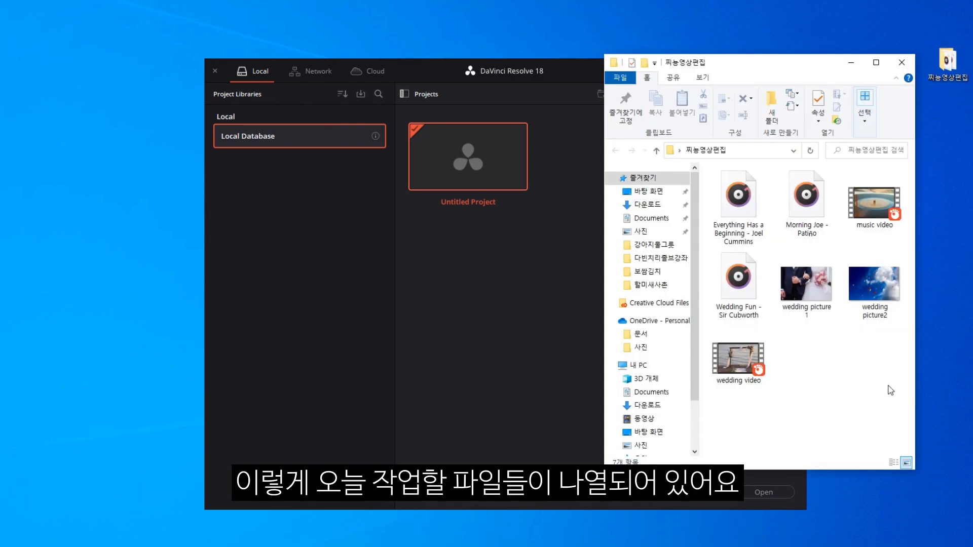
drag(887, 384, 709, 167)
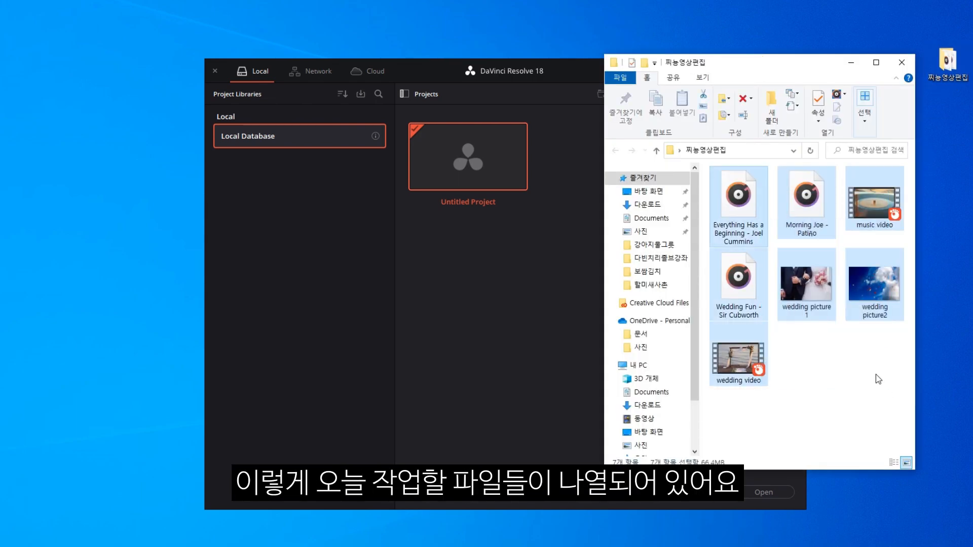
click(848, 375)
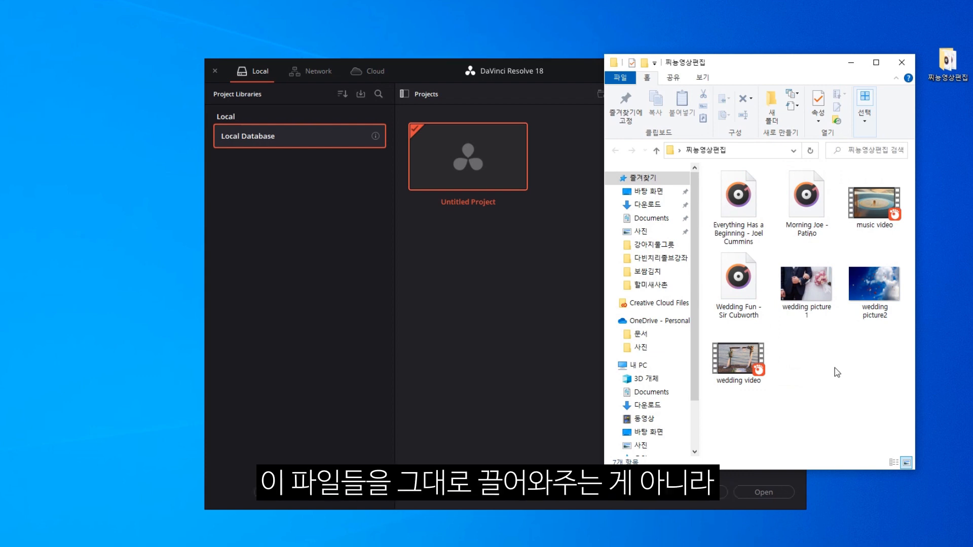
drag(724, 63, 696, 34)
click(716, 175)
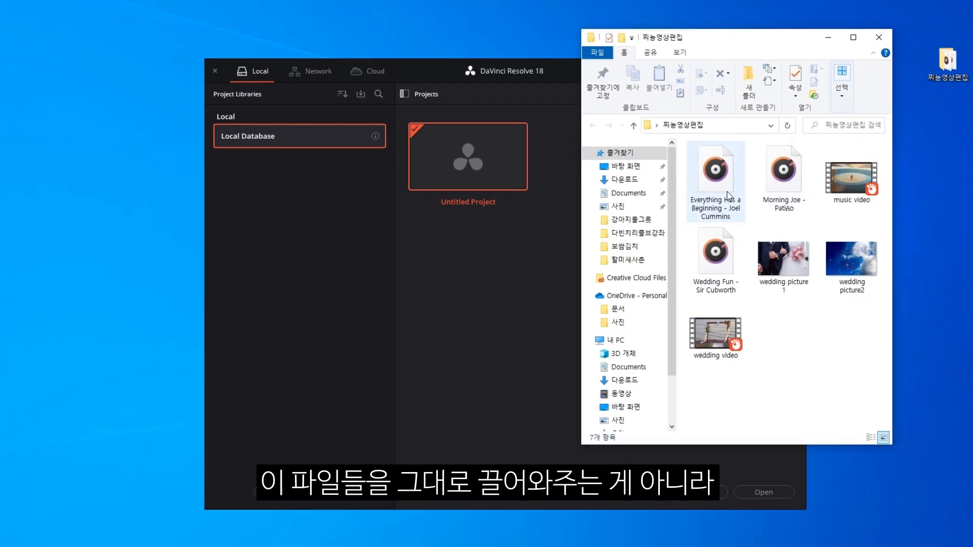
click(715, 335)
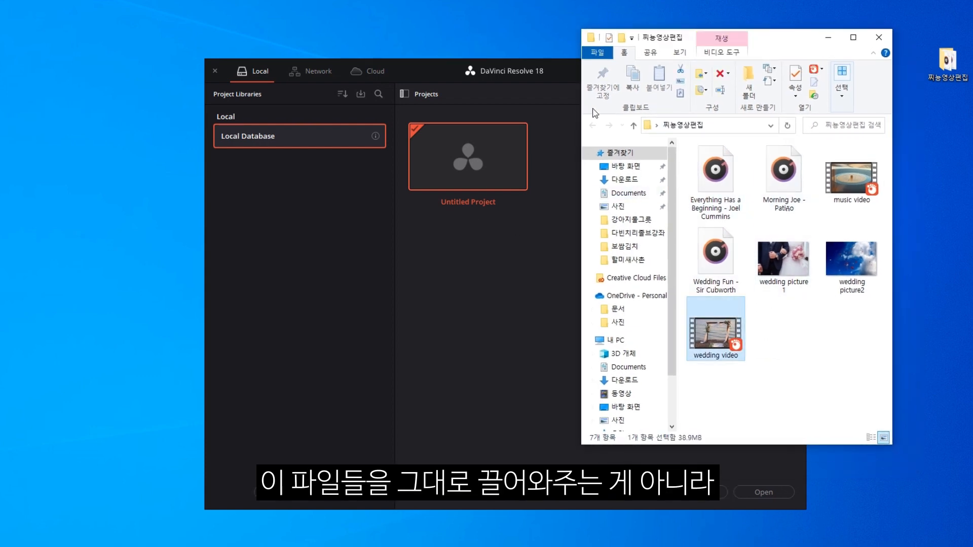
drag(746, 44, 758, 48)
drag(883, 374, 831, 350)
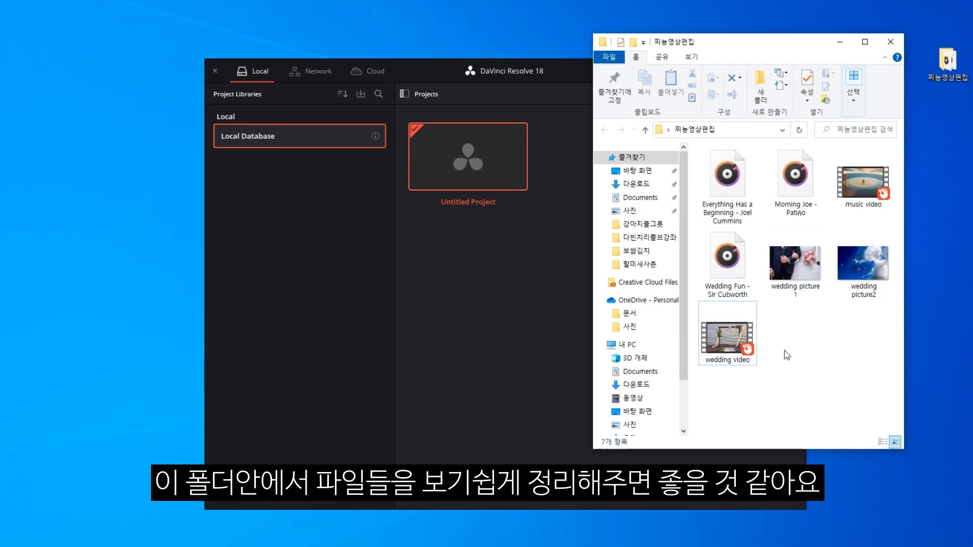
Create three new folders named video, picture and music.
right_click(825, 324)
click(859, 333)
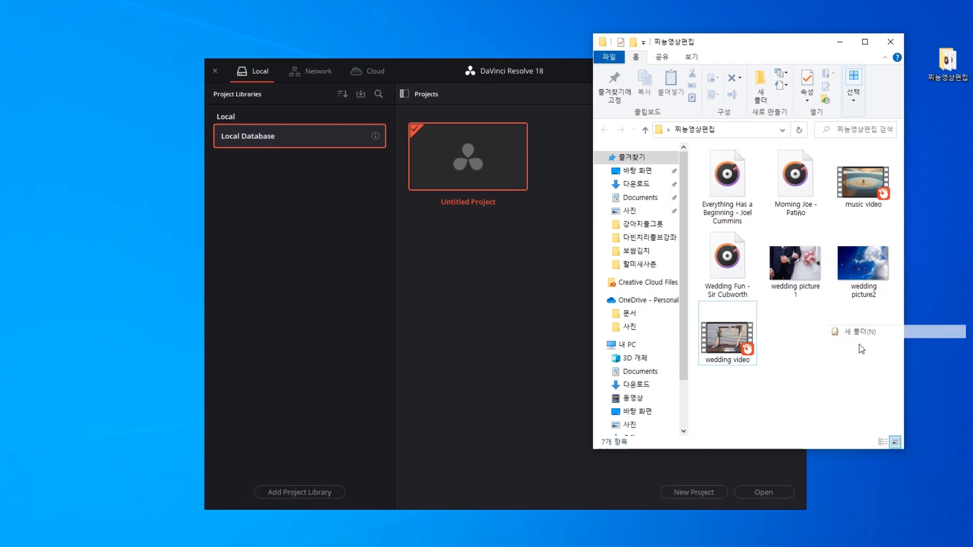
text(video)
key(Return)
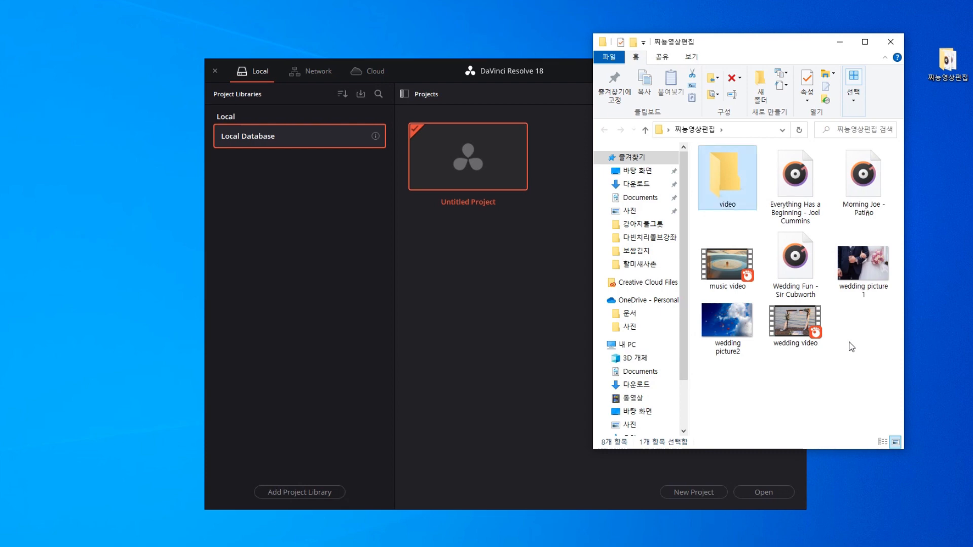
right_click(852, 369)
click(880, 167)
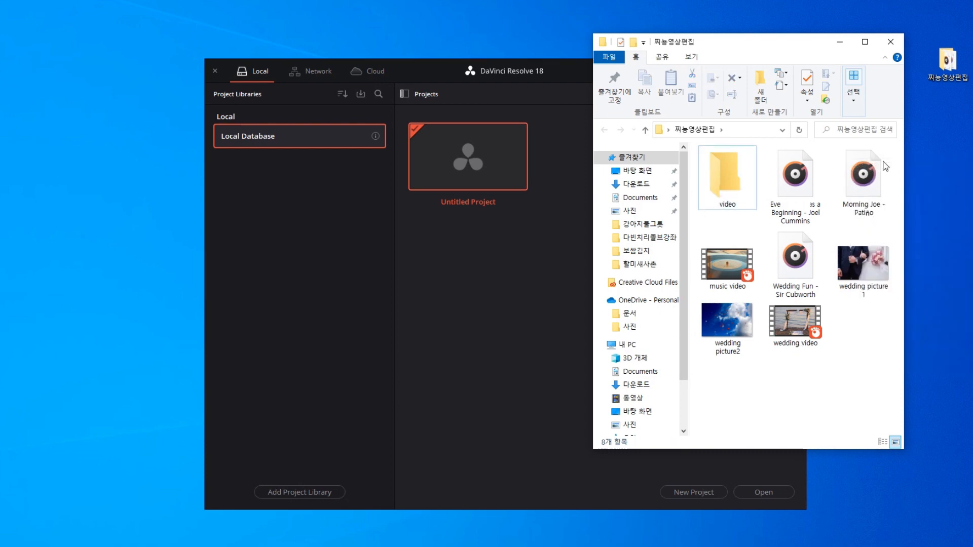
text(picture)
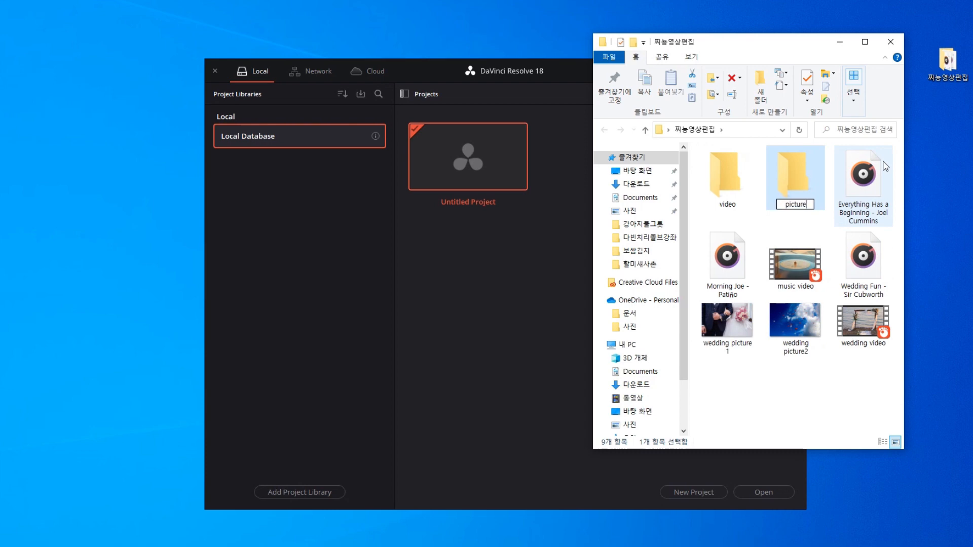
key(Return)
right_click(814, 390)
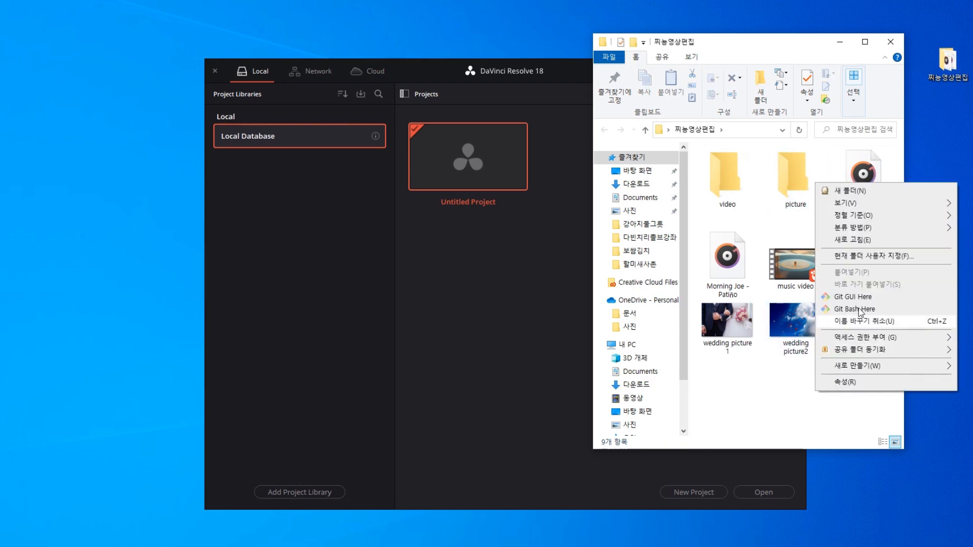
click(871, 191)
text(퀀)
key(BackSpace)
text(music)
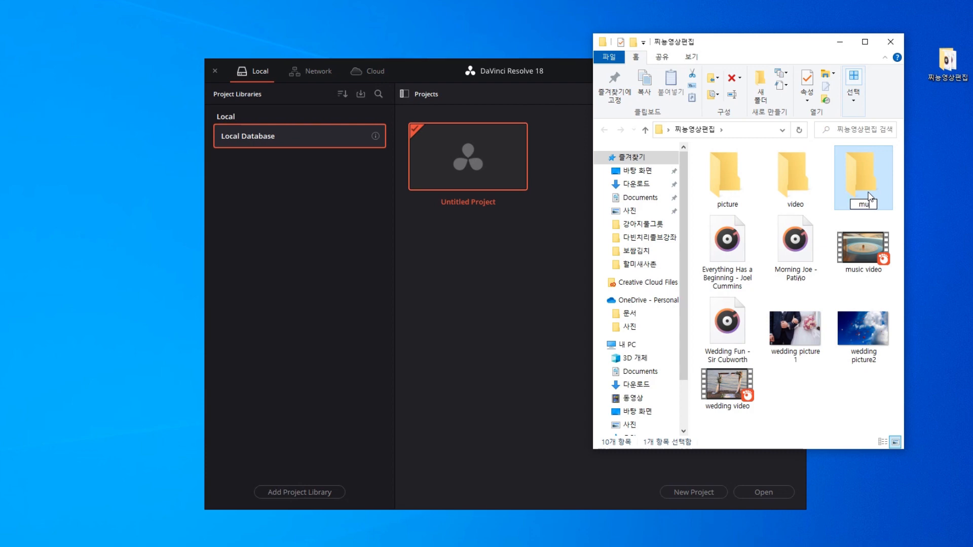
key(Return)
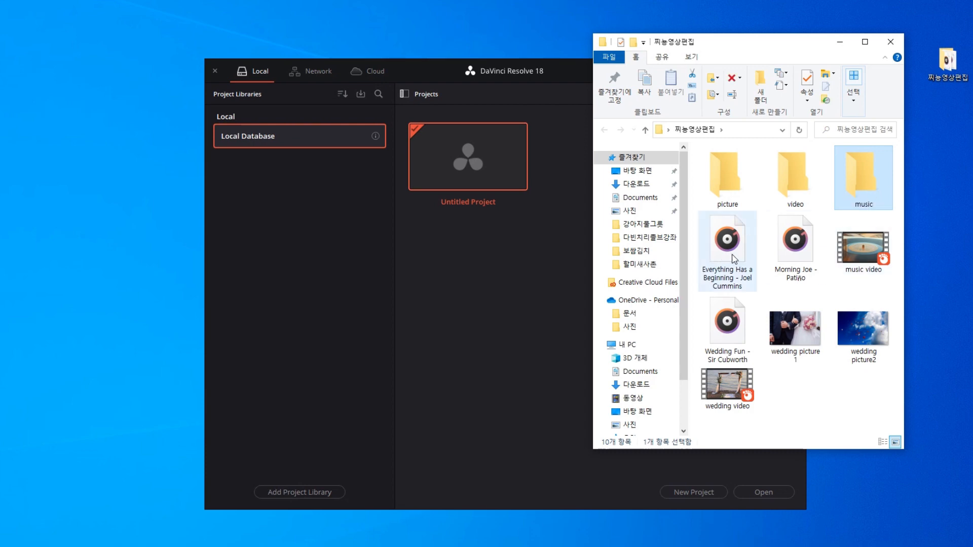
Move the three audio files into music and both wedding pictures into picture.
click(734, 256)
drag(752, 338, 865, 178)
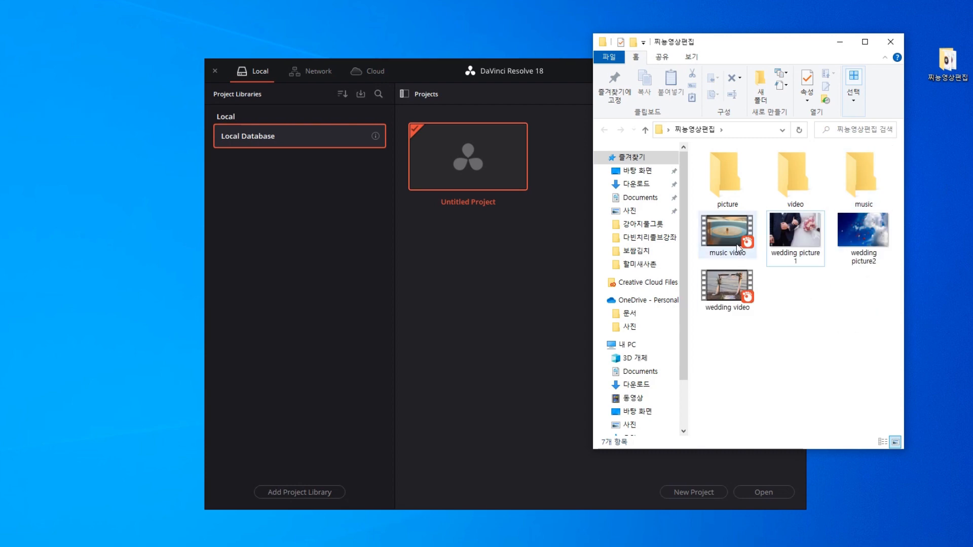
click(731, 250)
ctrl+click(739, 289)
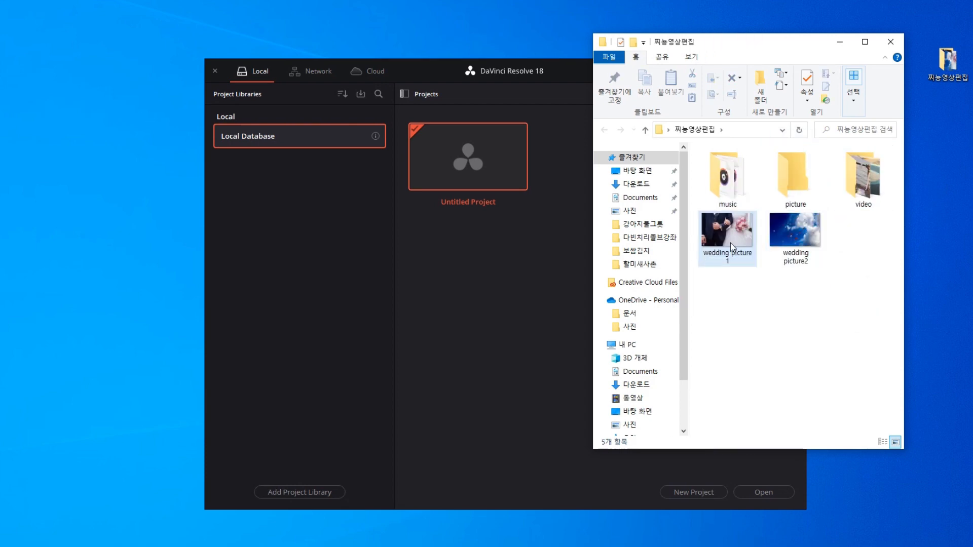
ctrl+click(794, 239)
drag(790, 250, 795, 195)
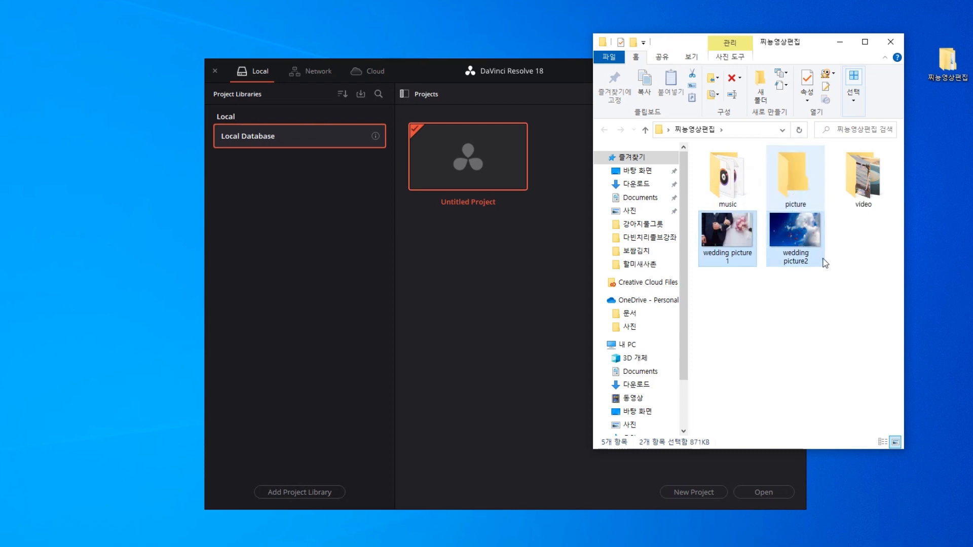
drag(877, 229, 723, 167)
click(798, 327)
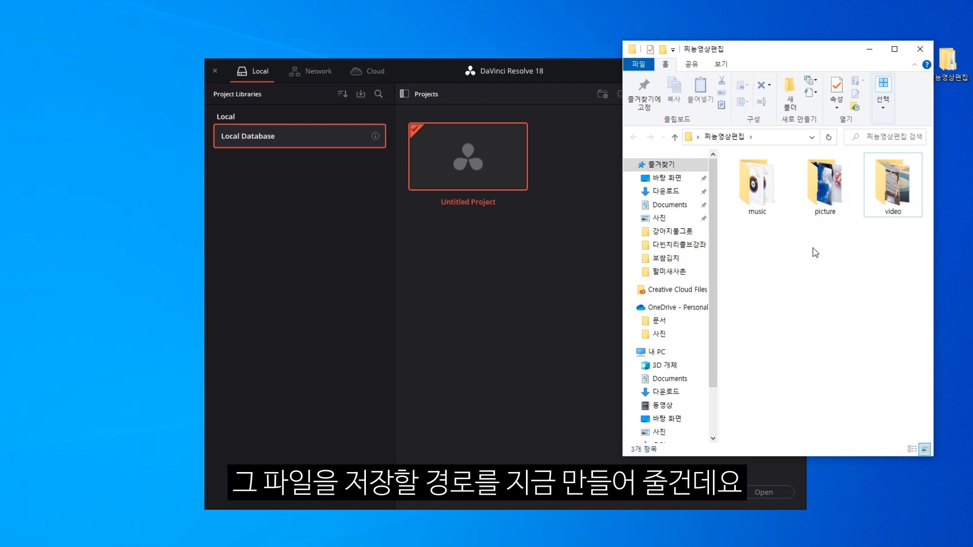
Create a folder named 다빈치리졸브 작업파일 alongside the music, picture and video folders.
right_click(792, 248)
click(826, 259)
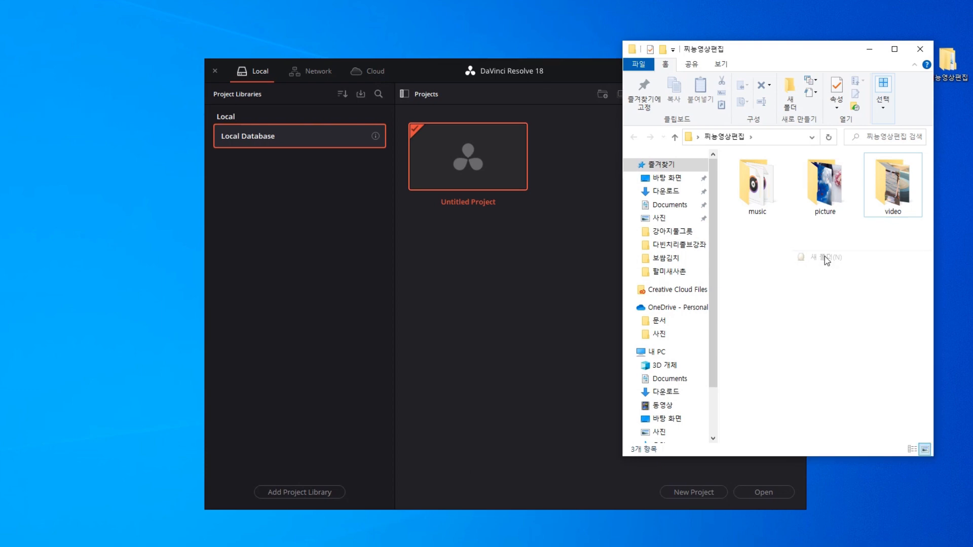
text(다빈치)
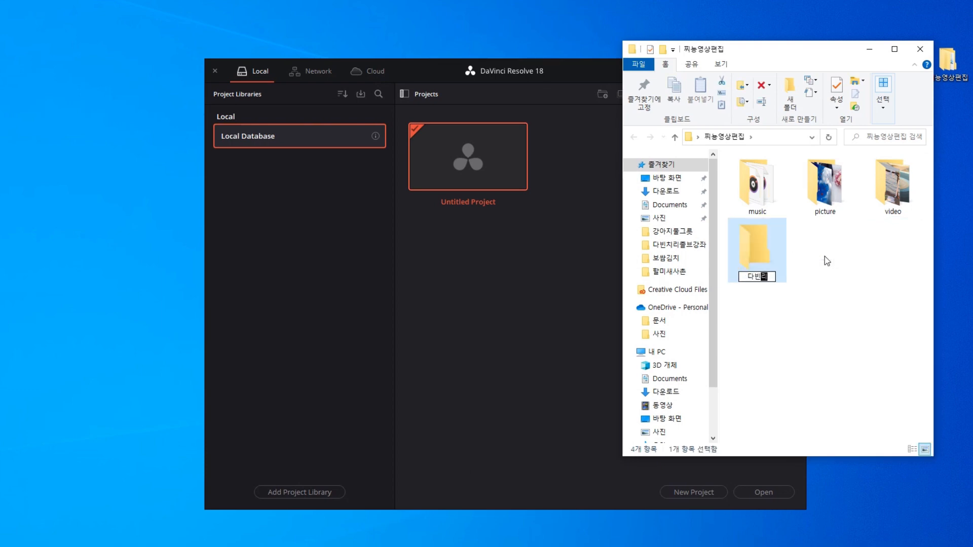
text(리졸브 작업파일)
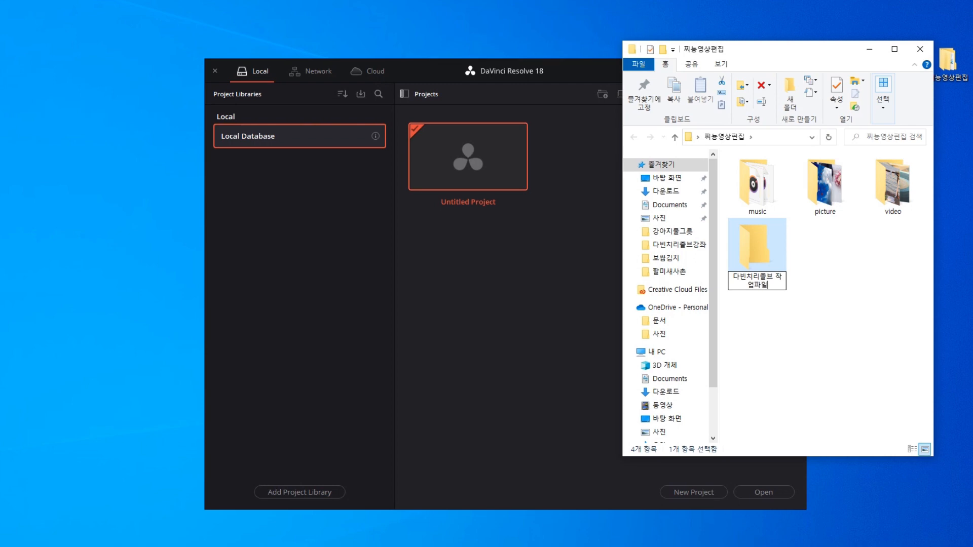
key(Return)
click(845, 270)
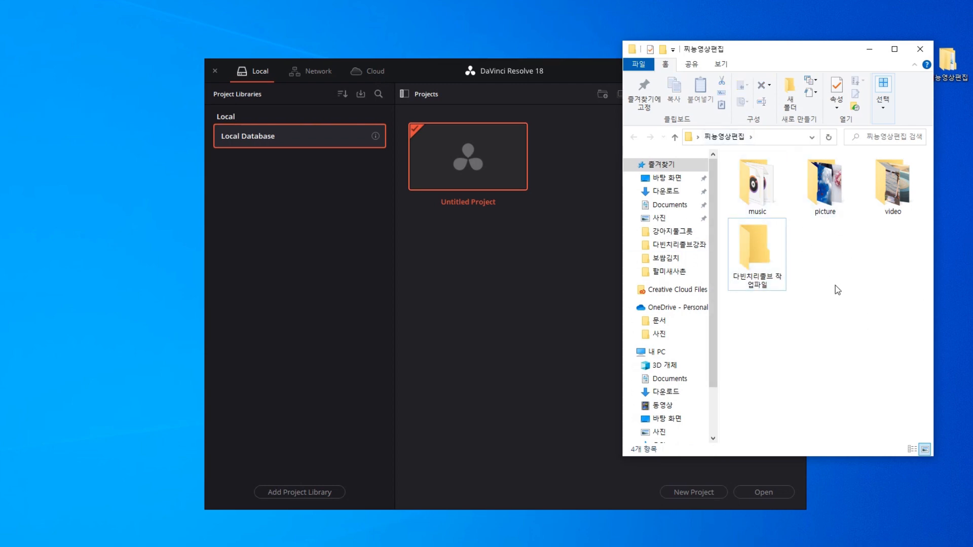
drag(812, 49, 824, 45)
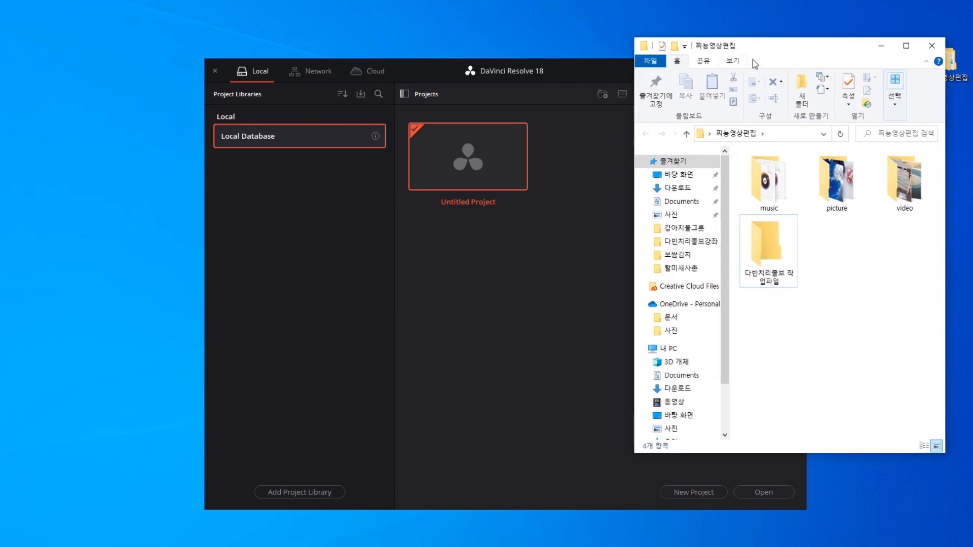
click(509, 59)
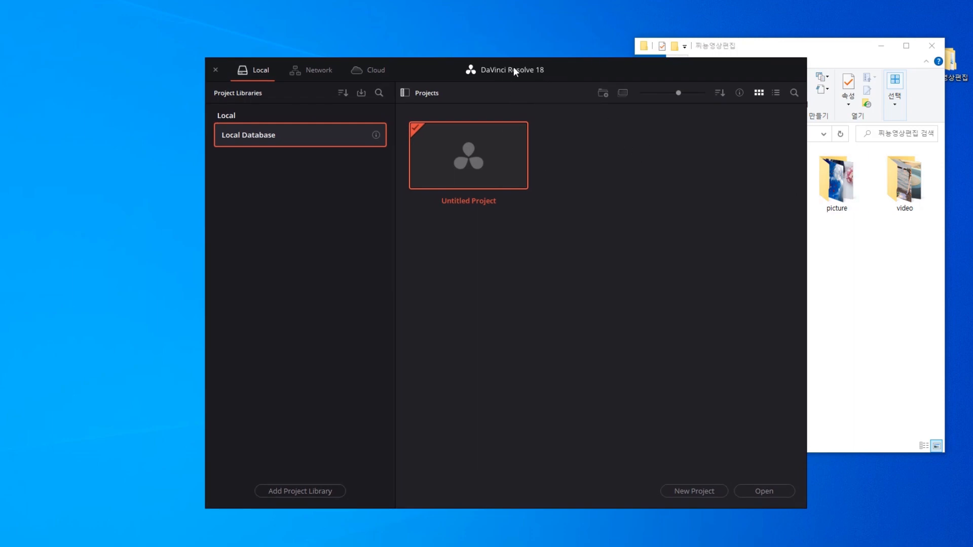
drag(514, 71, 495, 70)
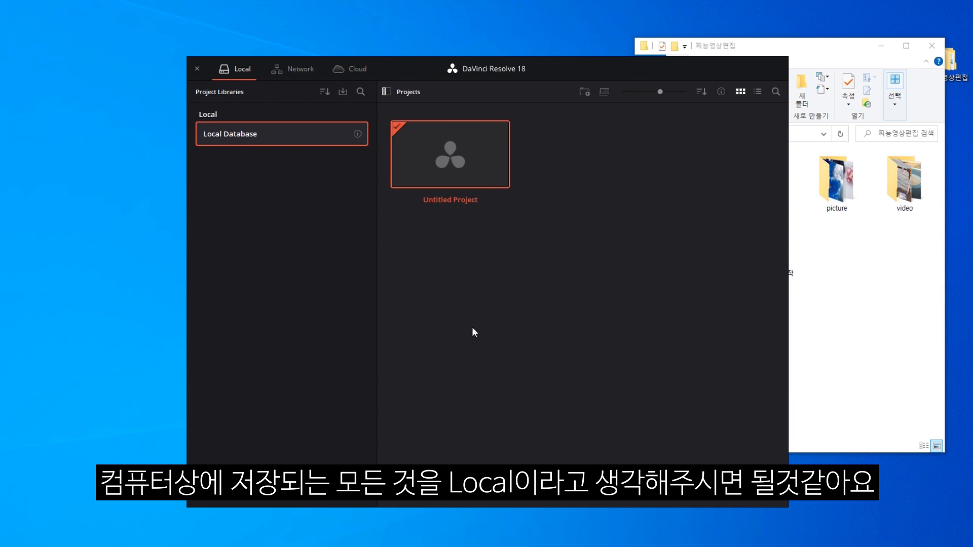
click(292, 73)
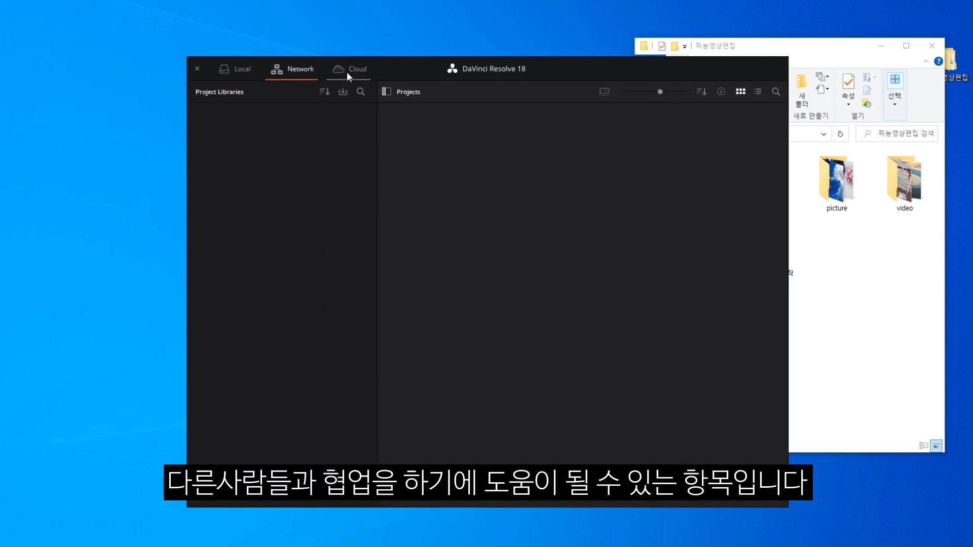
click(349, 77)
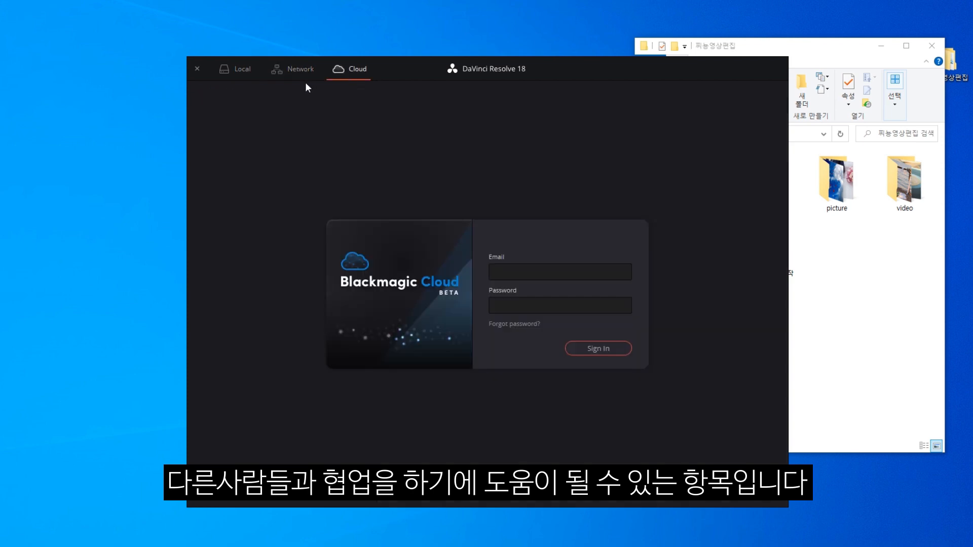
click(302, 73)
click(342, 71)
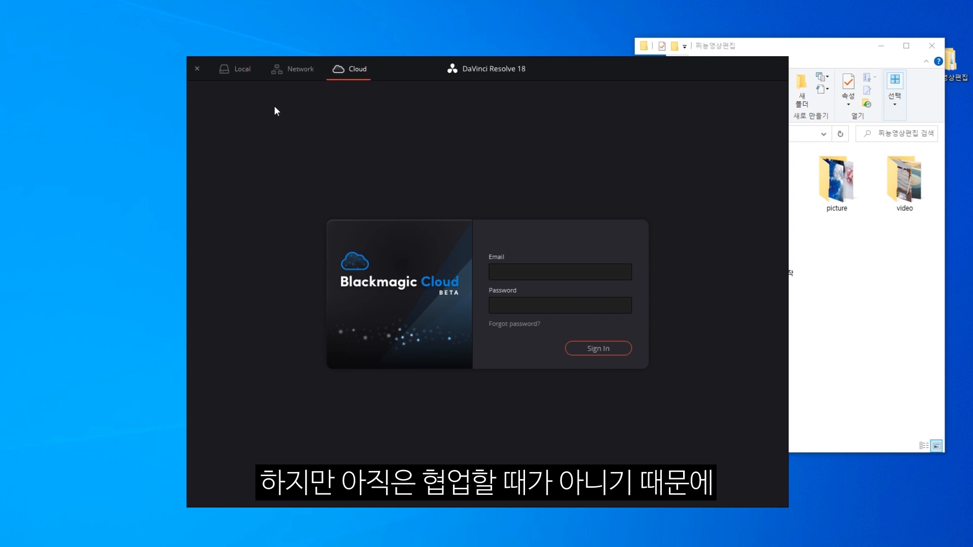
click(239, 72)
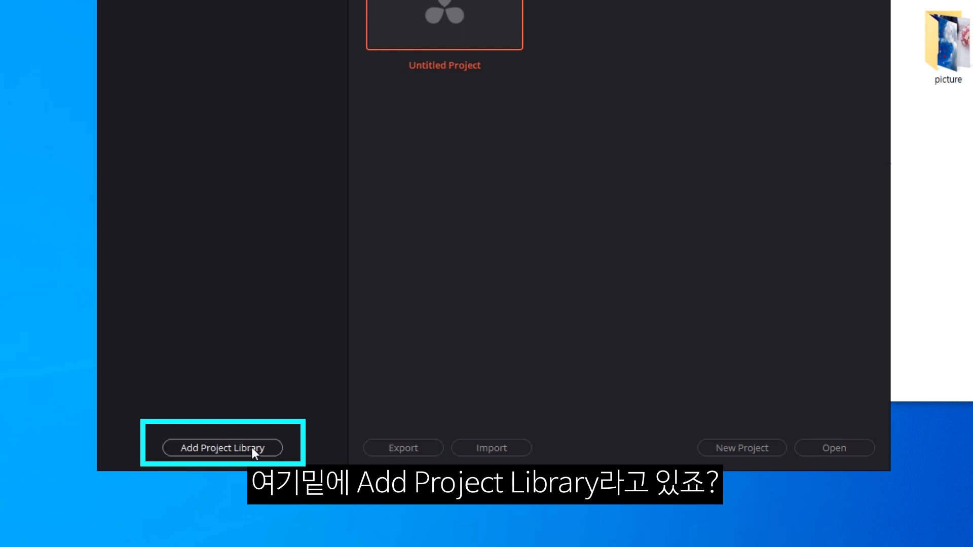
Add a new project library named 찌릉웨딩영상, stored in the 다빈치리졸브 작업파일 folder.
click(251, 447)
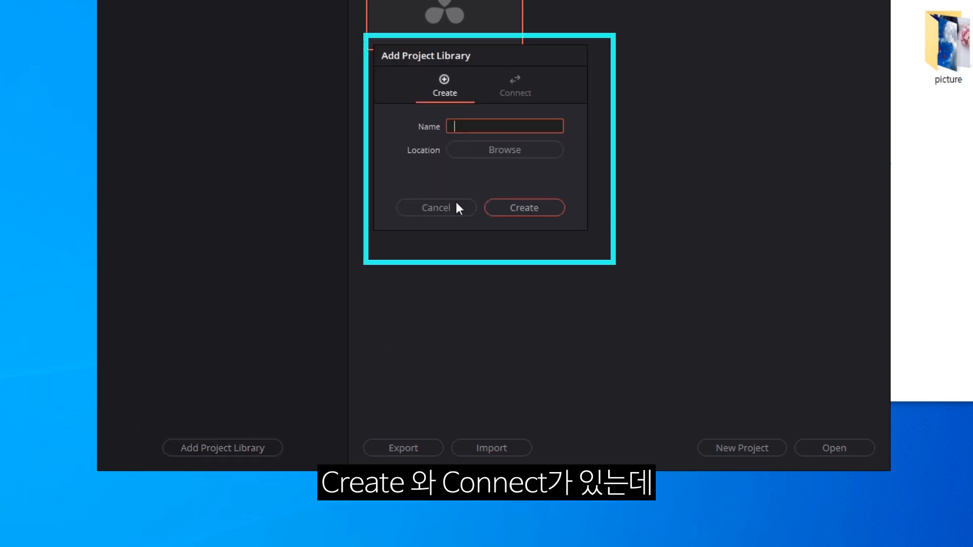
click(524, 98)
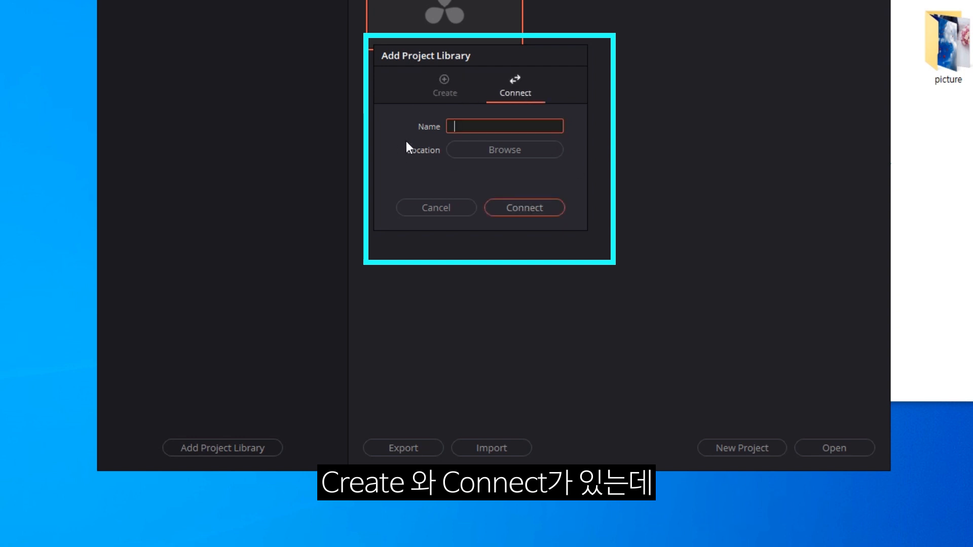
click(456, 87)
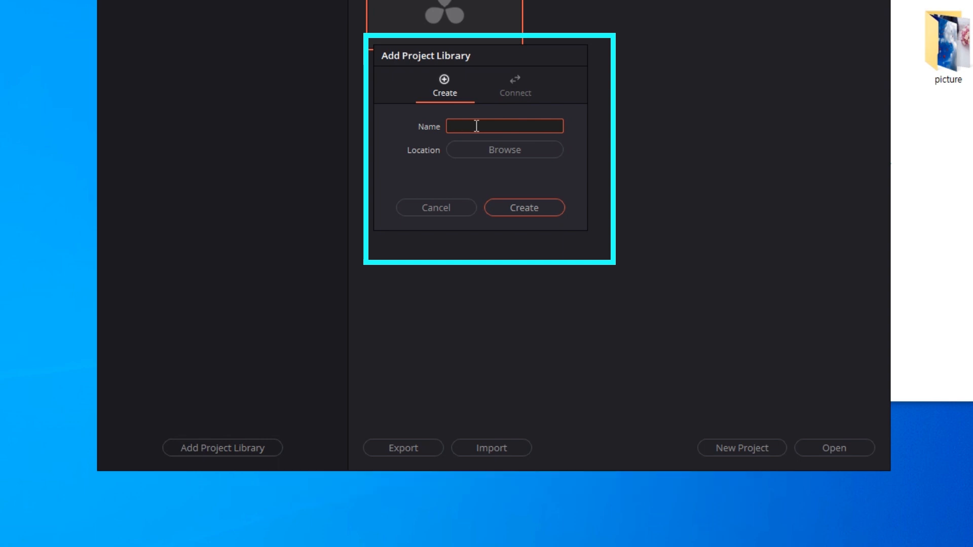
text(찌릉)
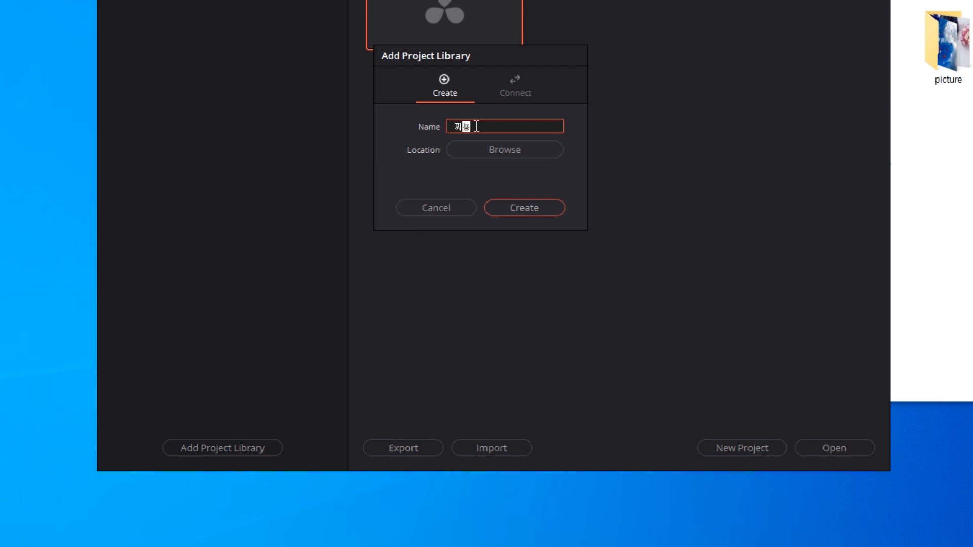
text(웨딩영상)
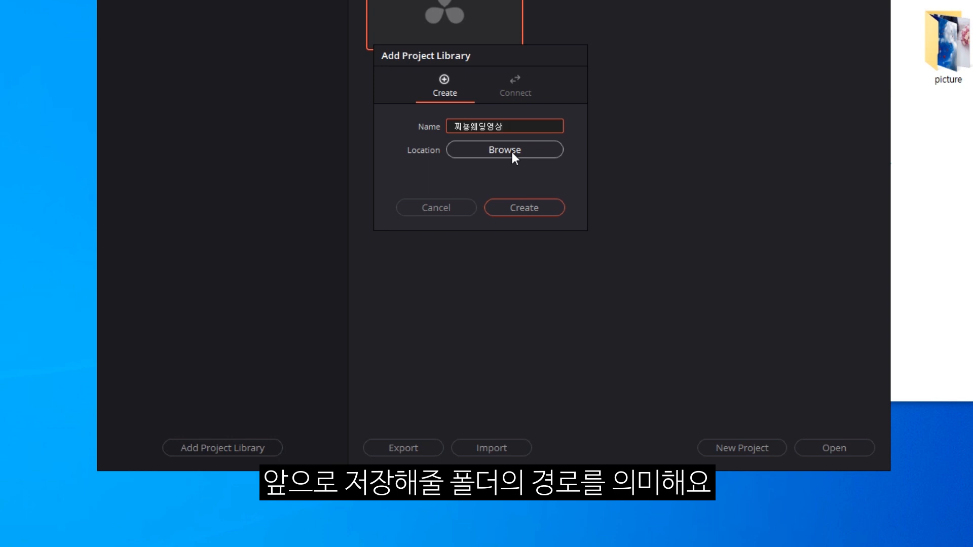
click(512, 152)
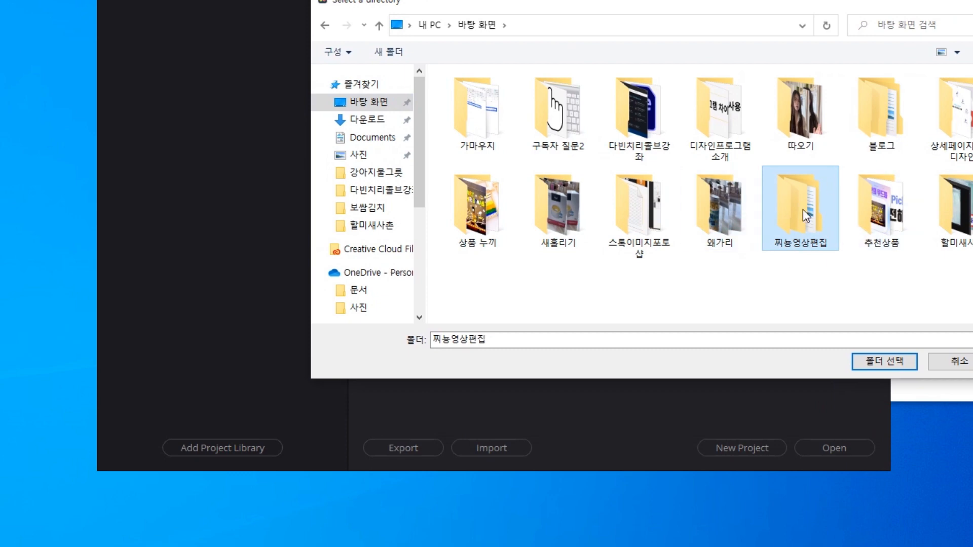
double_click(803, 209)
click(482, 141)
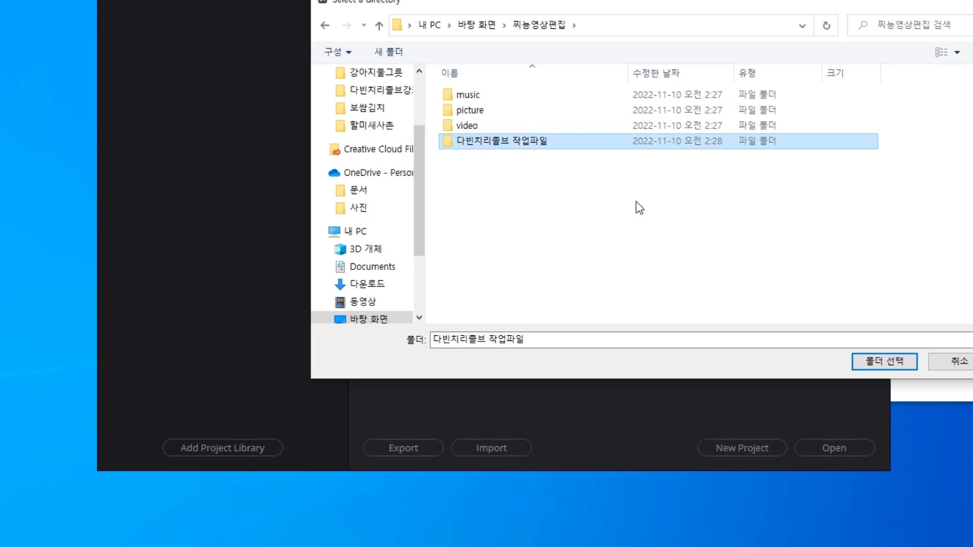
click(876, 363)
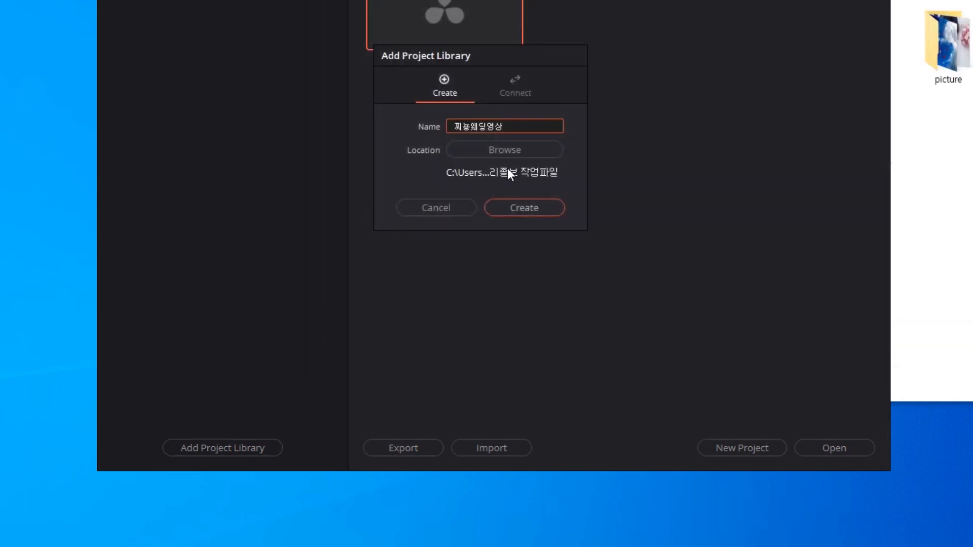
click(532, 208)
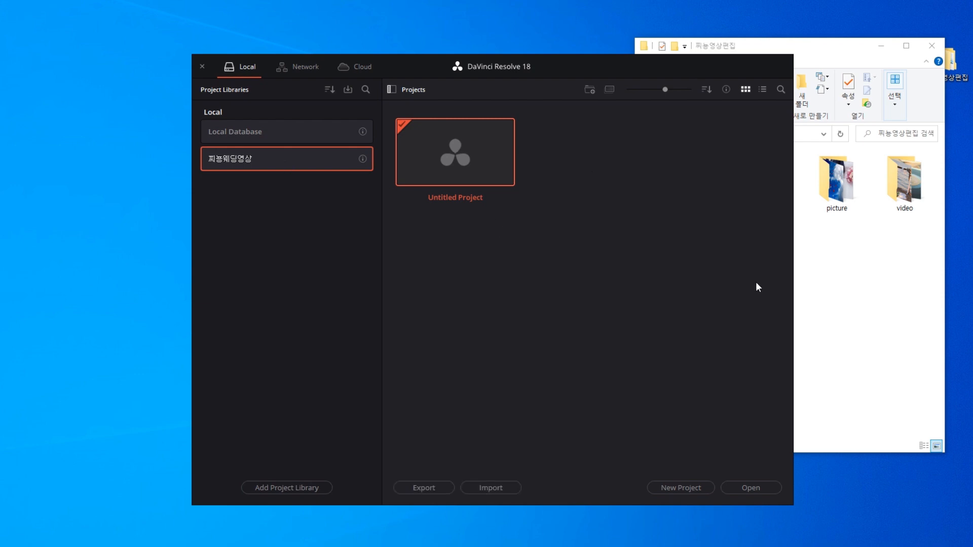
Check the new Resolve Projects and Settings folders inside 다빈치리졸브 작업파일, then return to 찌농영상편집.
click(834, 51)
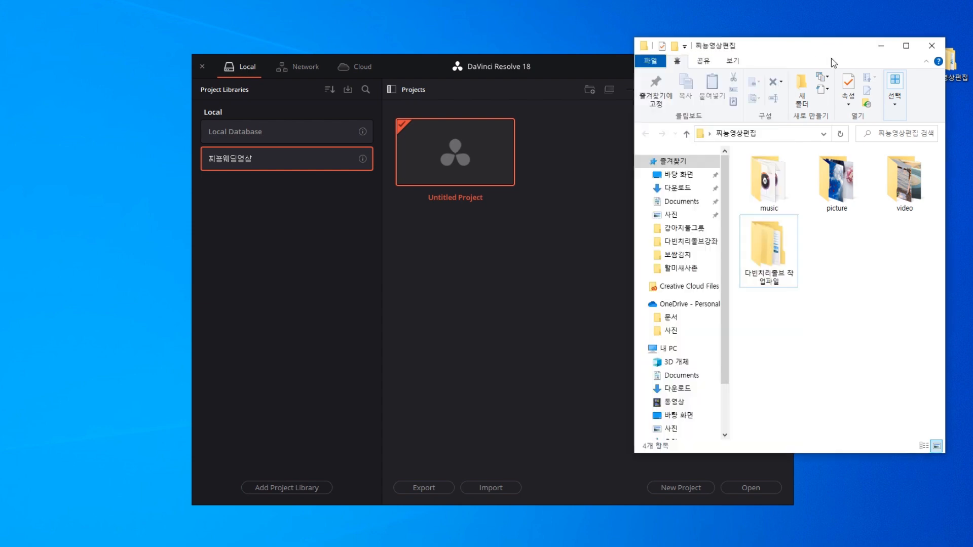
double_click(770, 250)
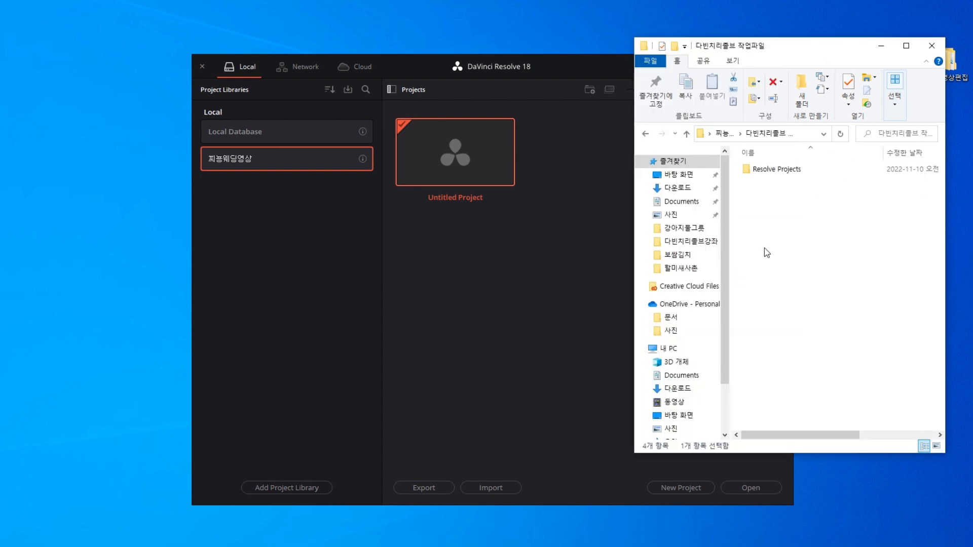
double_click(774, 172)
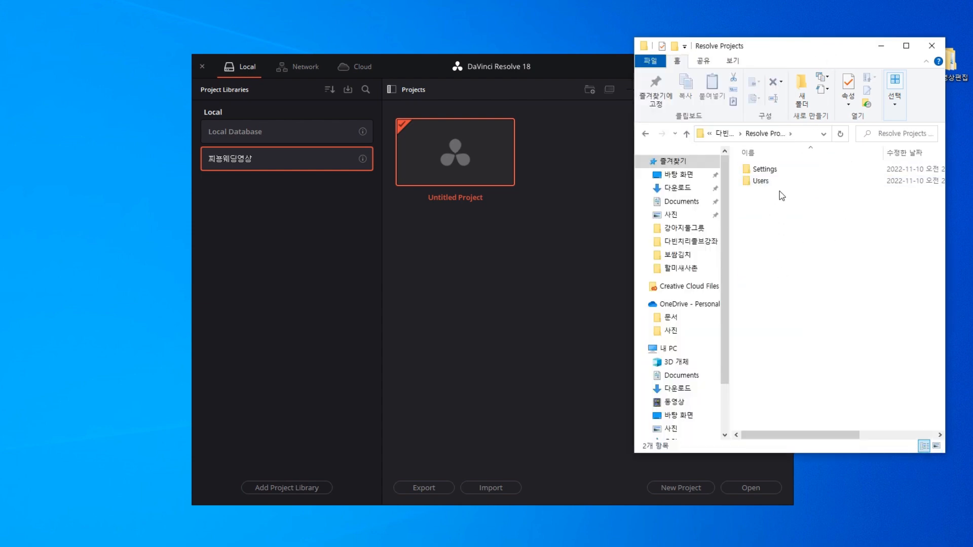
double_click(763, 171)
click(646, 134)
click(646, 134)
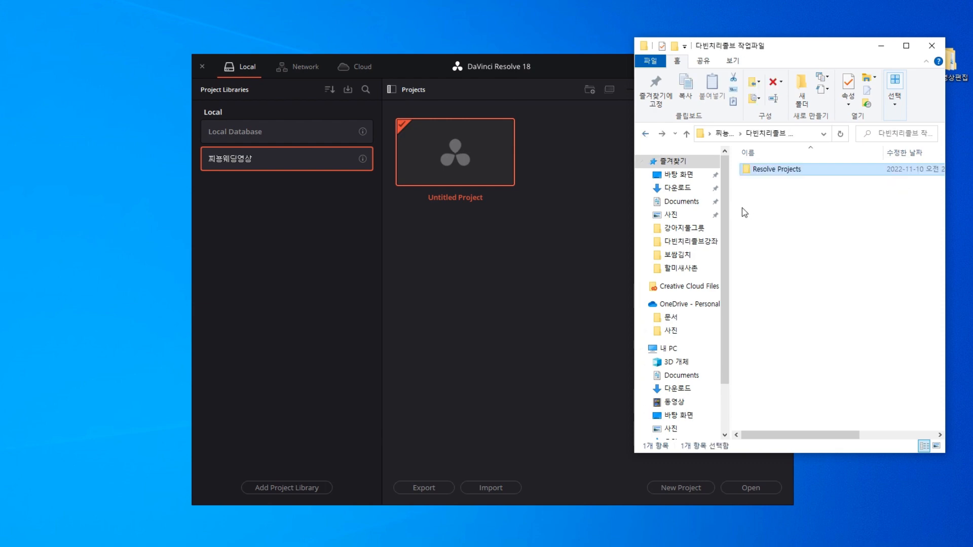
click(645, 135)
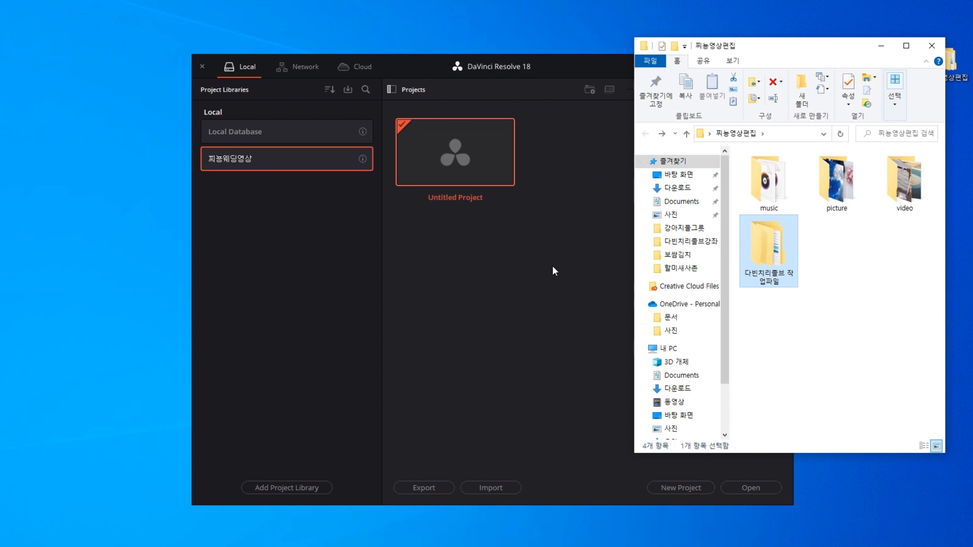
Start a new project, replace the default name with 웨딩인트로영상, and create it.
click(530, 293)
click(676, 485)
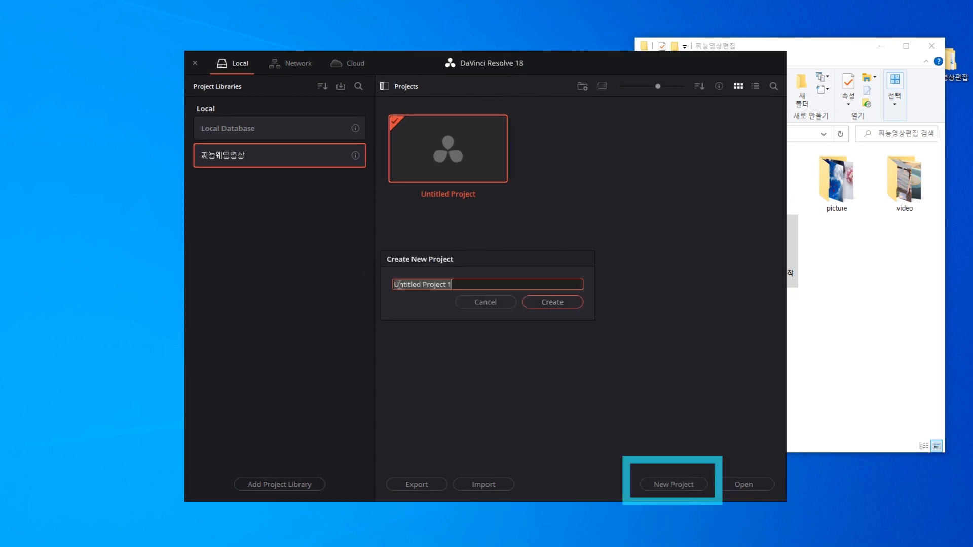
key(BackSpace)
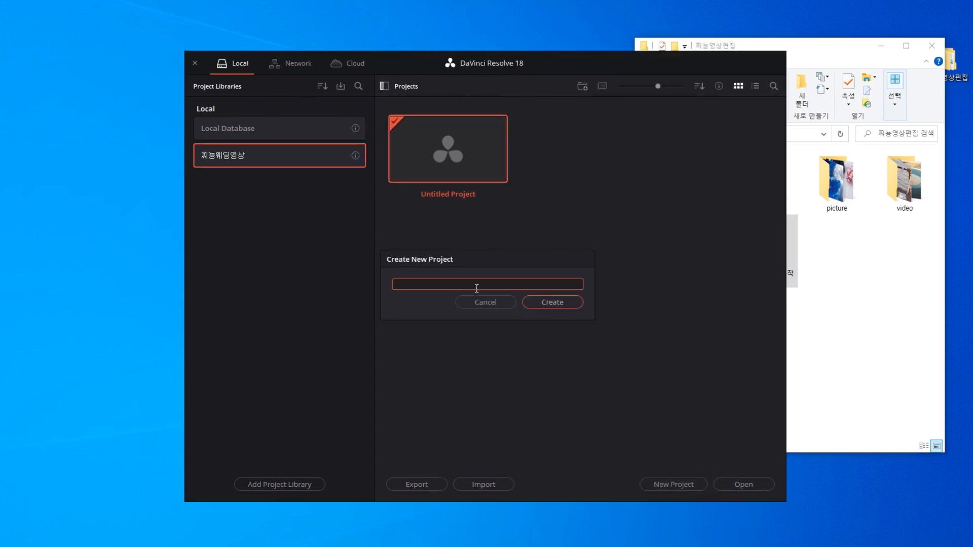
text(웨딩인트로)
text(영상)
key(Return)
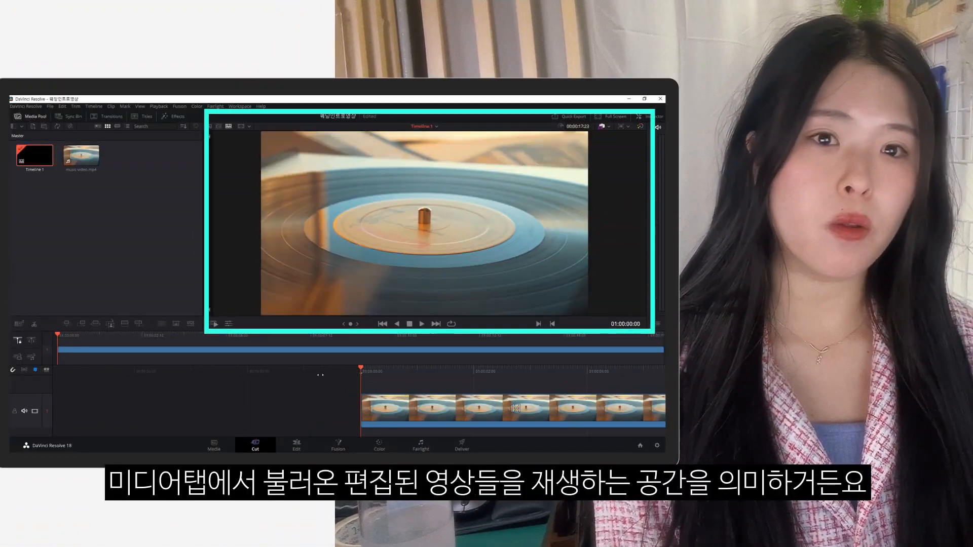
key(space)
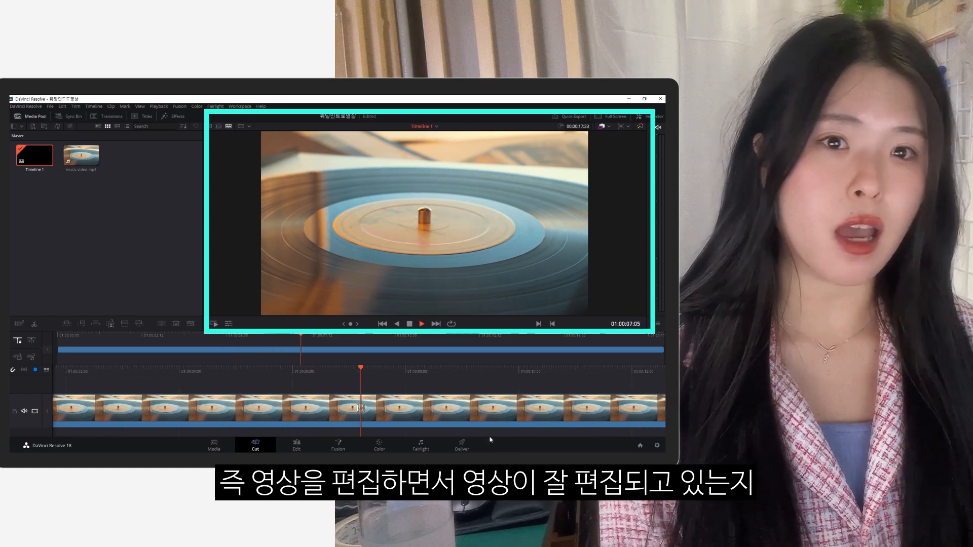
key(space)
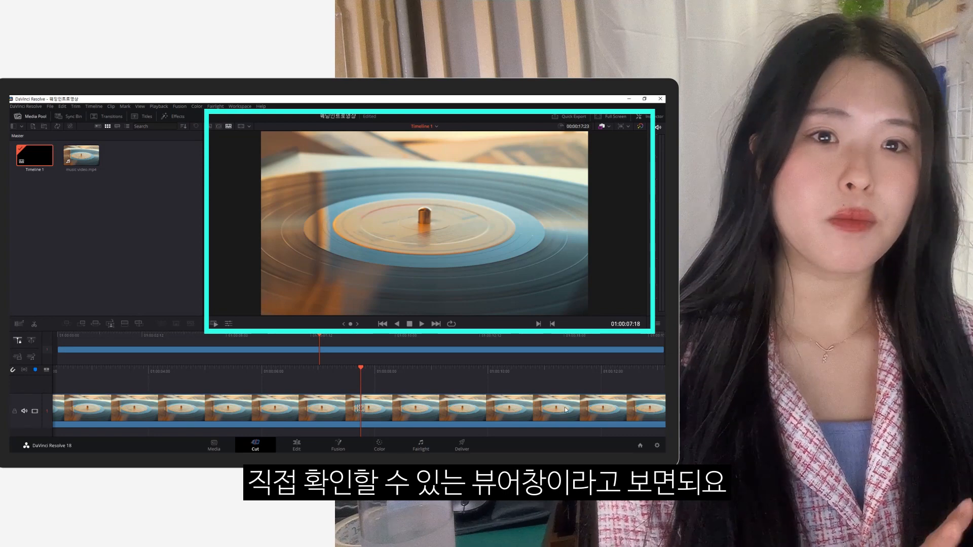
key(space)
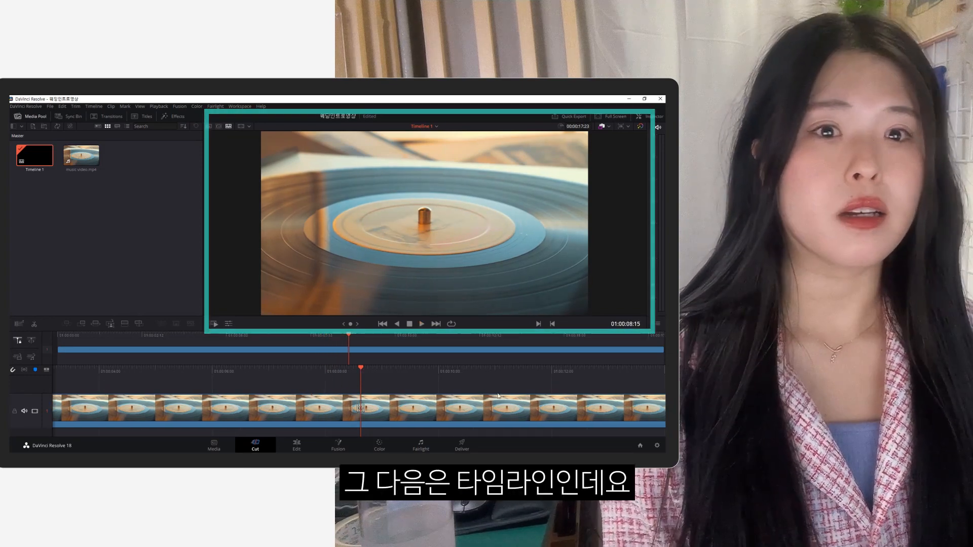
drag(348, 335, 327, 333)
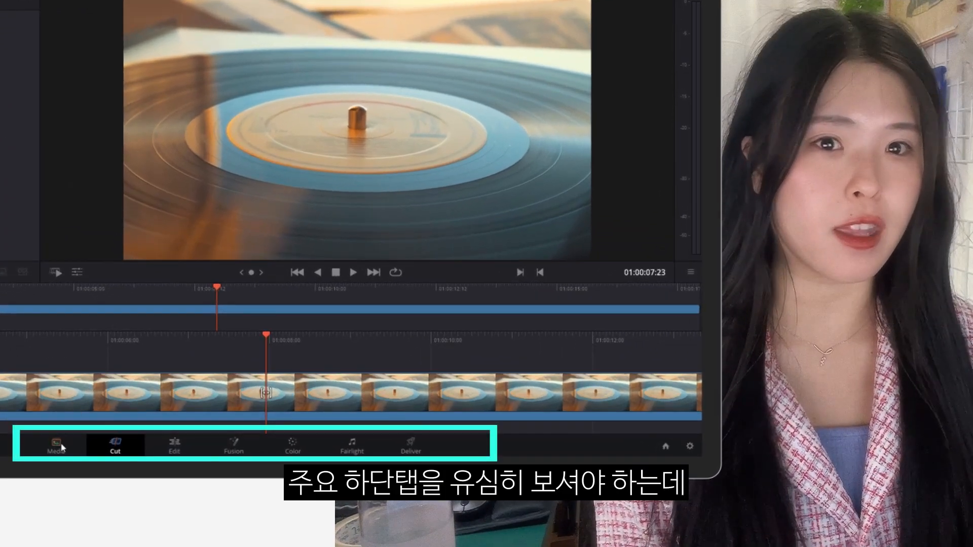
Check the Media page, then on the Cut page split the turntable clip at two playback points with Ctrl+B.
click(60, 447)
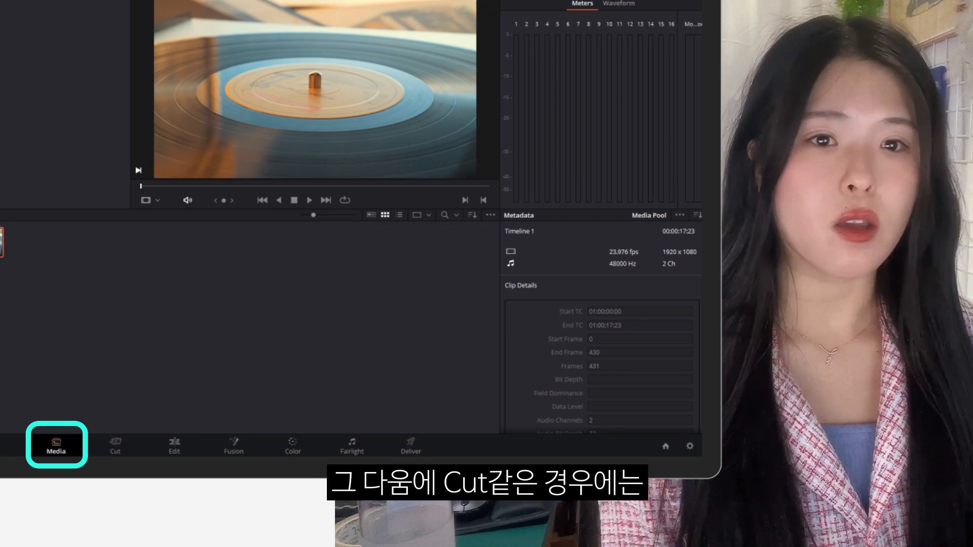
click(116, 448)
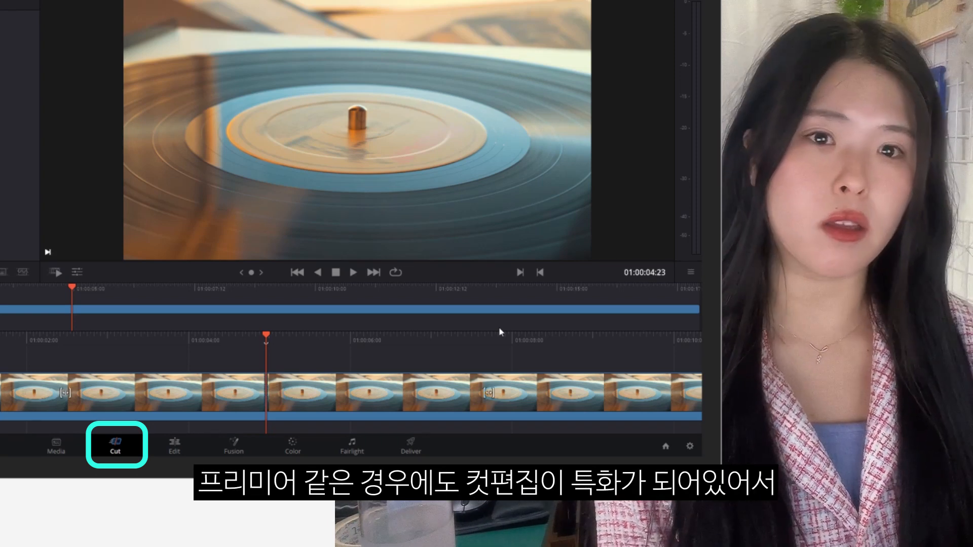
key(space)
key(space)
key(ctrl+b)
key(space)
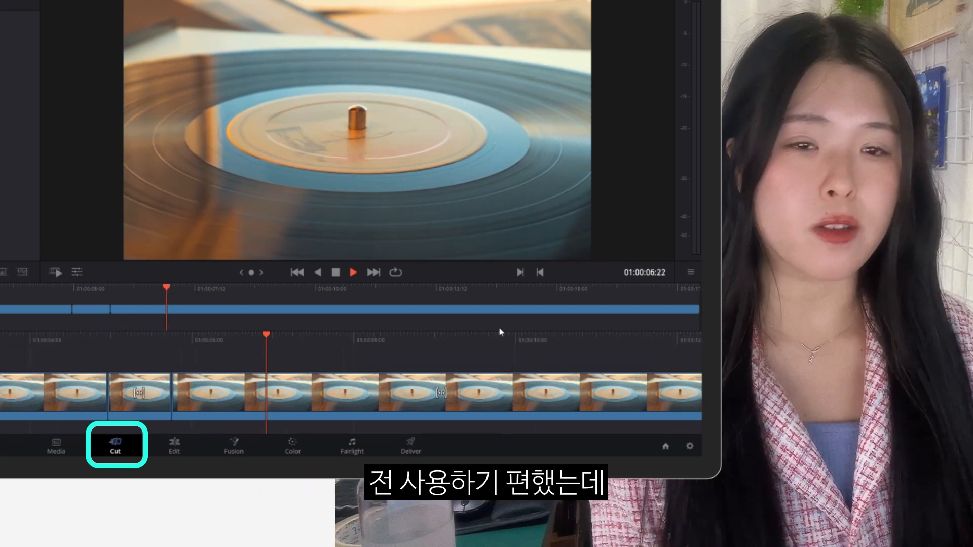
key(space)
key(ctrl+b)
key(space)
key(space)
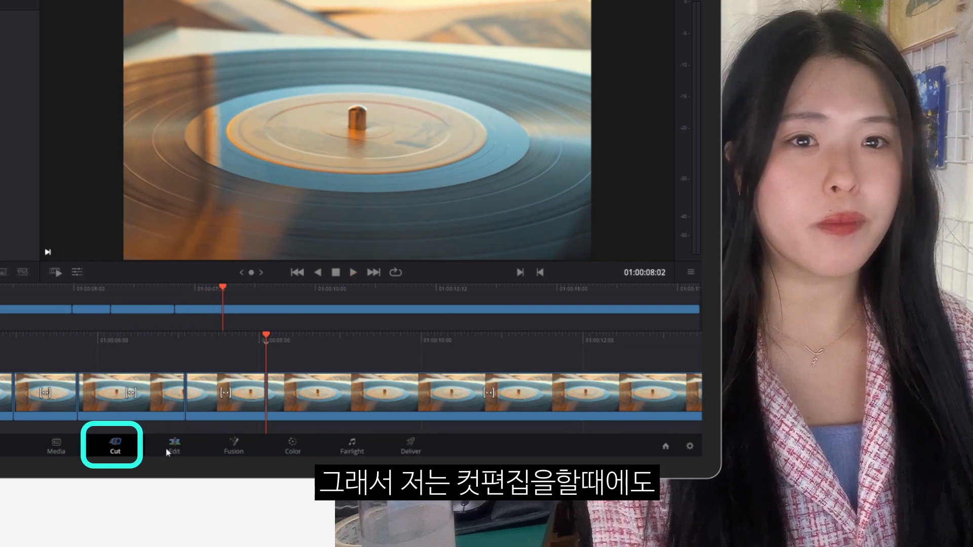
click(166, 449)
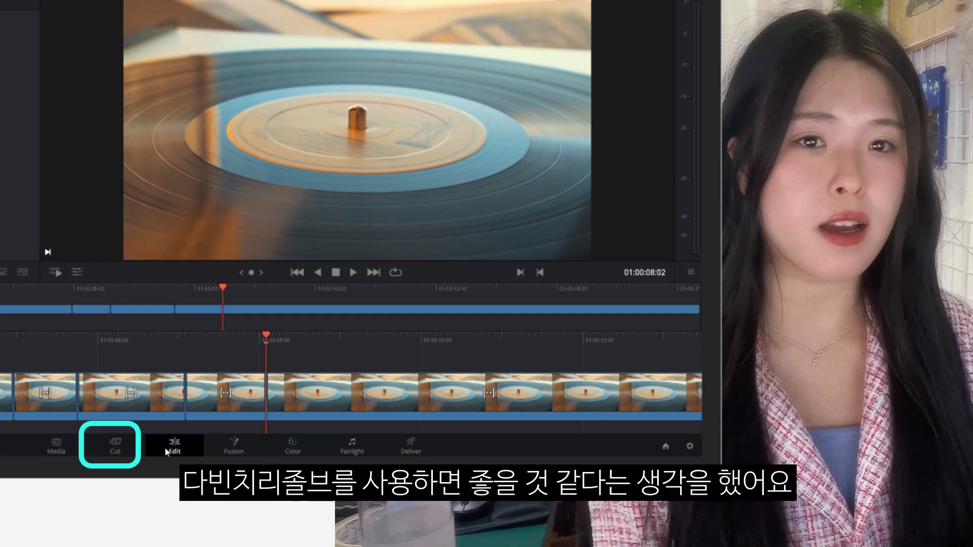
On the Edit page, select the edit point after the fourth clip and play back the timeline.
click(168, 450)
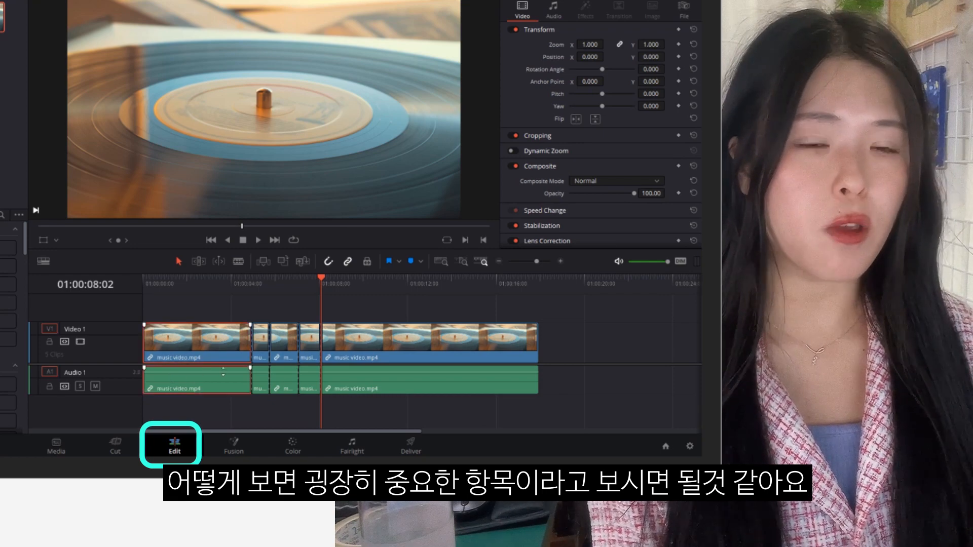
click(315, 386)
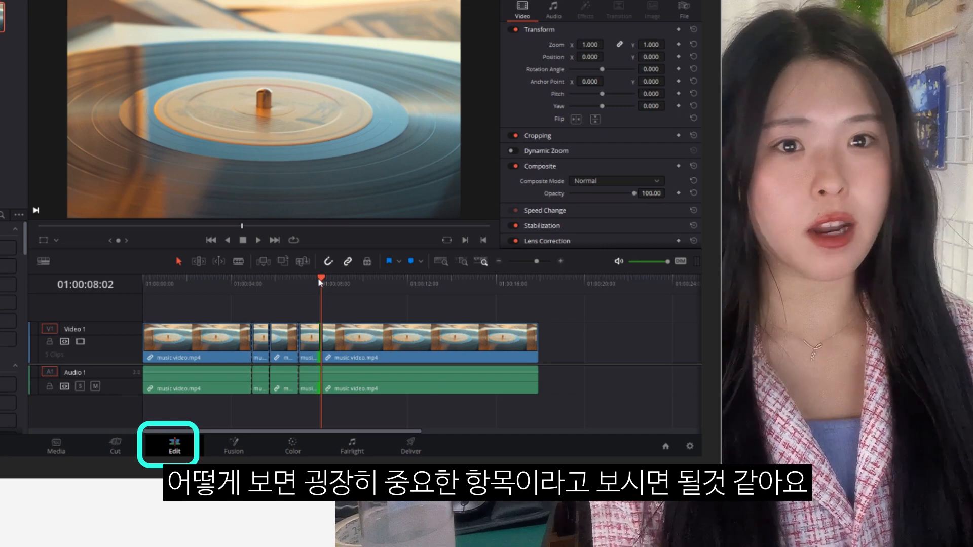
key(space)
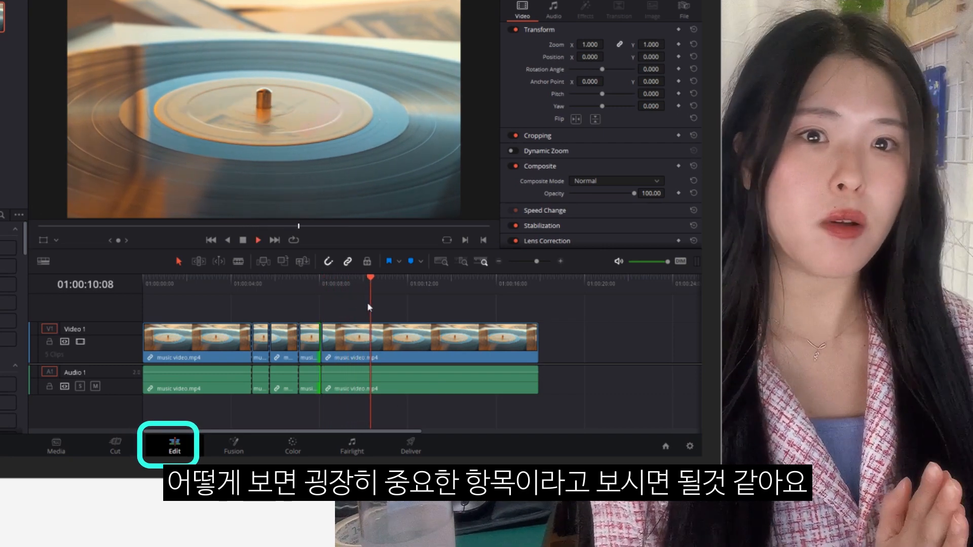
key(space)
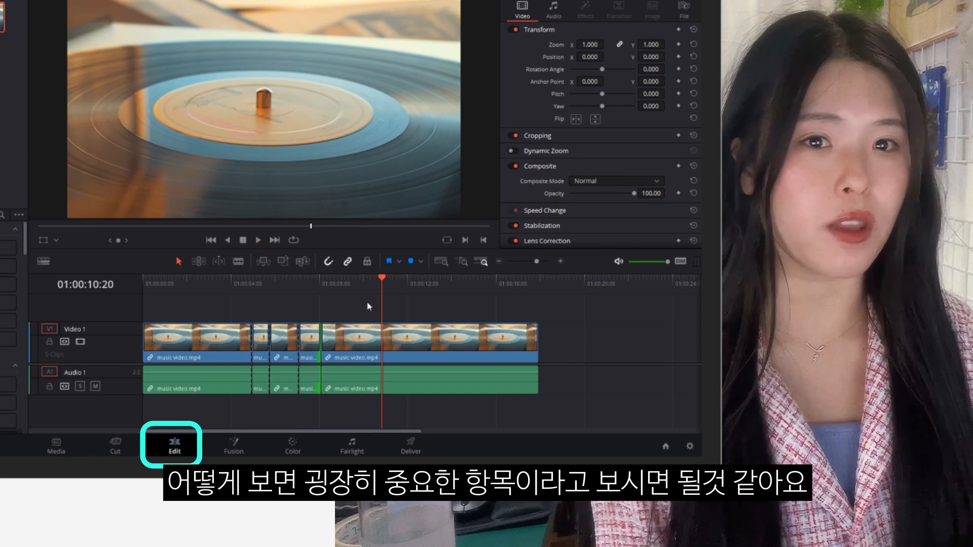
View the Fusion page with MediaIn1 moved beside MediaOut1, then go to the Color page.
click(233, 446)
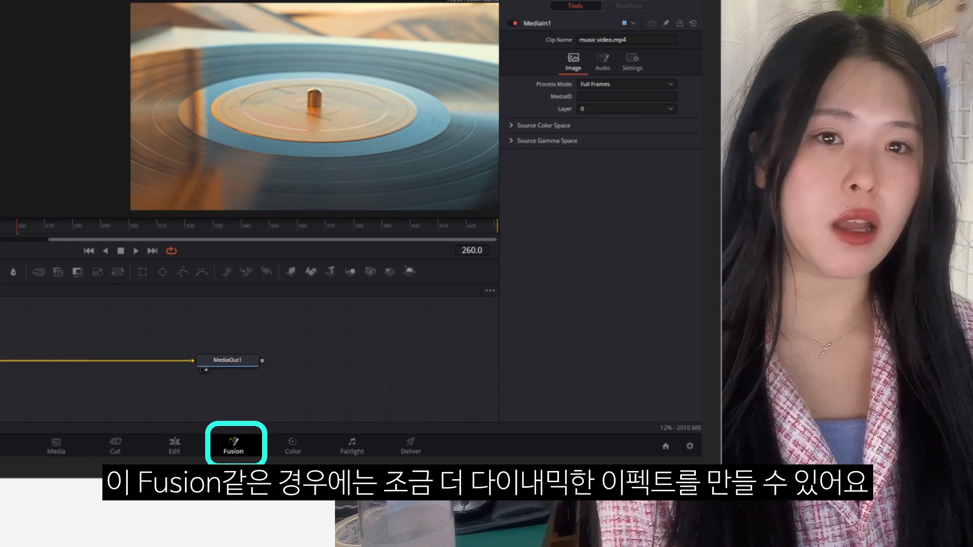
mouse_move(3, 361)
mouse_down()
mouse_move(2, 345)
mouse_move(53, 323)
mouse_up()
click(293, 444)
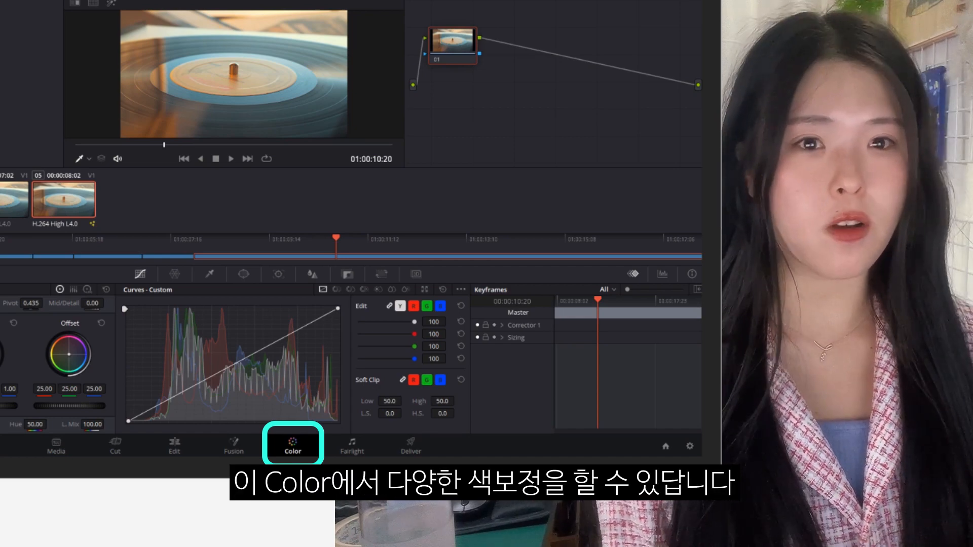
Jump to the previous clip and select both channels of the audio clip on the Fairlight page.
key(Up)
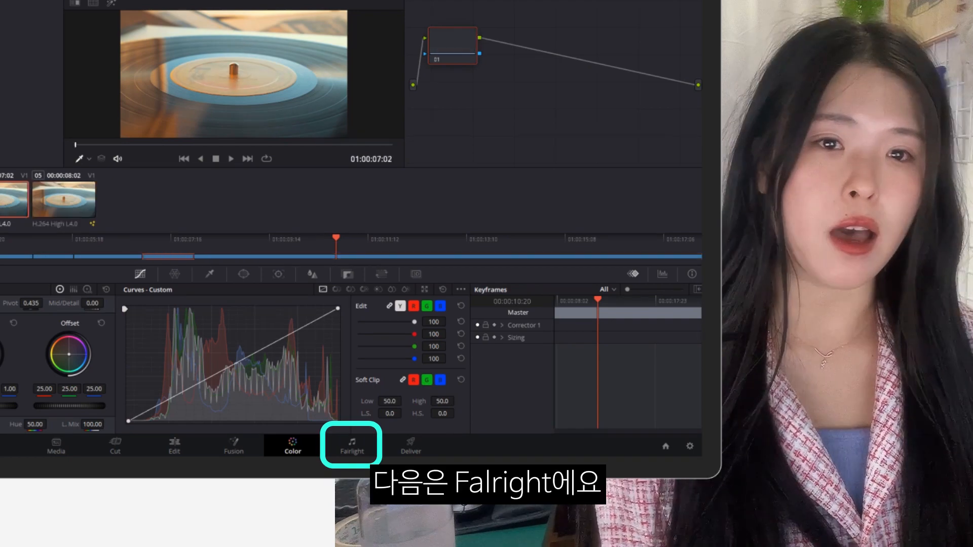
key(shift+7)
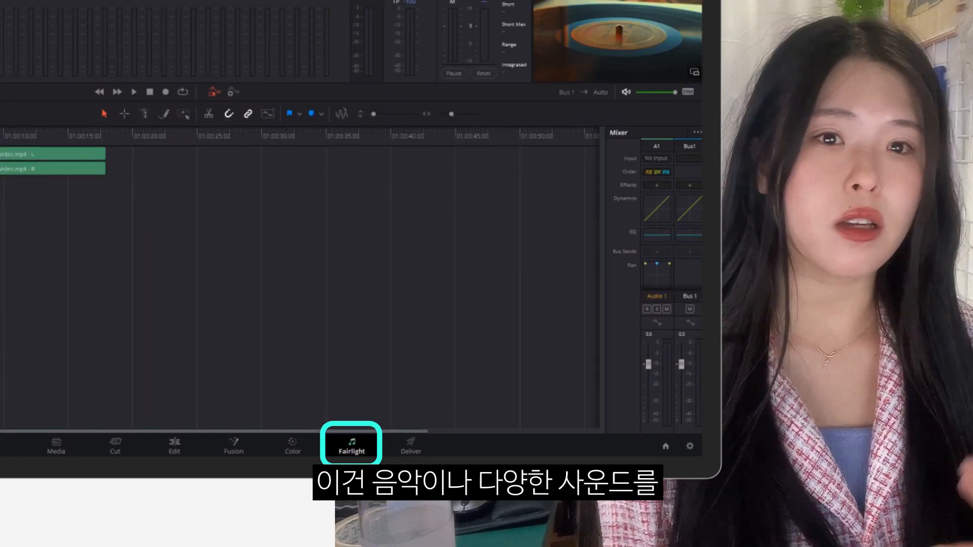
click(51, 154)
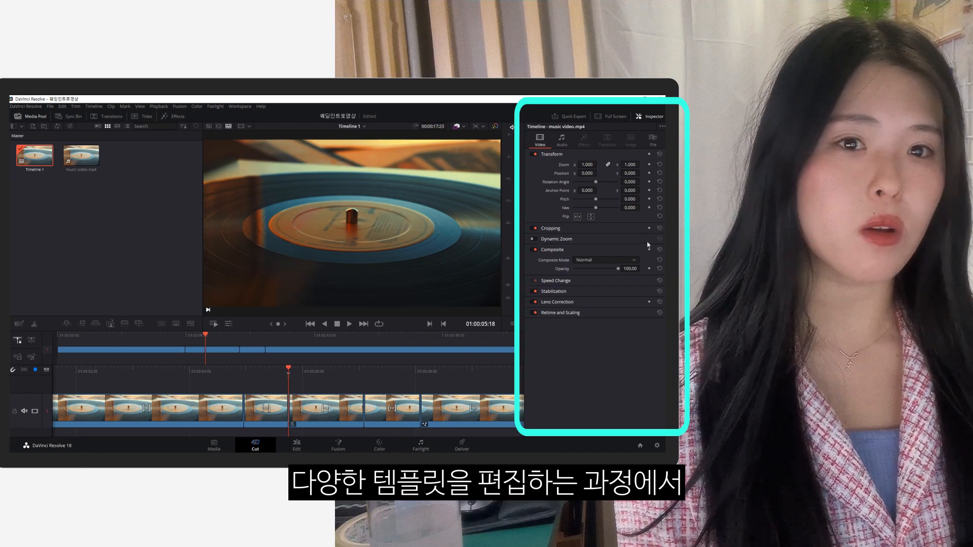
Expand the Inspector's Speed Change, Dynamic Zoom, Cropping and Stabilization sections.
click(549, 283)
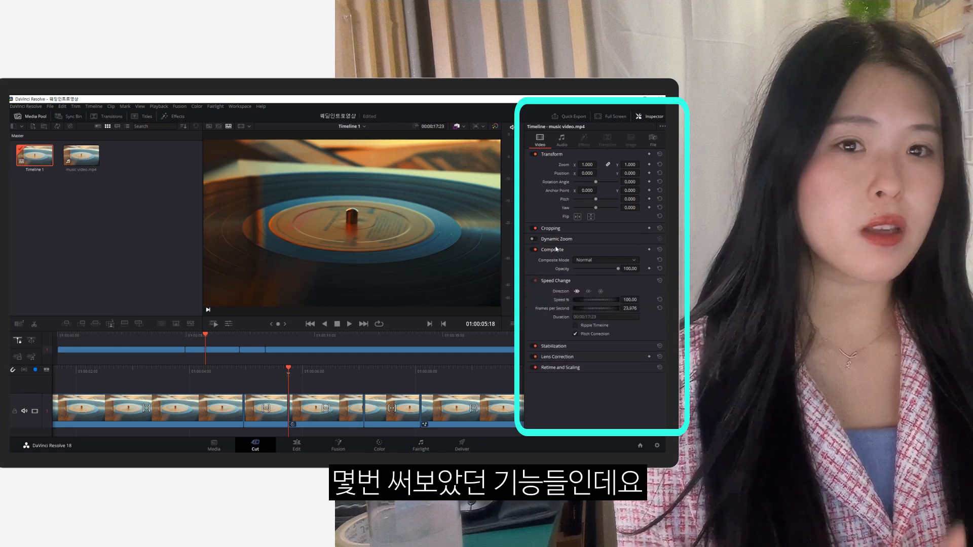
click(556, 238)
click(556, 231)
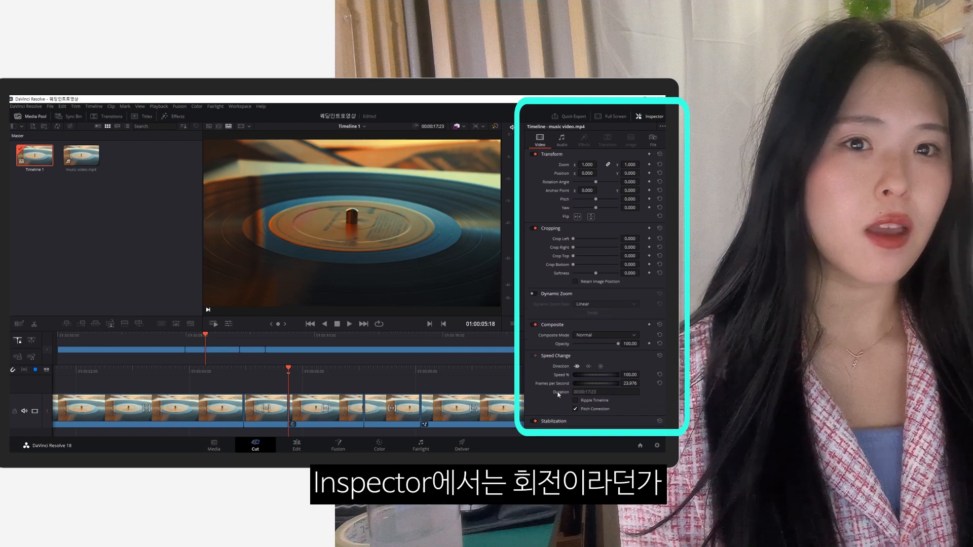
click(557, 421)
scroll(560, 413, down, 3)
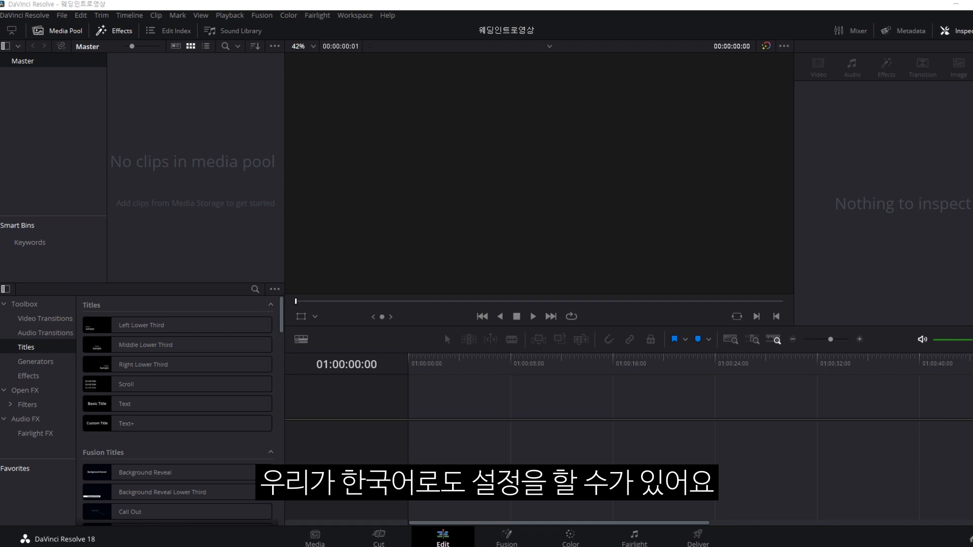
Open the DaVinci Resolve application menu.
click(25, 16)
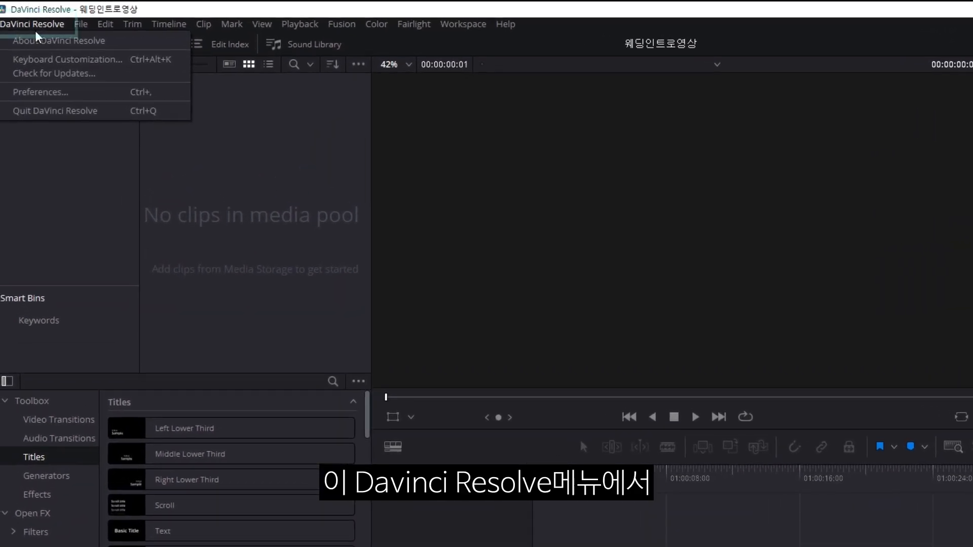
In Preferences > User > UI Settings, set Language to 한국어 and save the change.
click(65, 92)
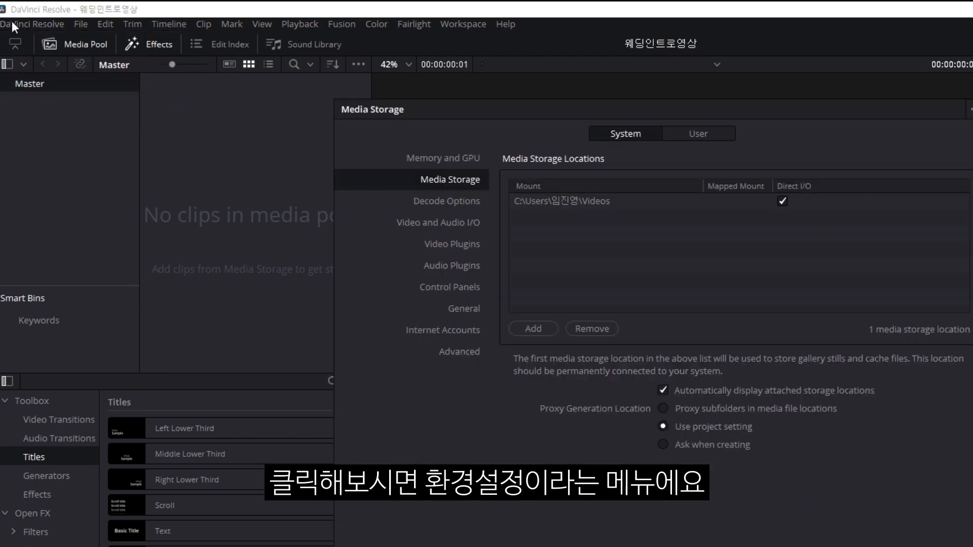
click(511, 69)
click(564, 72)
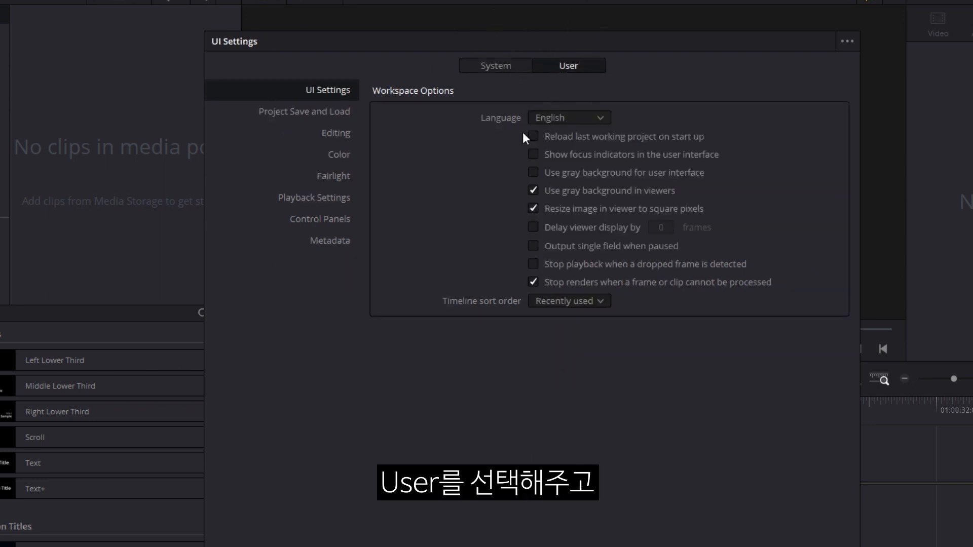
click(490, 119)
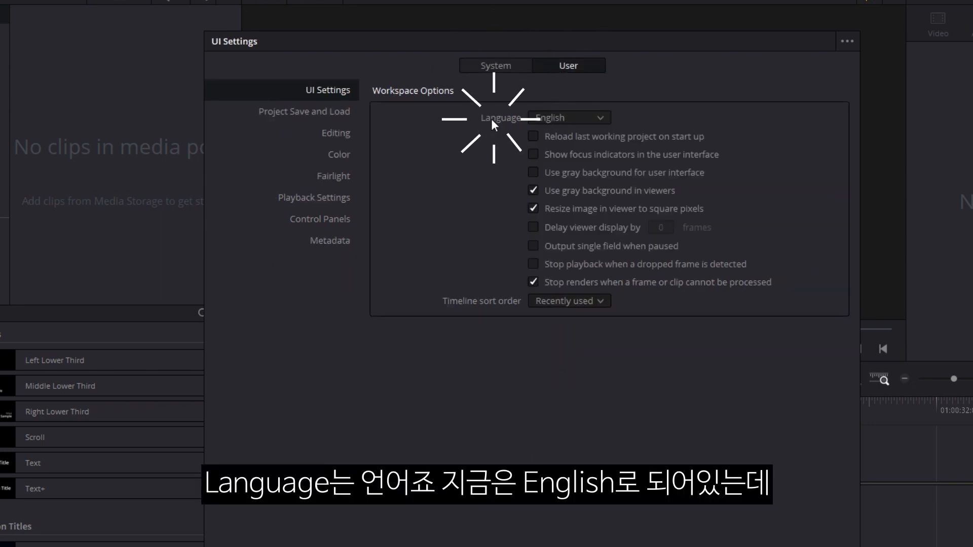
click(572, 118)
click(558, 272)
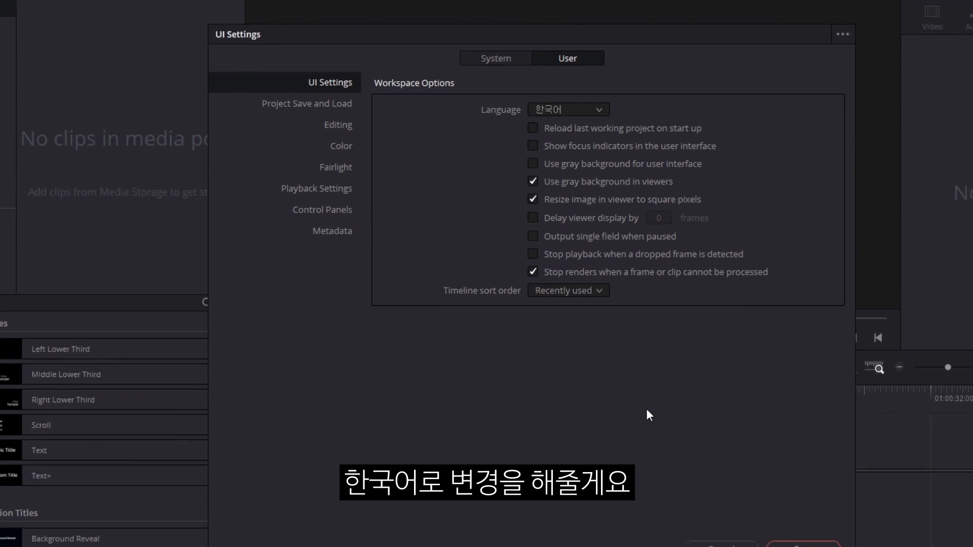
click(812, 546)
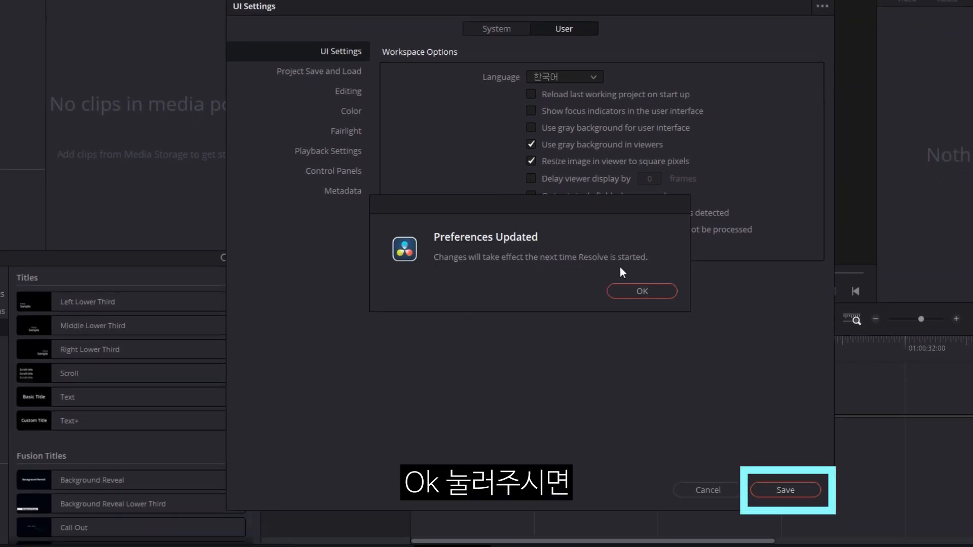
click(632, 289)
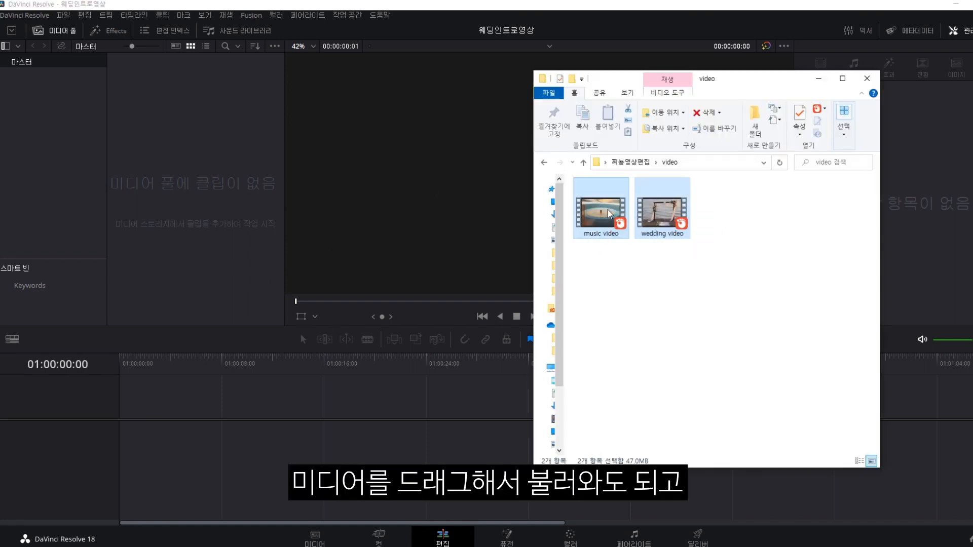
drag(608, 218, 204, 198)
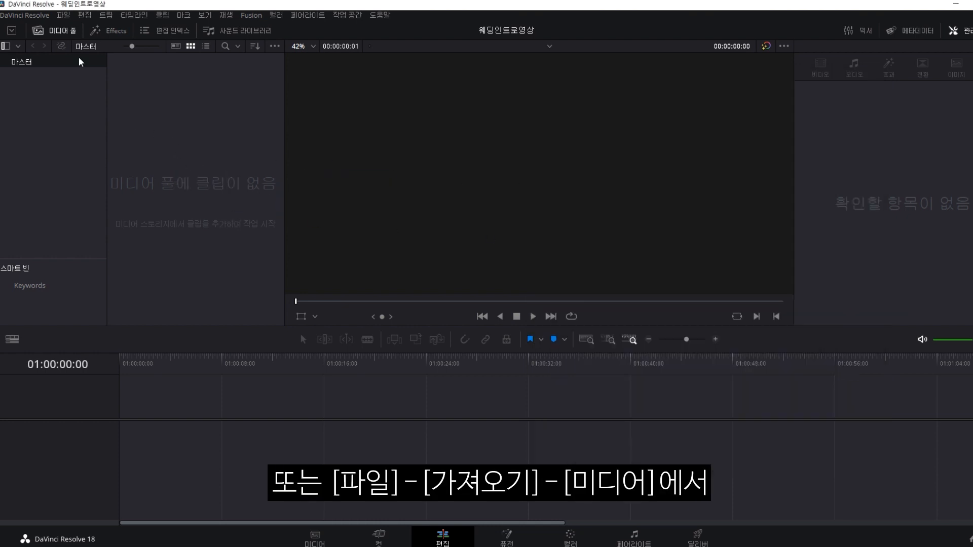
click(63, 15)
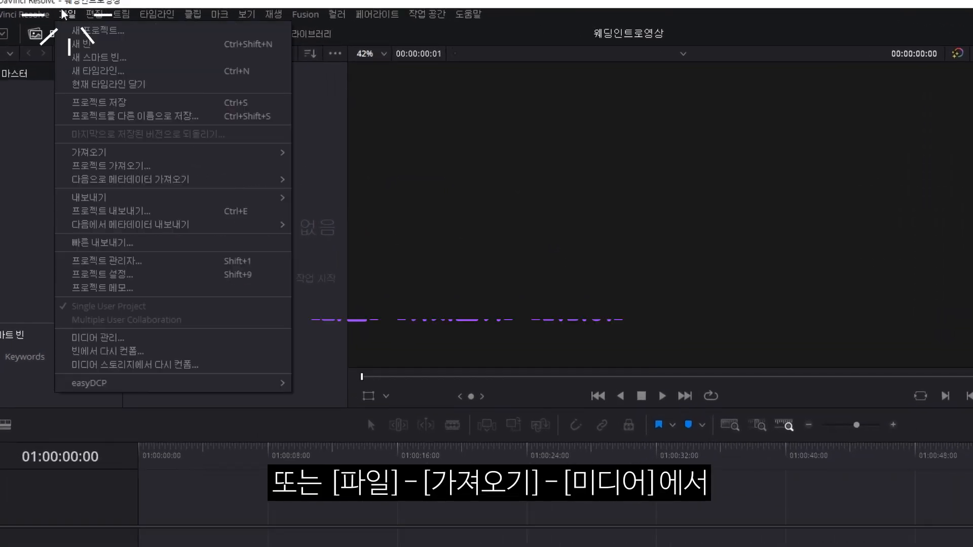
mouse_move(123, 152)
click(317, 166)
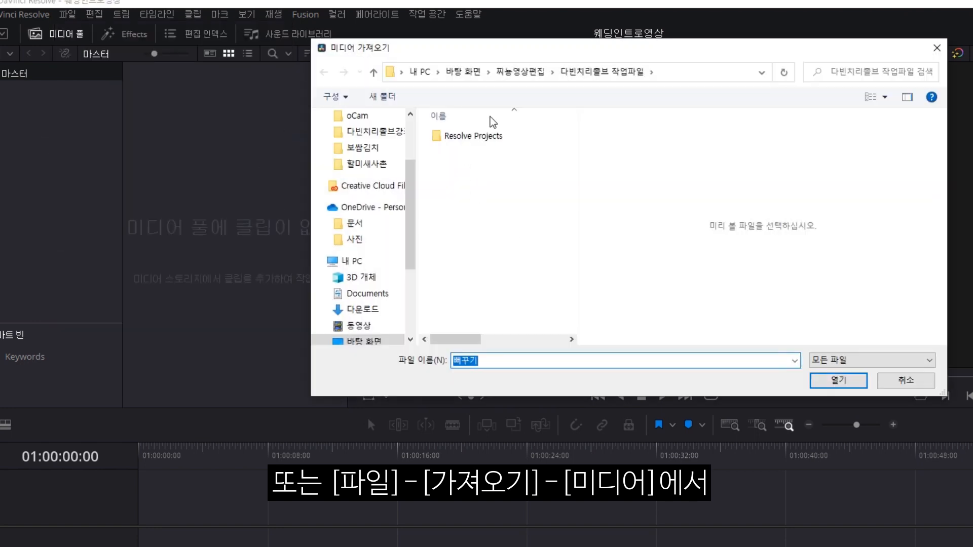
click(545, 73)
double_click(463, 166)
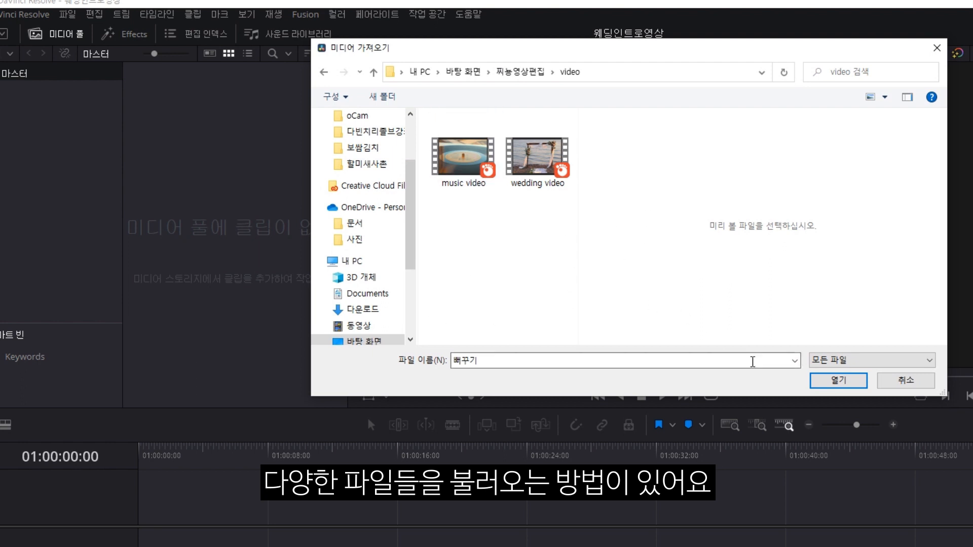
click(906, 380)
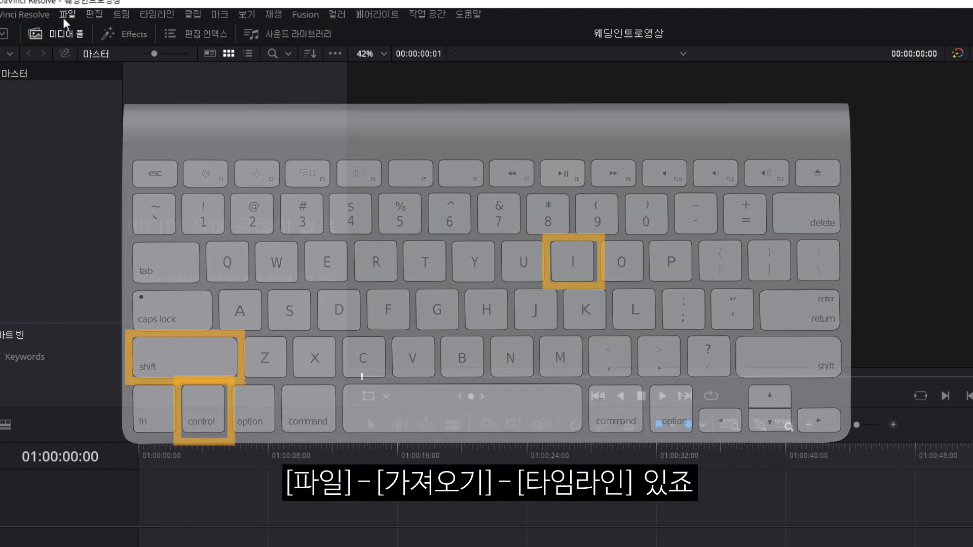
click(67, 14)
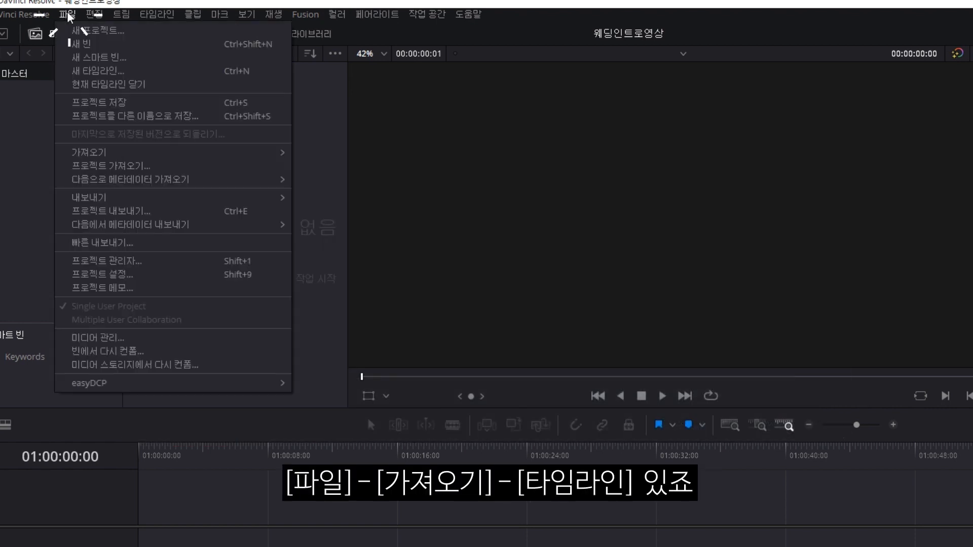
mouse_move(143, 158)
click(354, 194)
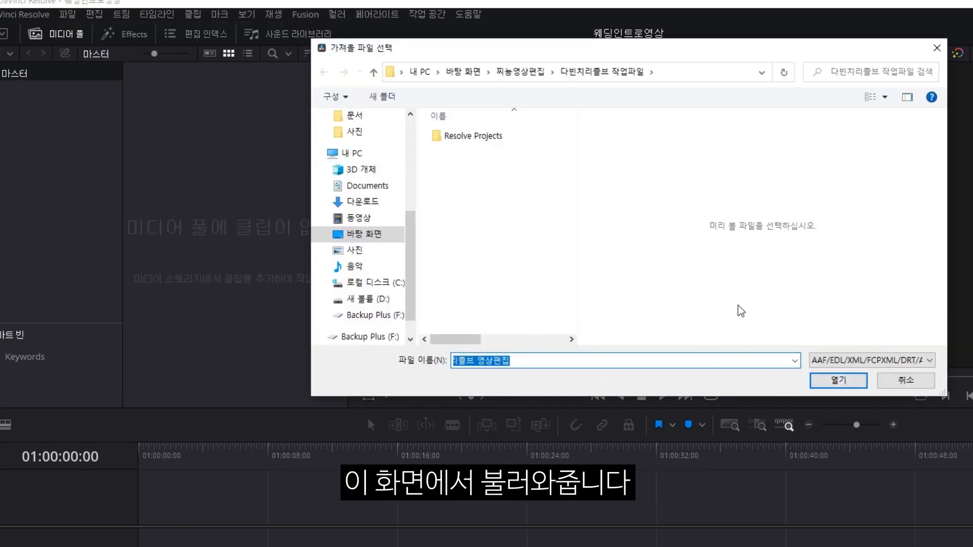
click(895, 378)
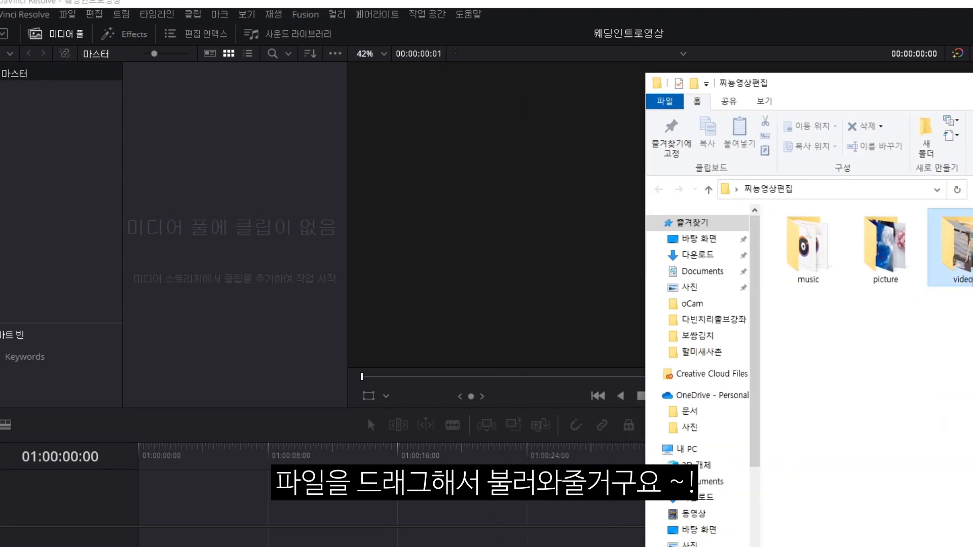
click(960, 261)
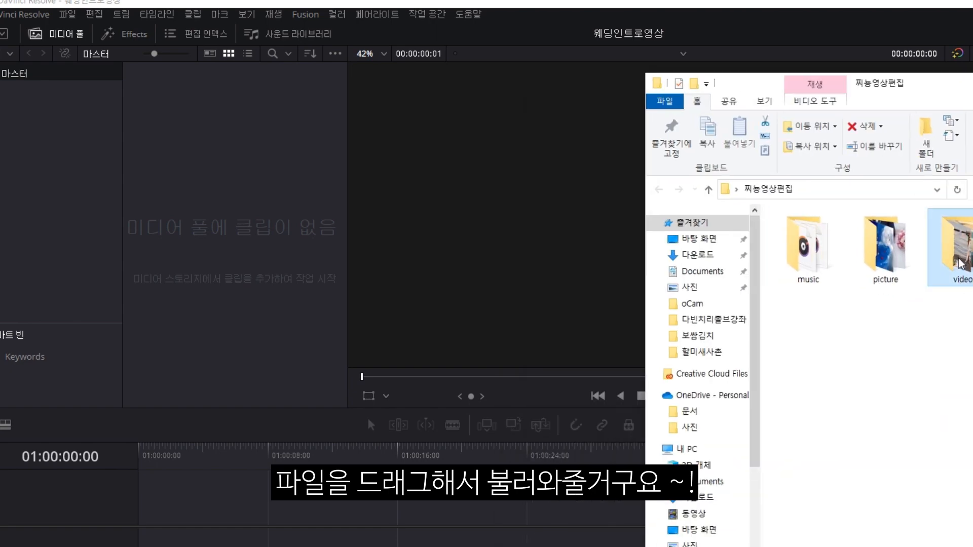
double_click(960, 261)
drag(938, 314, 780, 283)
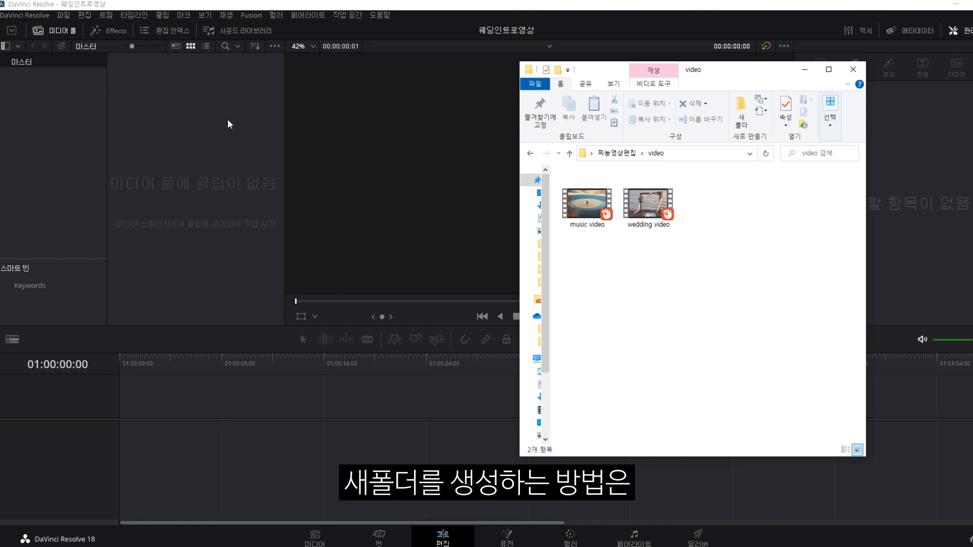
Add the first two media pool bins, named VIDEO and MUSIC.
click(215, 114)
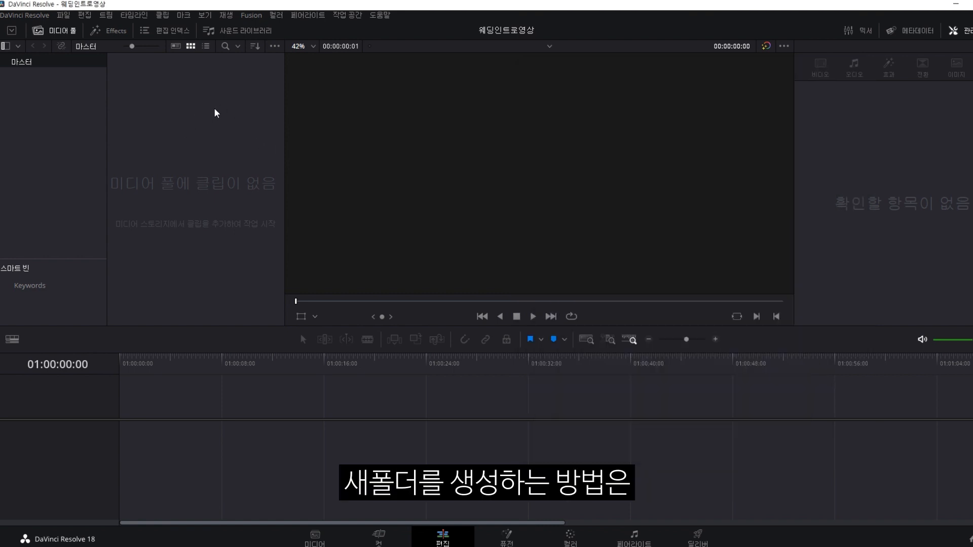
right_click(182, 85)
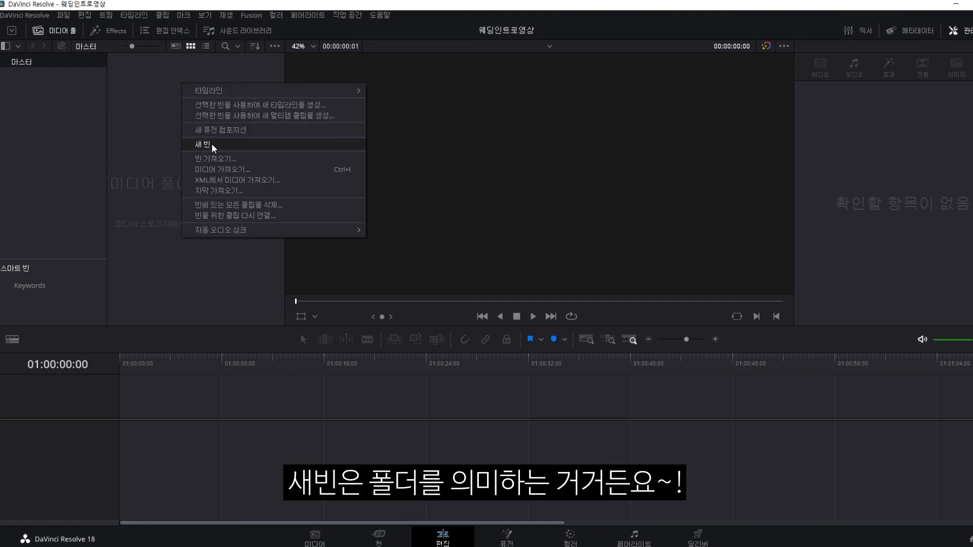
key(Escape)
click(64, 15)
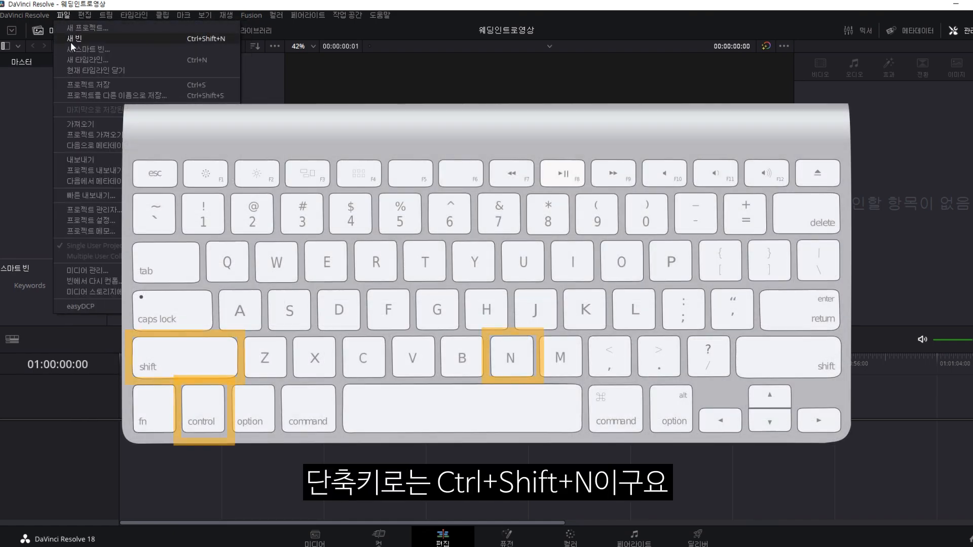
click(74, 39)
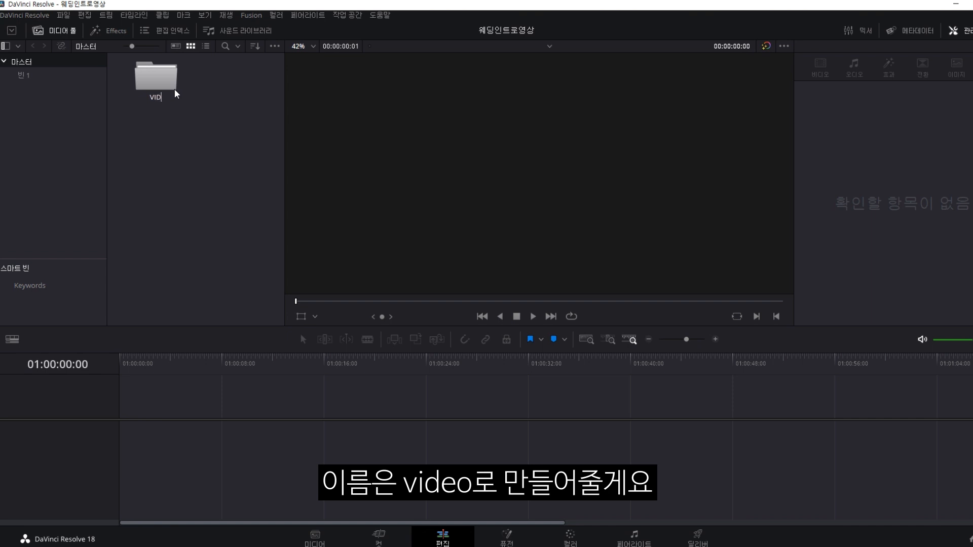
key(Return)
right_click(200, 82)
click(240, 141)
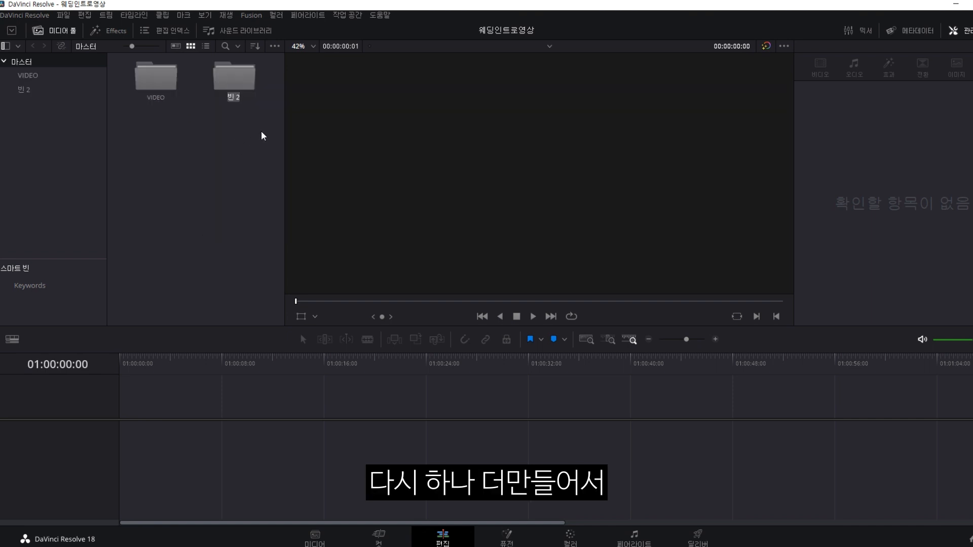
key(BackSpace)
text(MU)
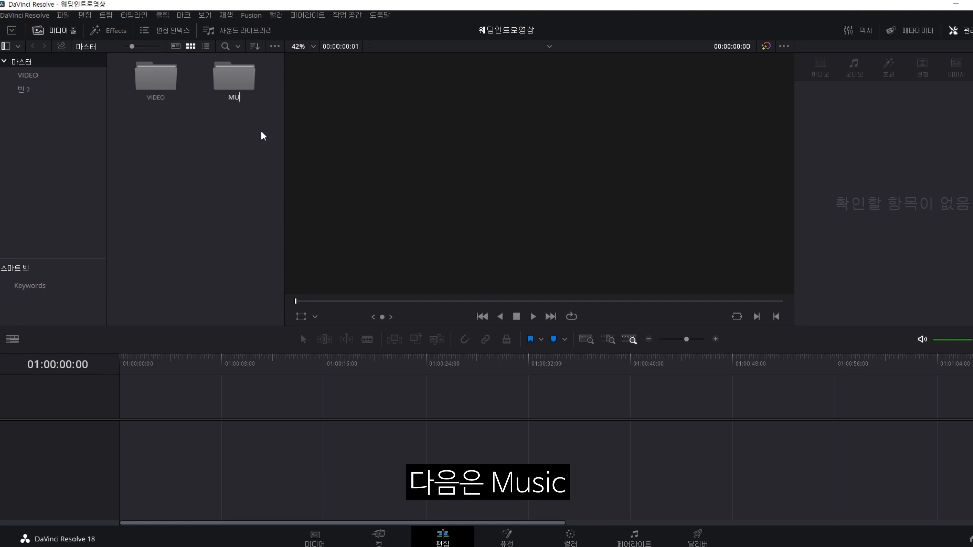
text(SIC)
key(Return)
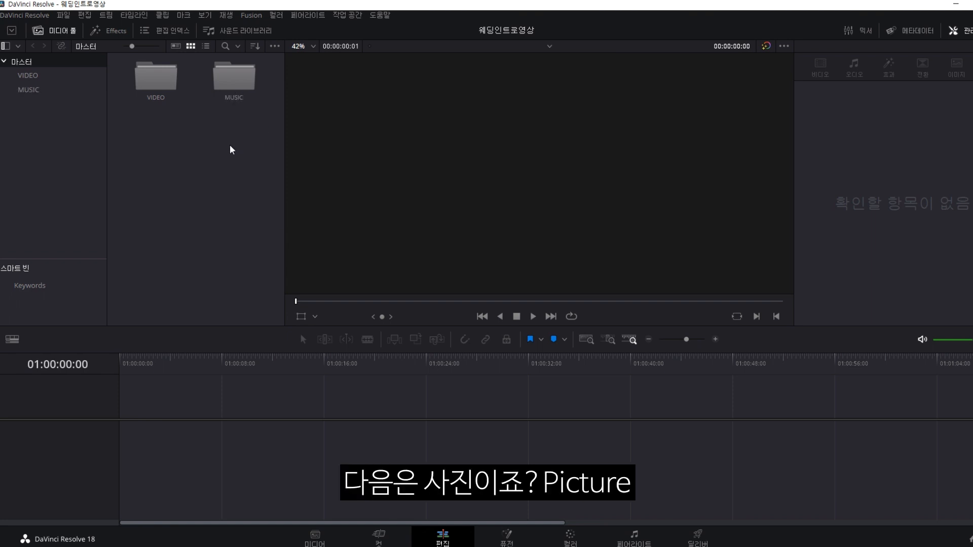
Add two more bins named PICTURE and 작업파일.
right_click(231, 147)
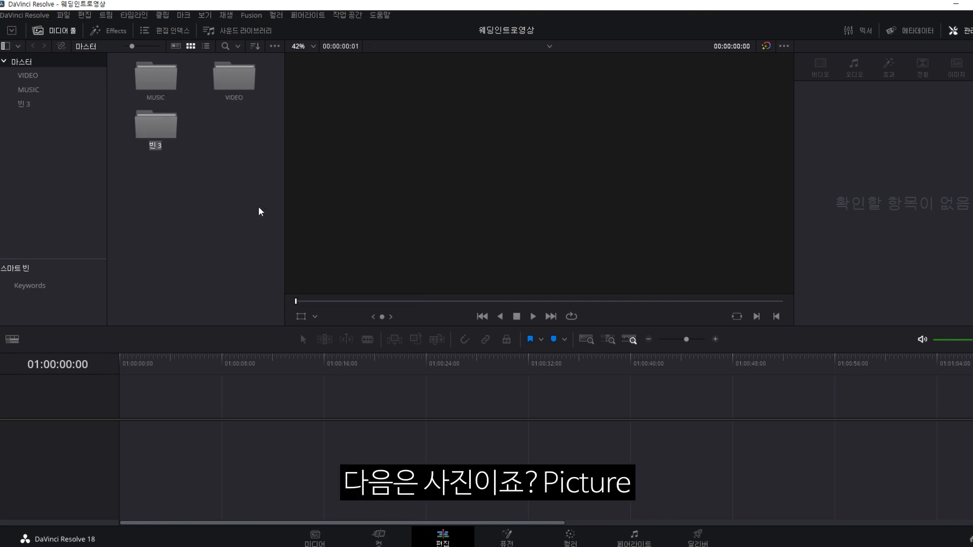
text(PICTURE)
key(Return)
right_click(276, 128)
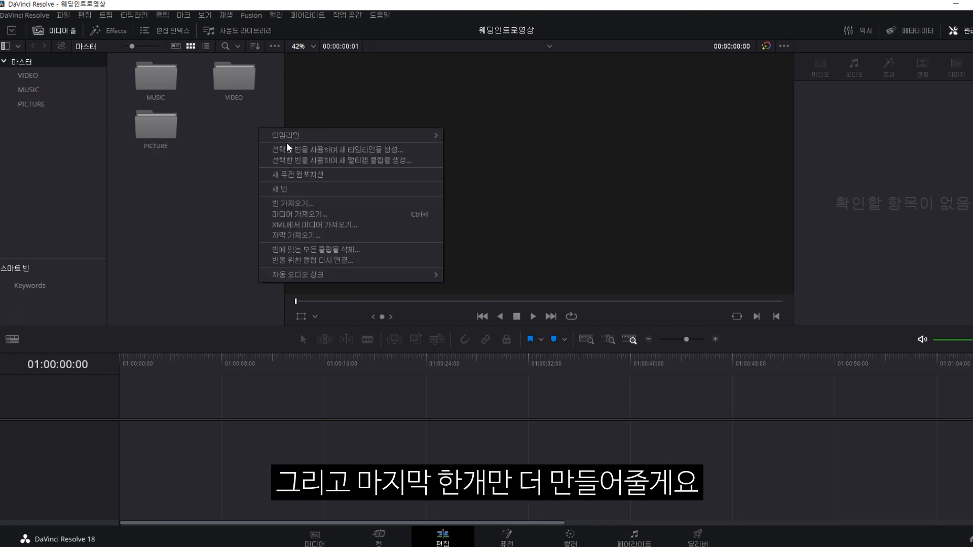
click(282, 189)
text(작업팔)
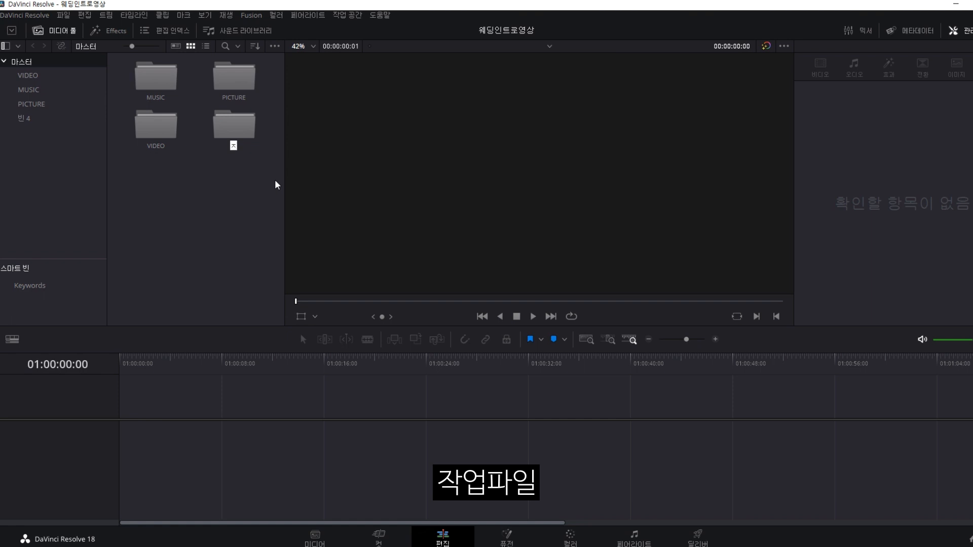
text(일)
key(Return)
click(201, 169)
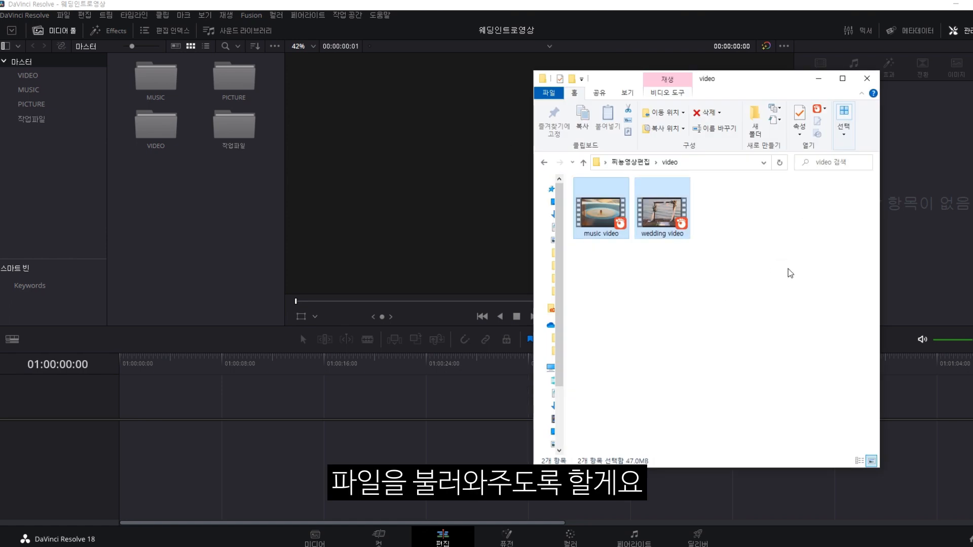
Drag both video clips from File Explorer into the VIDEO bin and check the bins.
click(777, 267)
drag(795, 265, 129, 157)
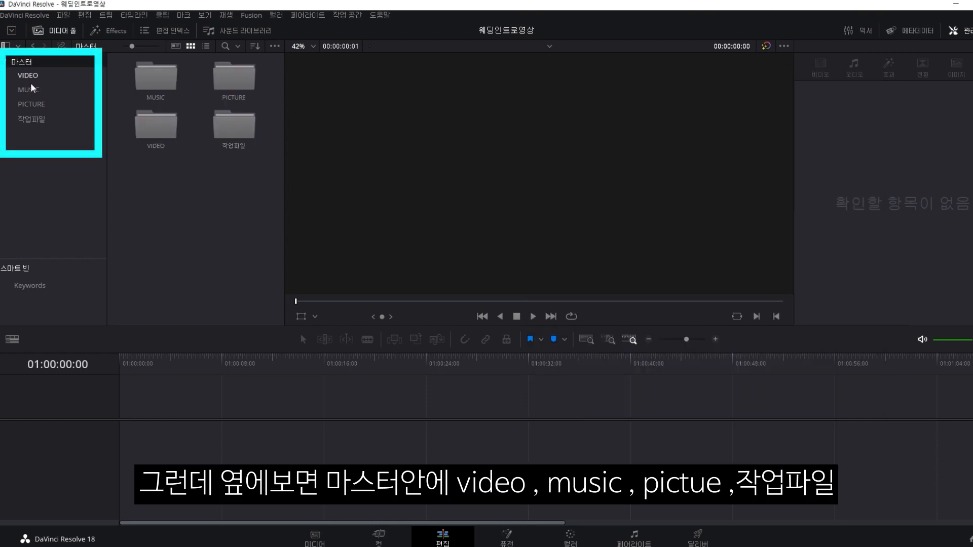
click(28, 76)
click(30, 90)
click(56, 106)
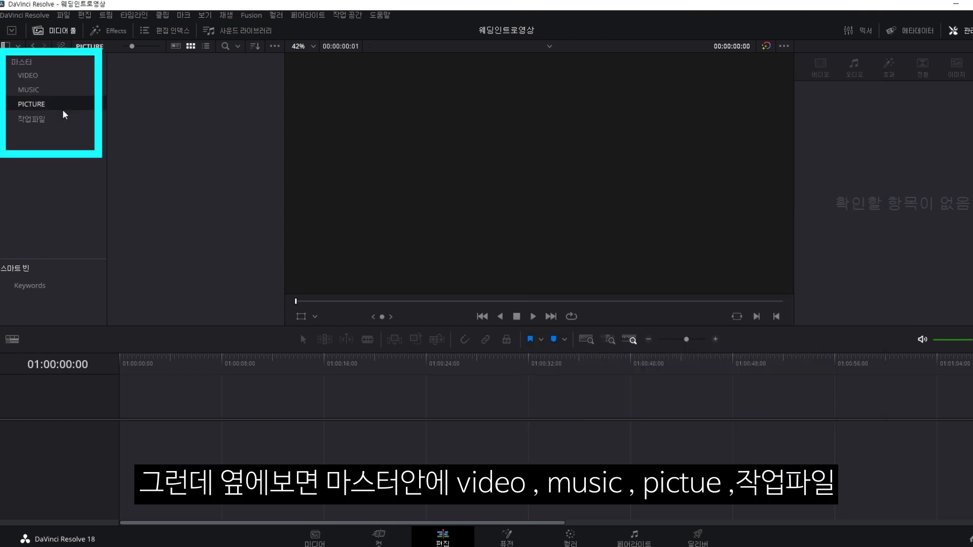
click(38, 120)
click(28, 76)
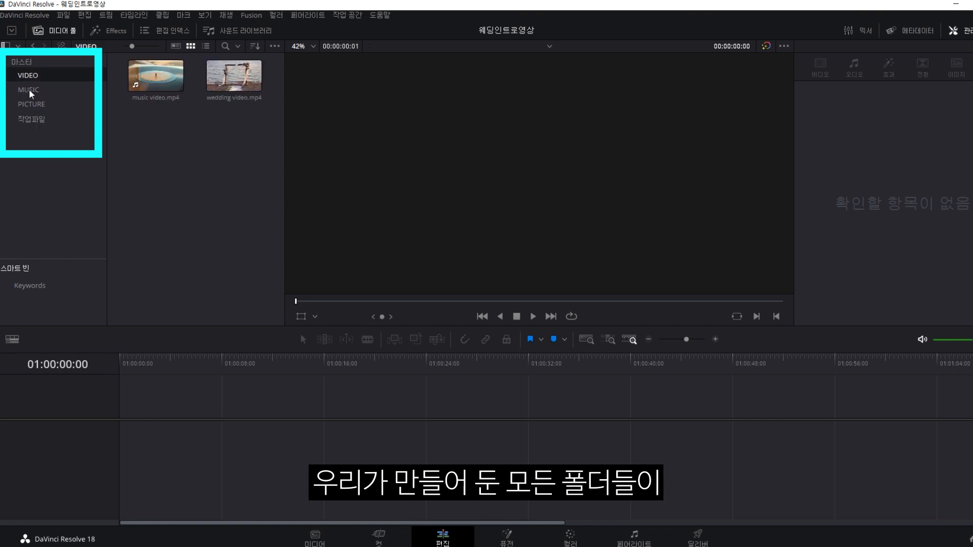
click(30, 92)
click(34, 107)
click(37, 123)
click(28, 63)
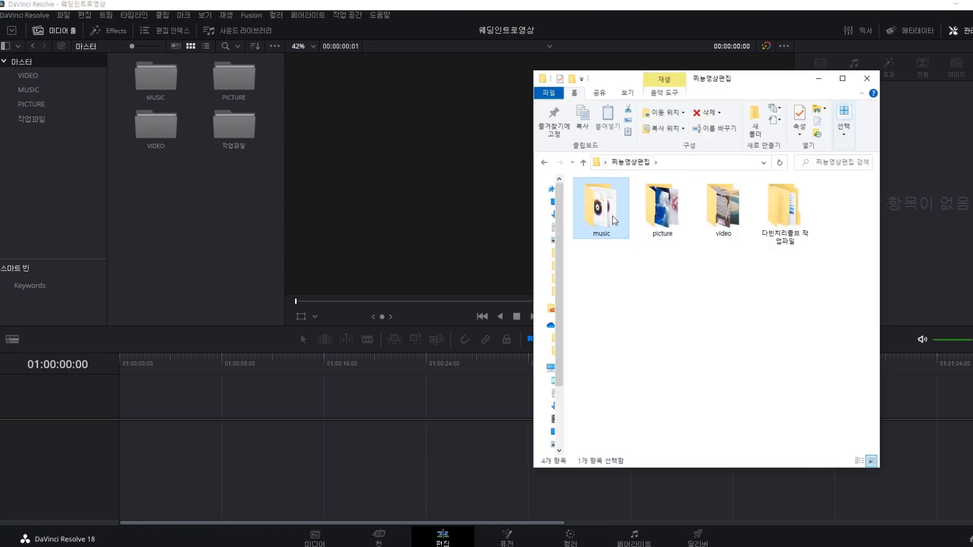
Import the three music tracks into MUSIC and both wedding pictures into PICTURE.
double_click(601, 208)
key(ctrl+a)
drag(598, 211, 160, 84)
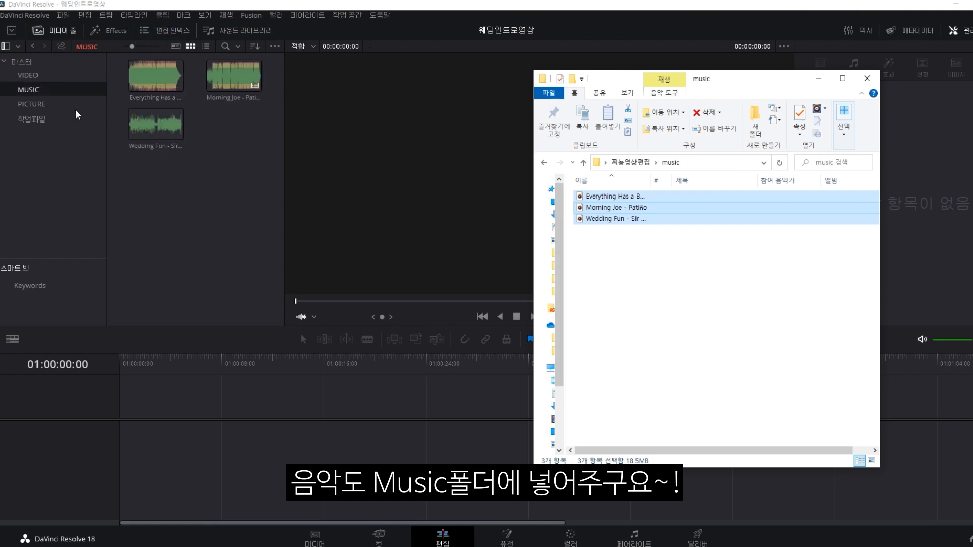
click(39, 107)
key(alt+Tab)
drag(730, 251, 575, 178)
drag(600, 210, 233, 200)
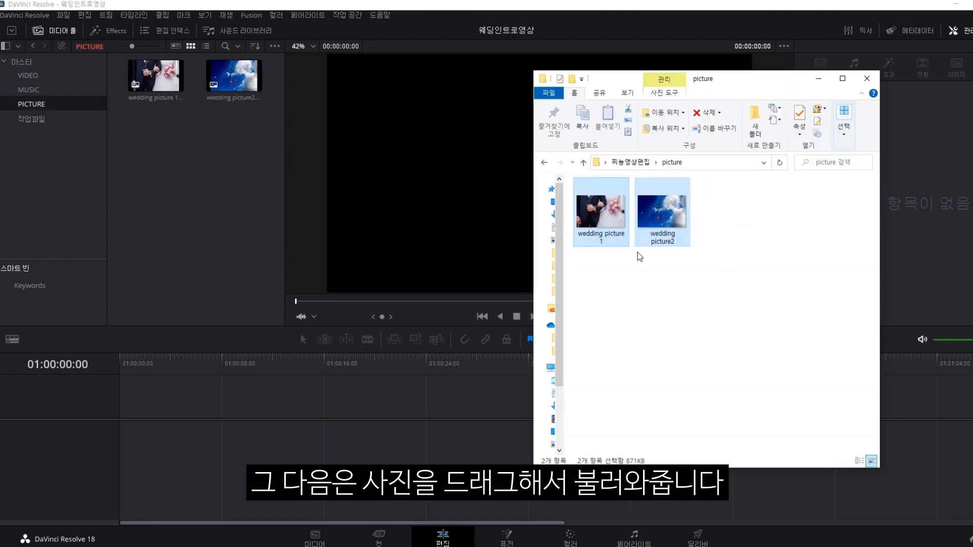
Review the contents of the PICTURE, MUSIC and VIDEO bins, ending on Master.
click(62, 102)
click(31, 91)
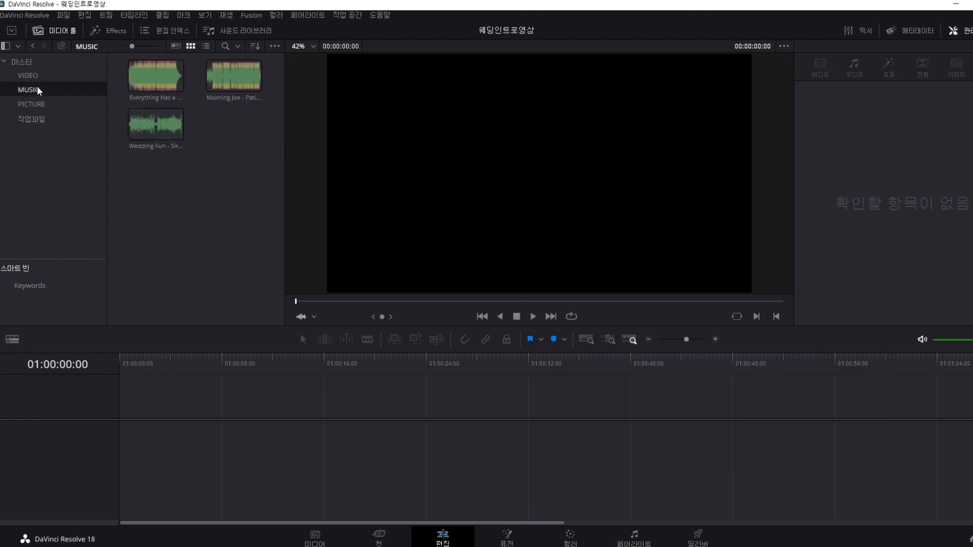
click(29, 78)
click(33, 94)
click(33, 102)
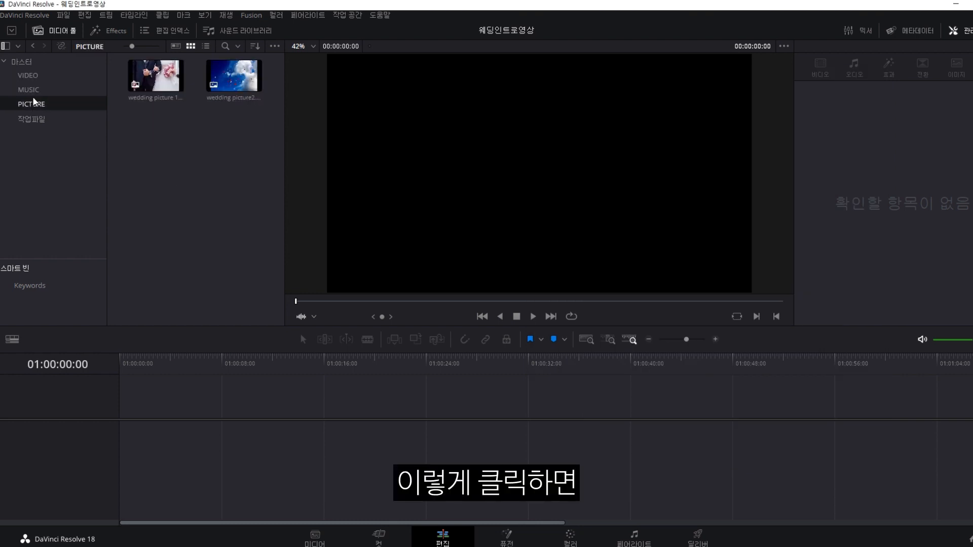
click(32, 91)
click(34, 79)
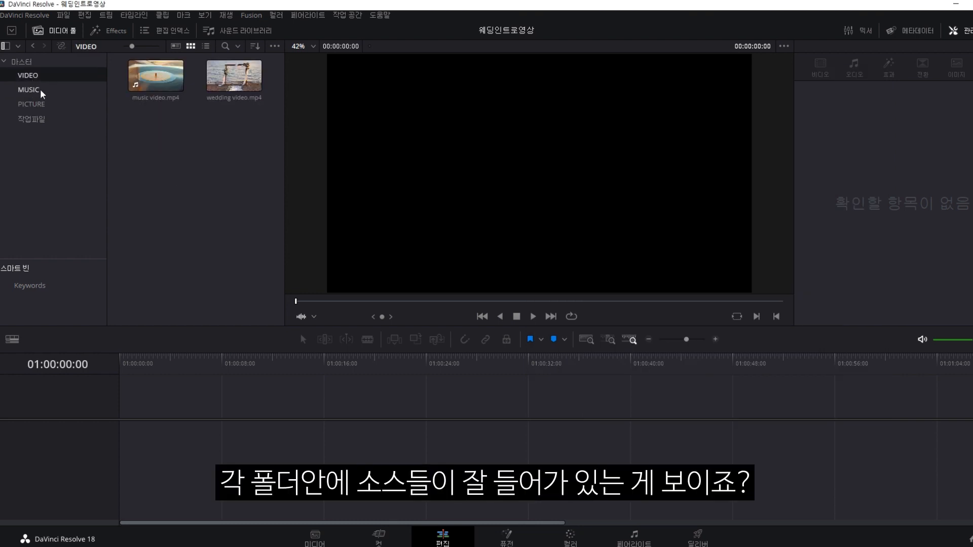
click(37, 93)
click(32, 104)
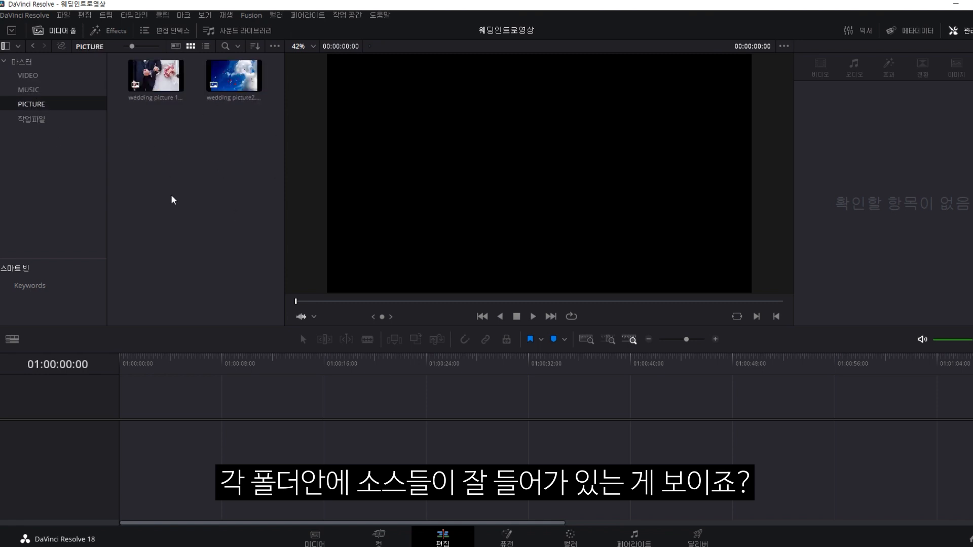
click(22, 61)
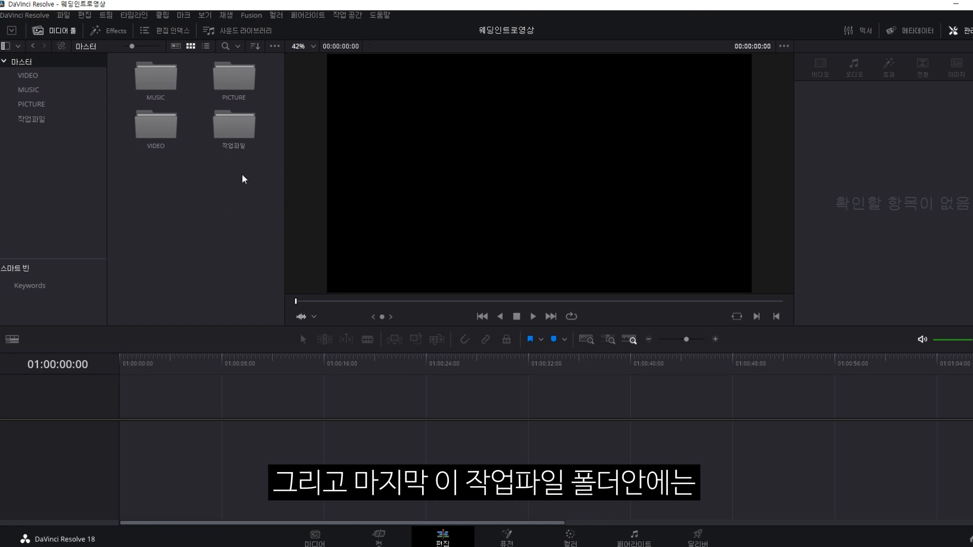
Open the 작업파일 bin and create an empty timeline named 인트로.
double_click(232, 136)
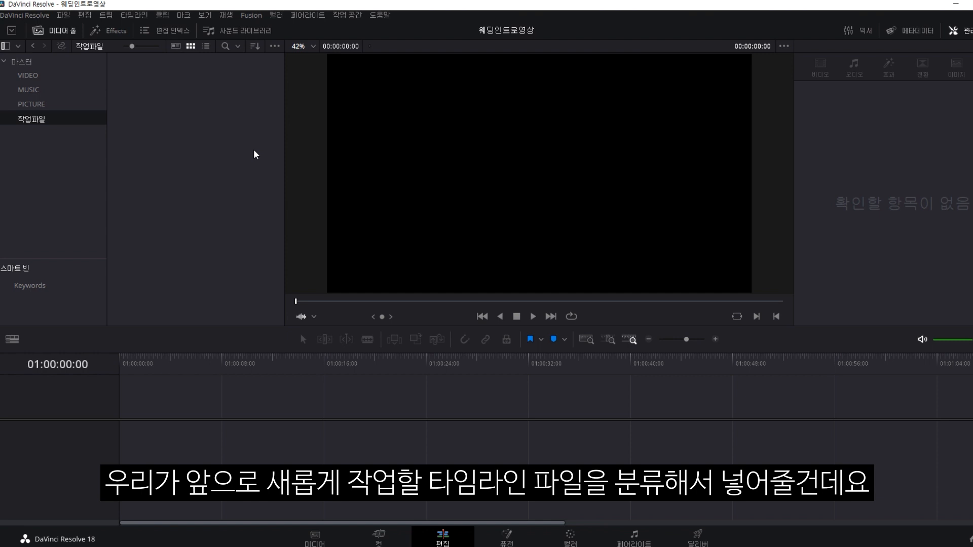
right_click(240, 91)
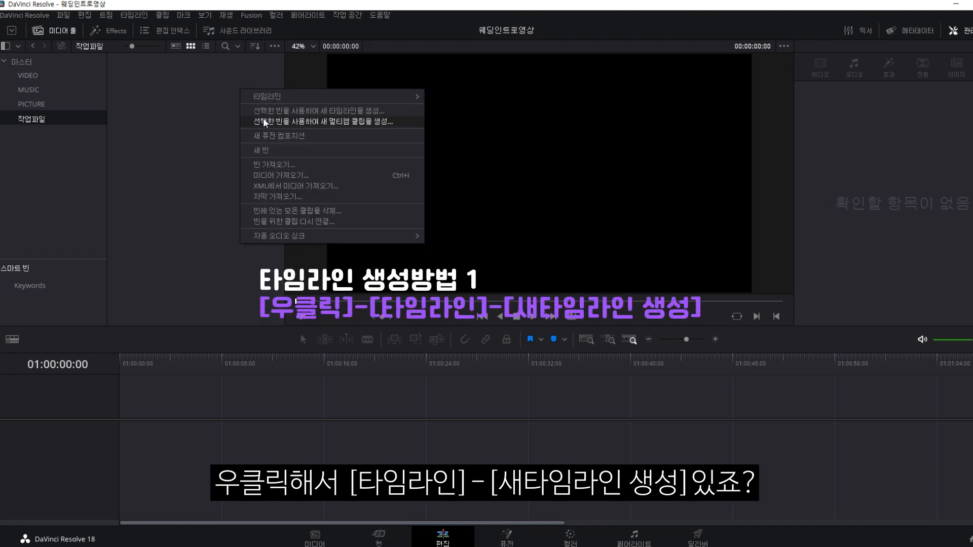
mouse_move(406, 98)
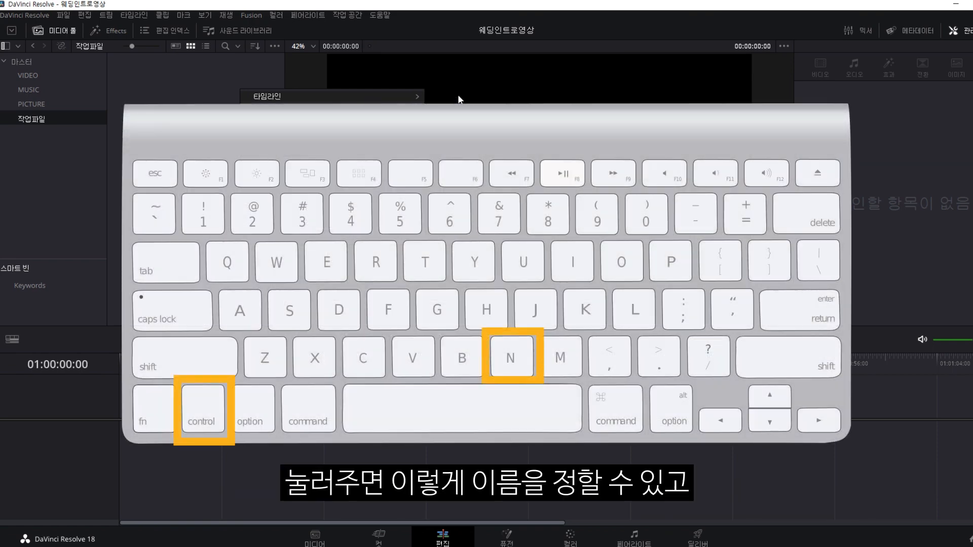
click(459, 96)
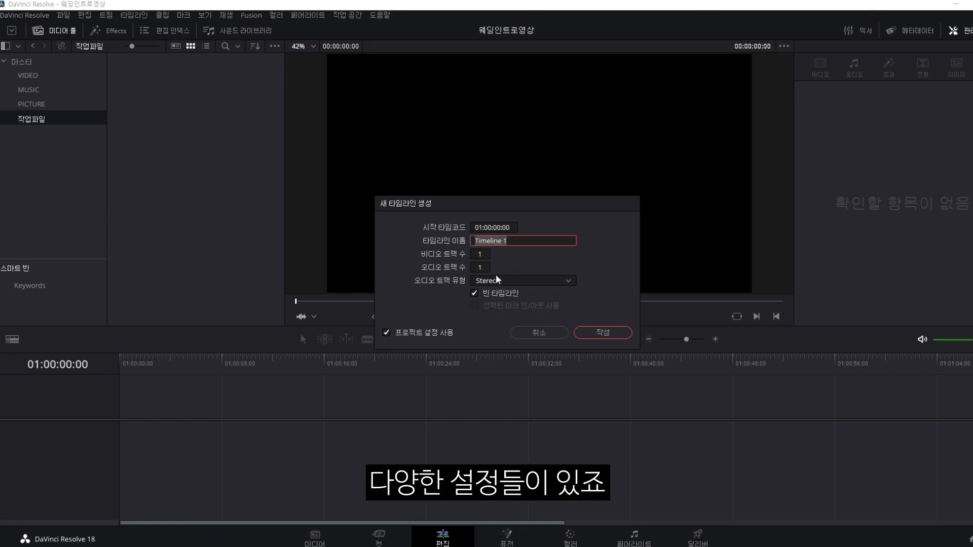
text(ㅇ)
text(인트로)
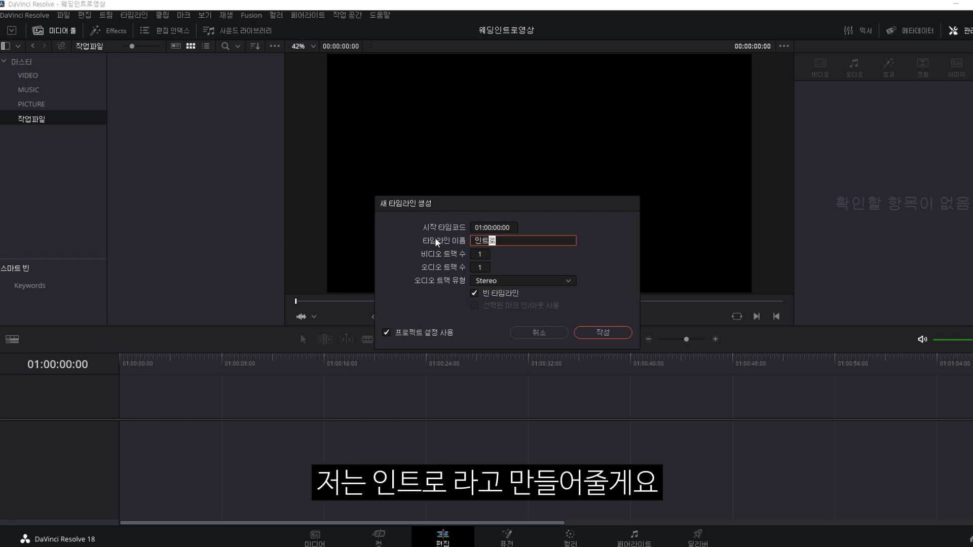
key(Return)
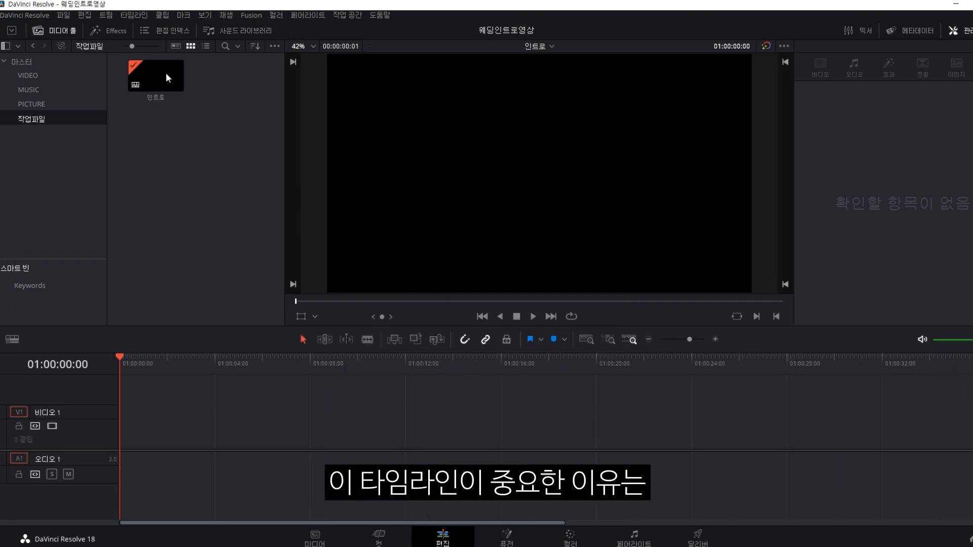
click(153, 67)
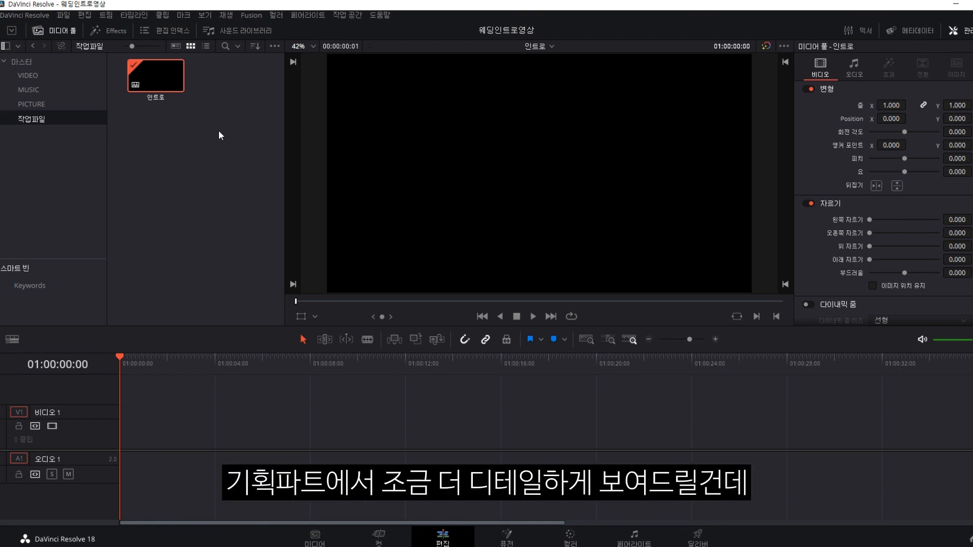
Add two more empty timelines named 본문 and 클로징 in the same bin.
right_click(206, 102)
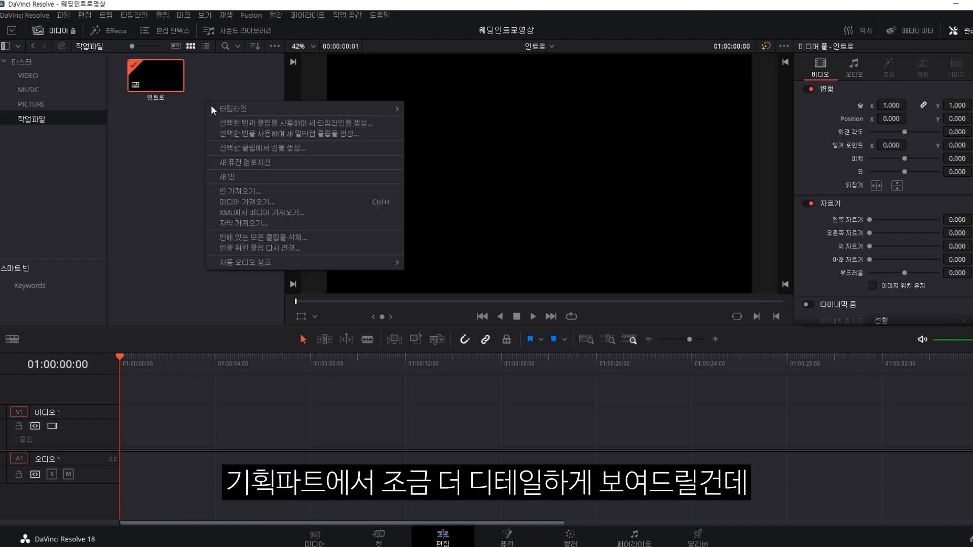
mouse_move(244, 110)
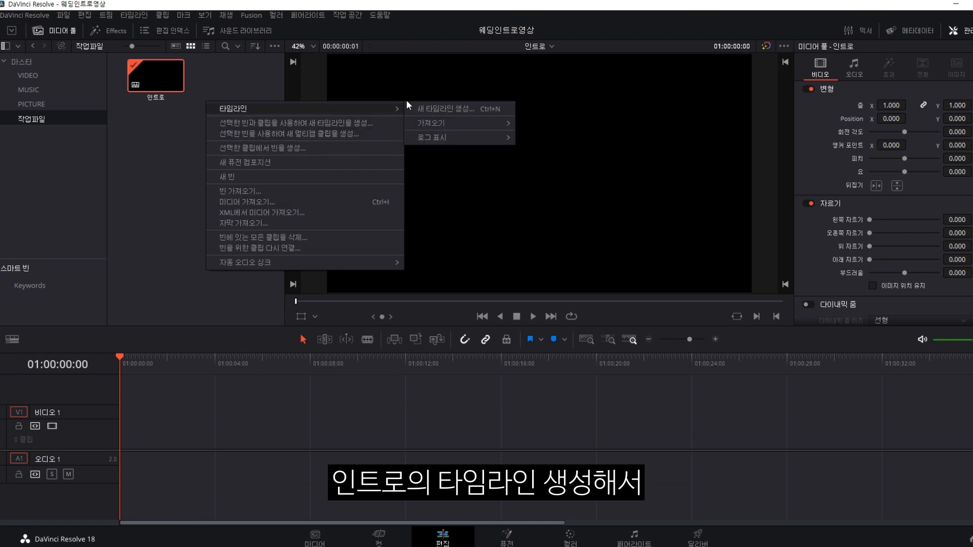
click(427, 110)
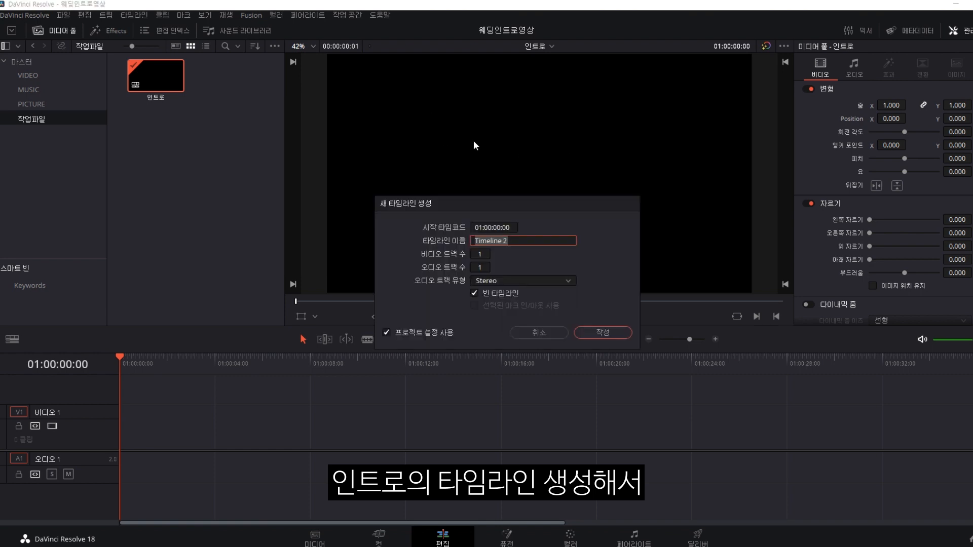
text(본문)
key(Return)
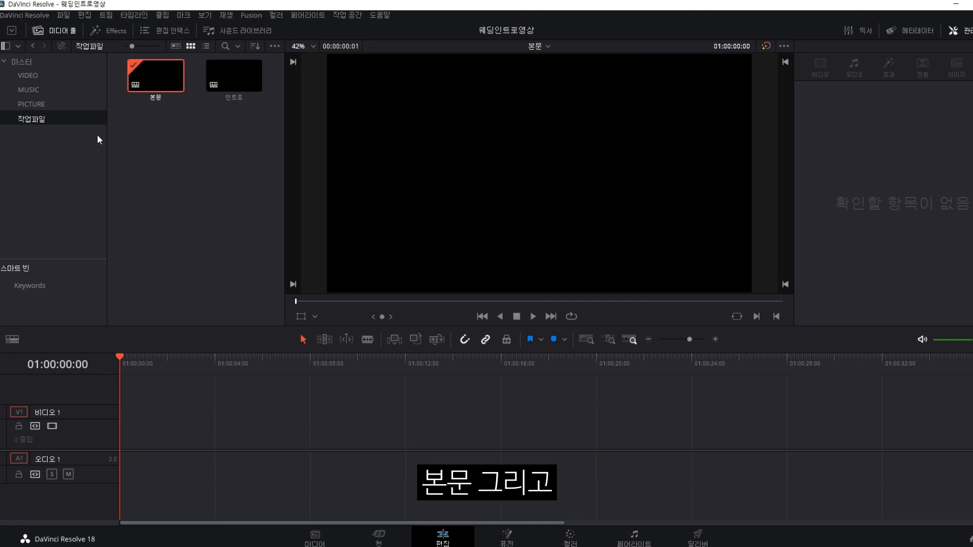
right_click(178, 137)
mouse_move(304, 144)
click(443, 147)
text(클로징)
key(Return)
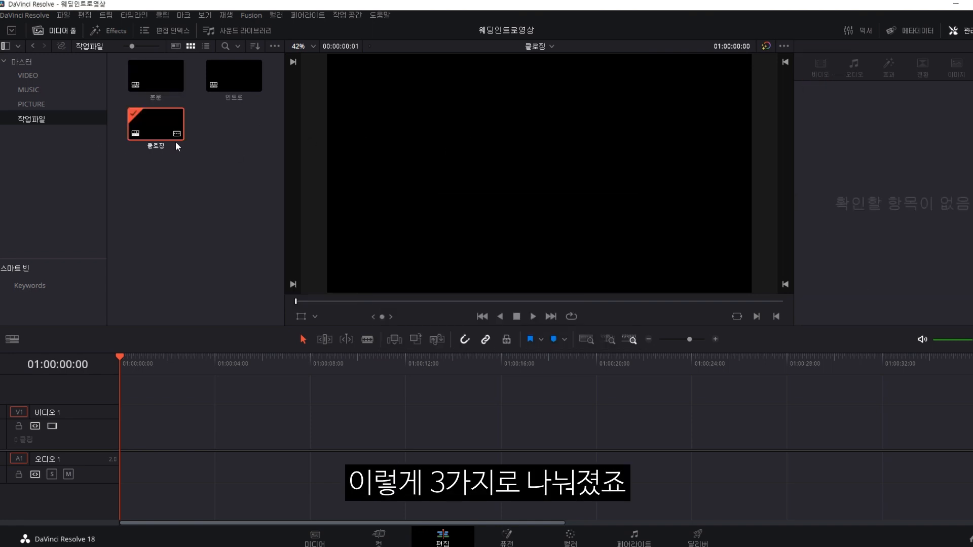
Select the three new timelines in turn, ending with 인트로 selected.
click(156, 76)
click(234, 76)
click(170, 129)
click(218, 147)
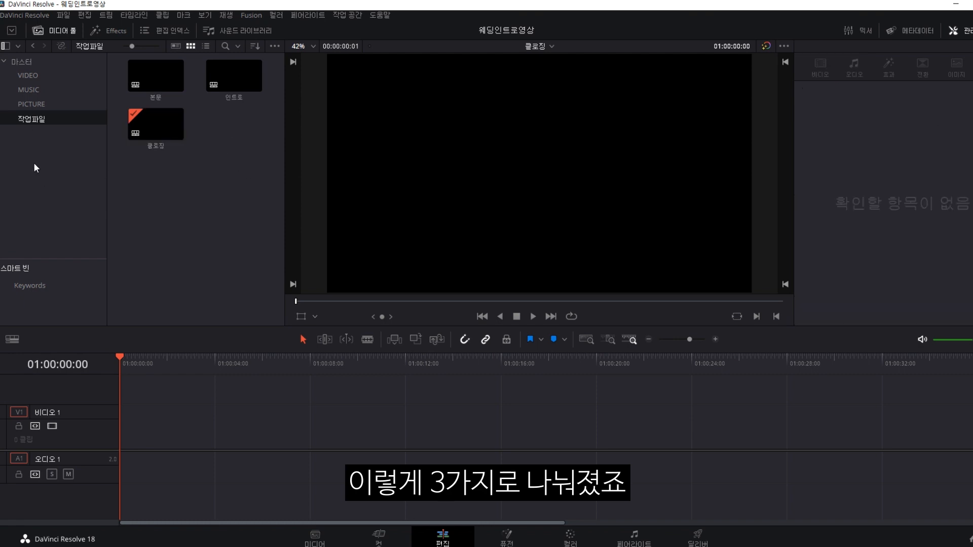
click(156, 76)
click(234, 76)
click(167, 133)
click(276, 124)
click(235, 76)
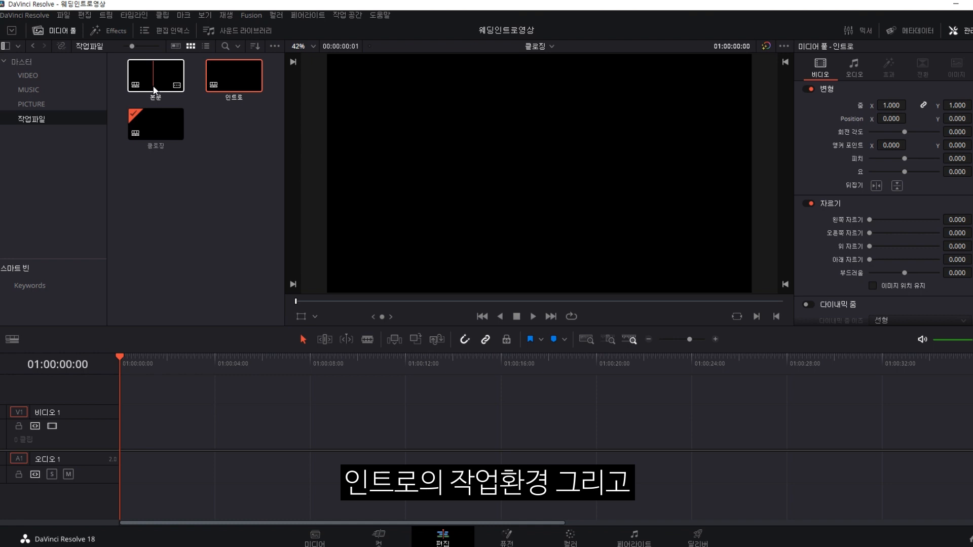
click(156, 77)
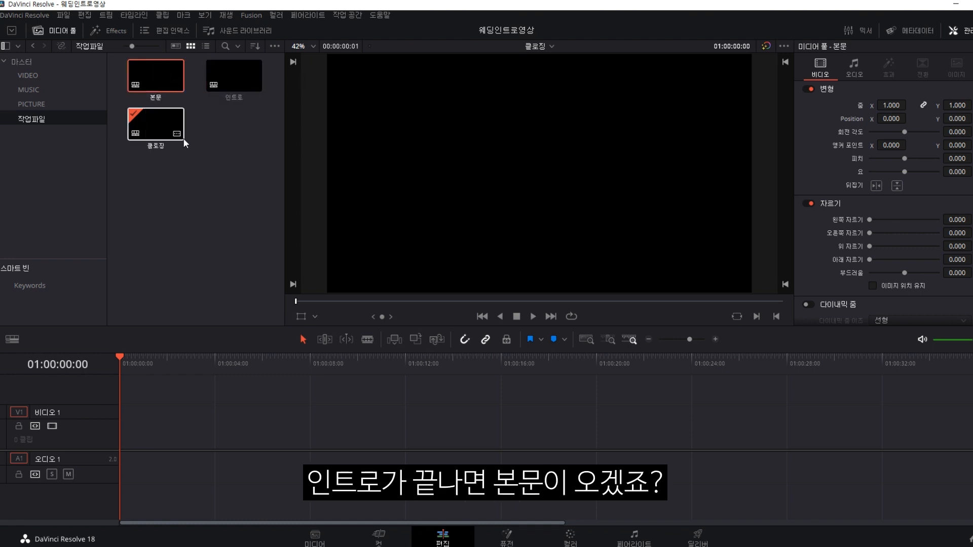
double_click(156, 125)
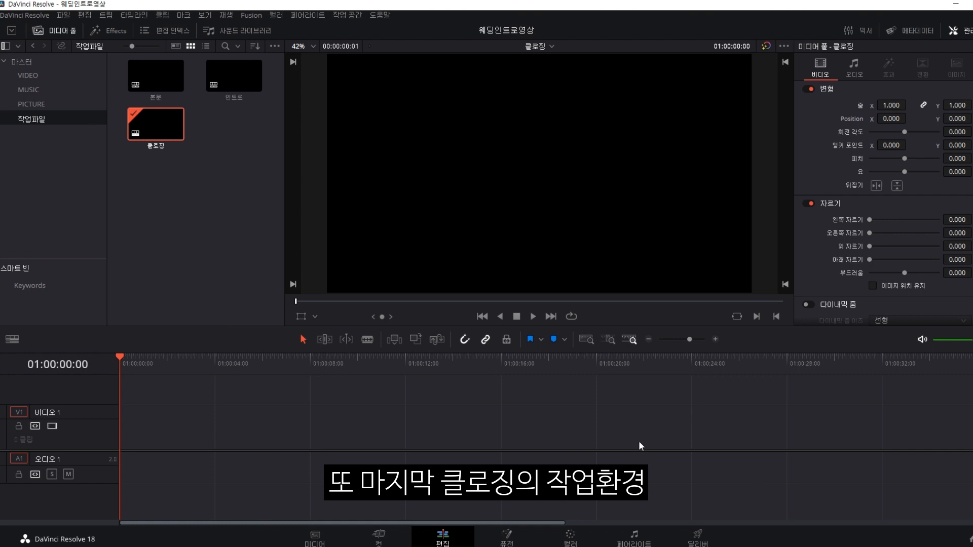
click(218, 74)
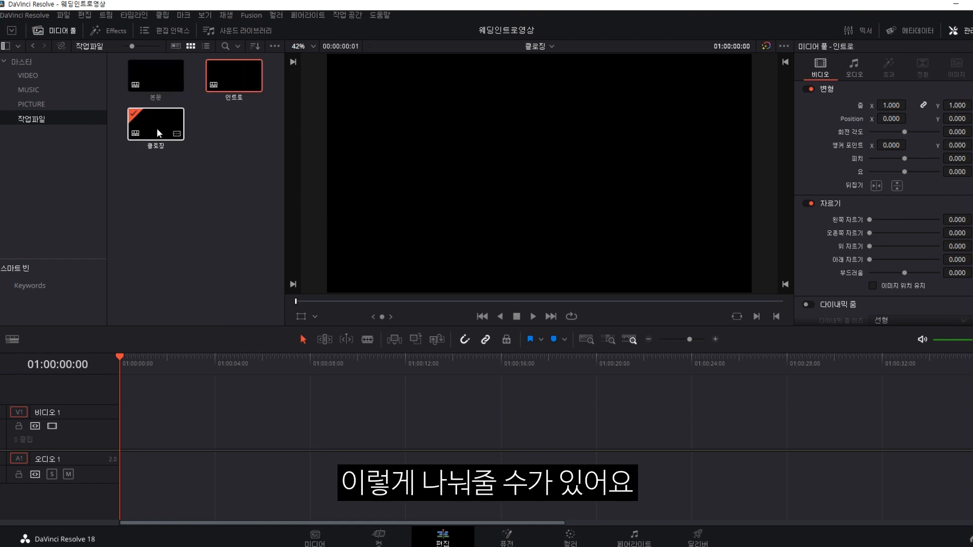
click(256, 175)
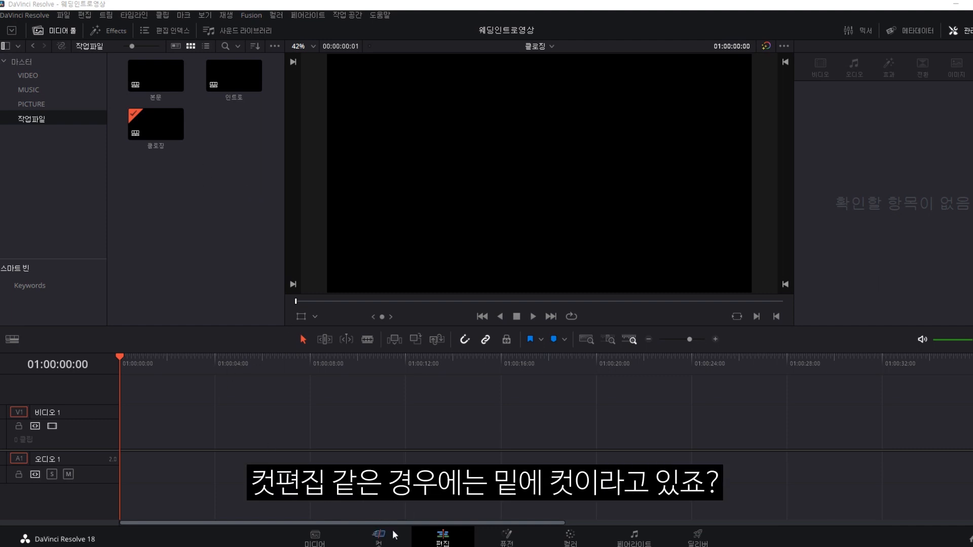
Switch to the Cut page, go up to Master and open the VIDEO bin.
click(375, 537)
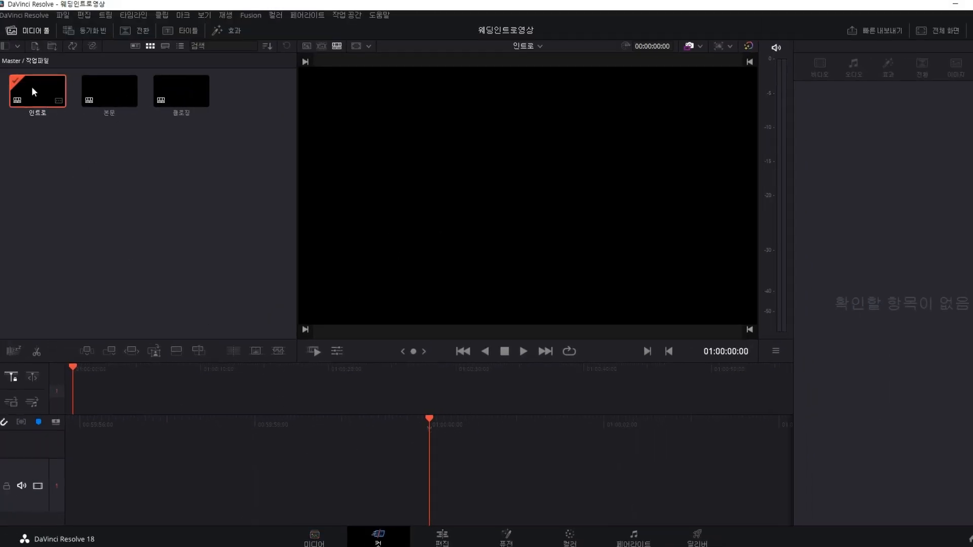
click(14, 61)
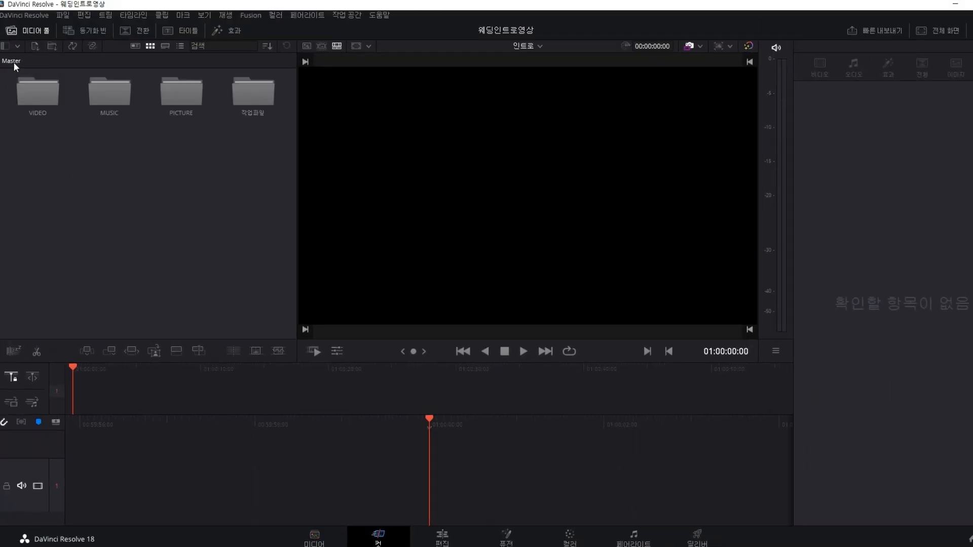
click(14, 61)
double_click(45, 104)
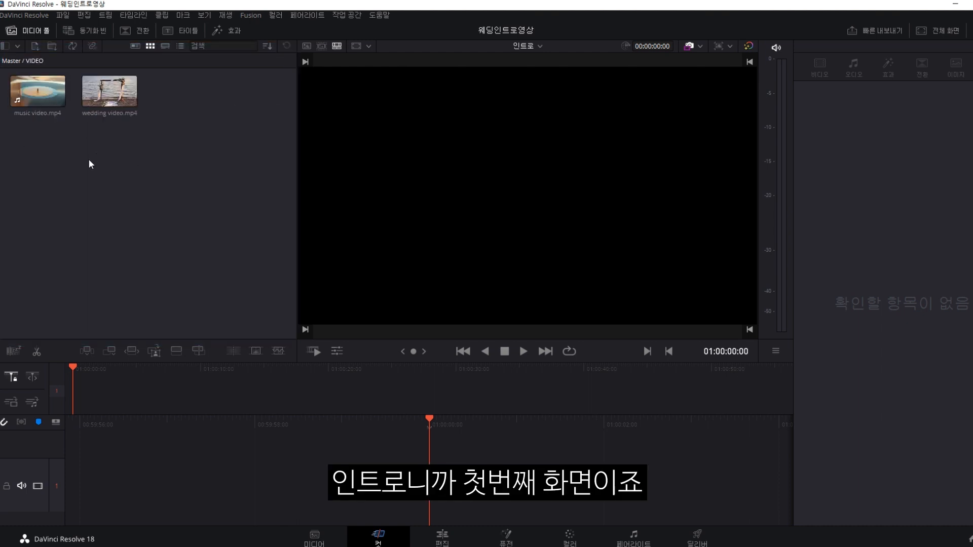
Place music video.mp4 on the 인트로 timeline and preview it from the start.
drag(34, 99, 145, 432)
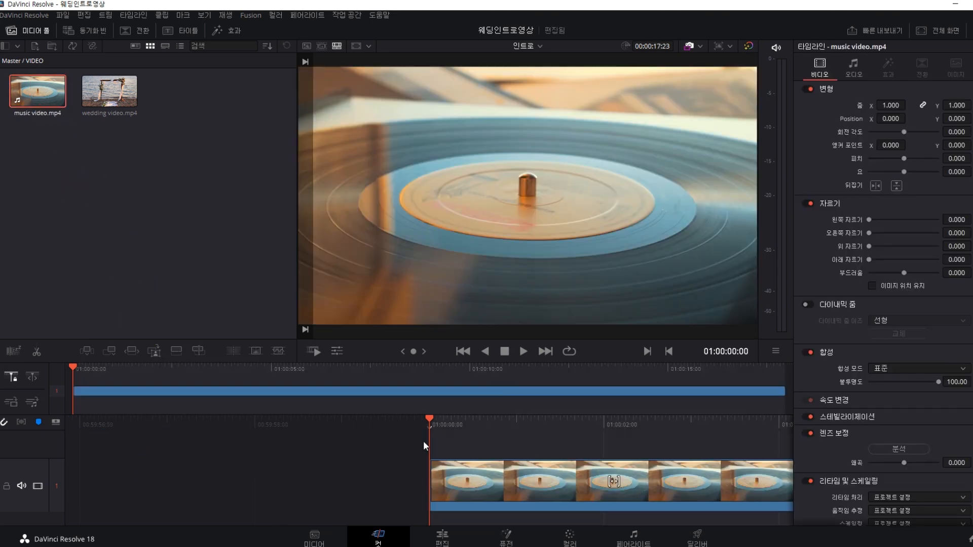
key(space)
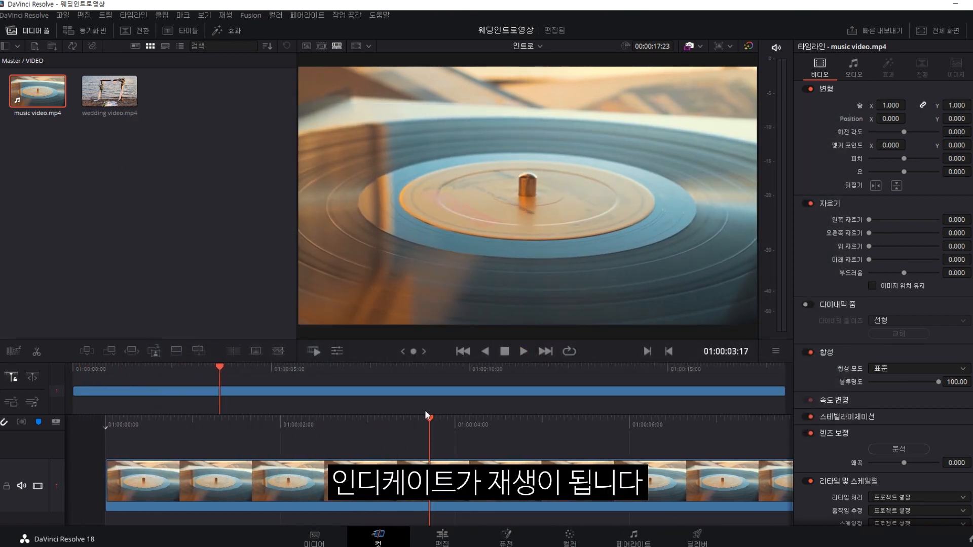
key(space)
key(Home)
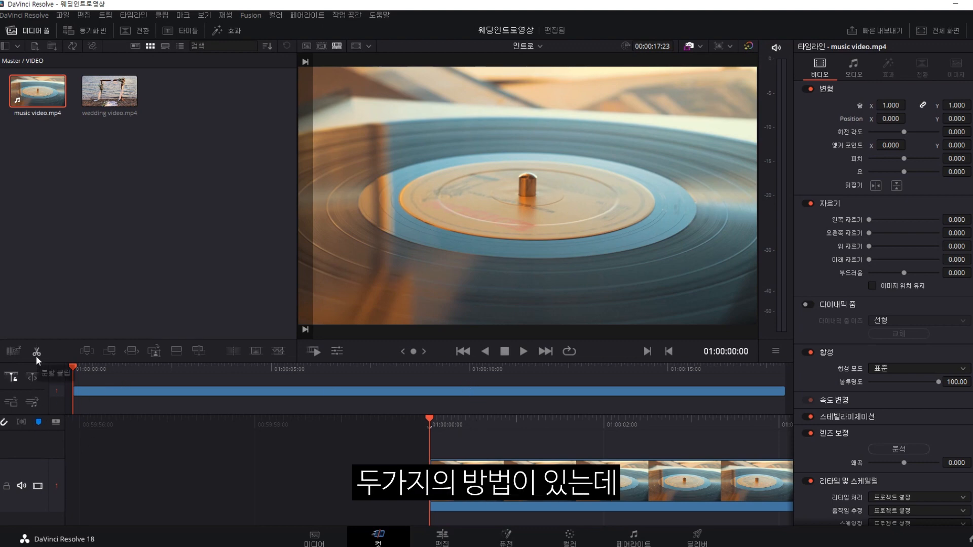
Split music video.mp4 about 18 frames in, at 01:00:00:18.
key(space)
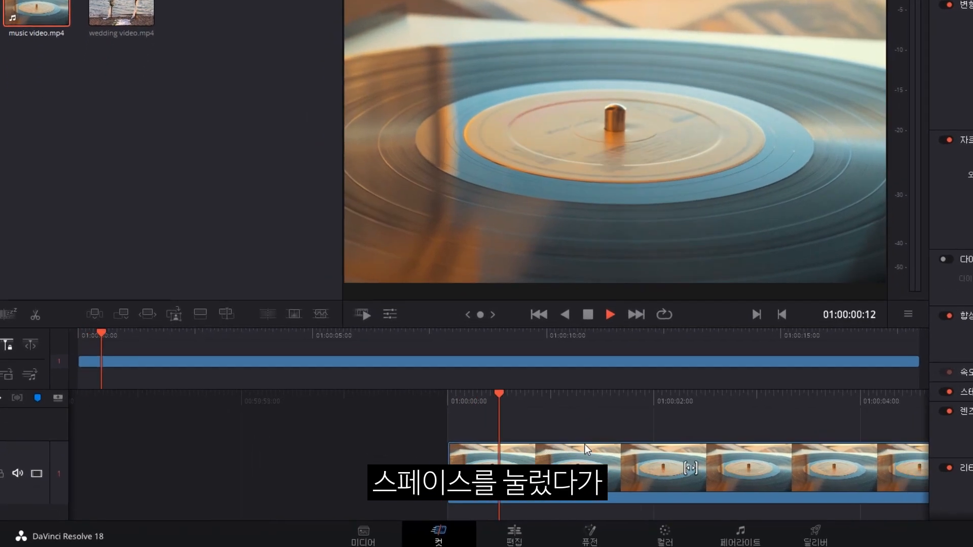
click(35, 315)
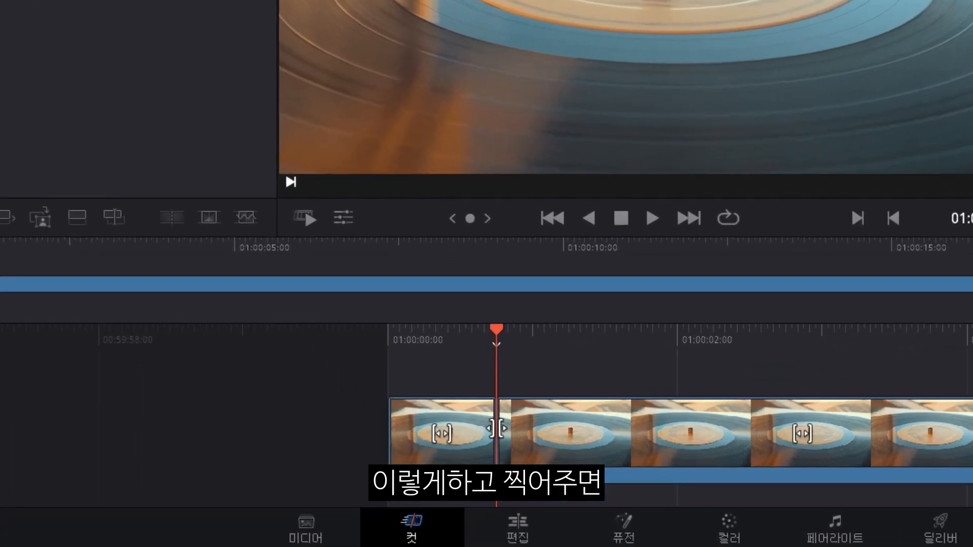
click(496, 428)
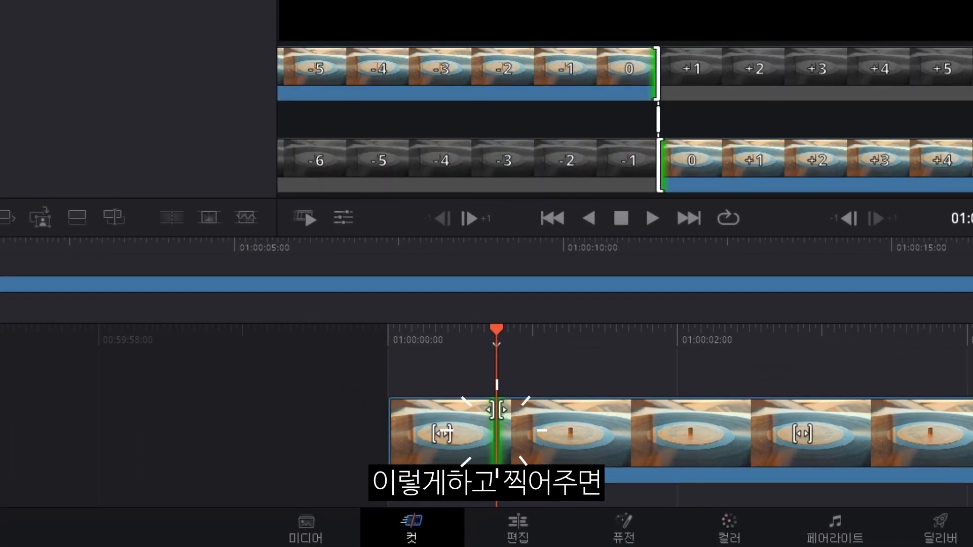
key(space)
key(space)
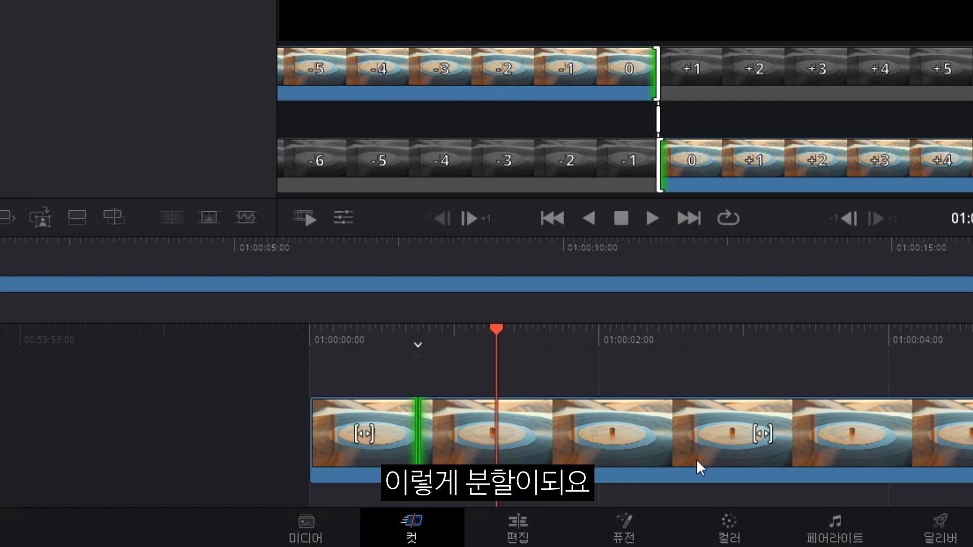
key(ctrl+z)
key(ctrl+b)
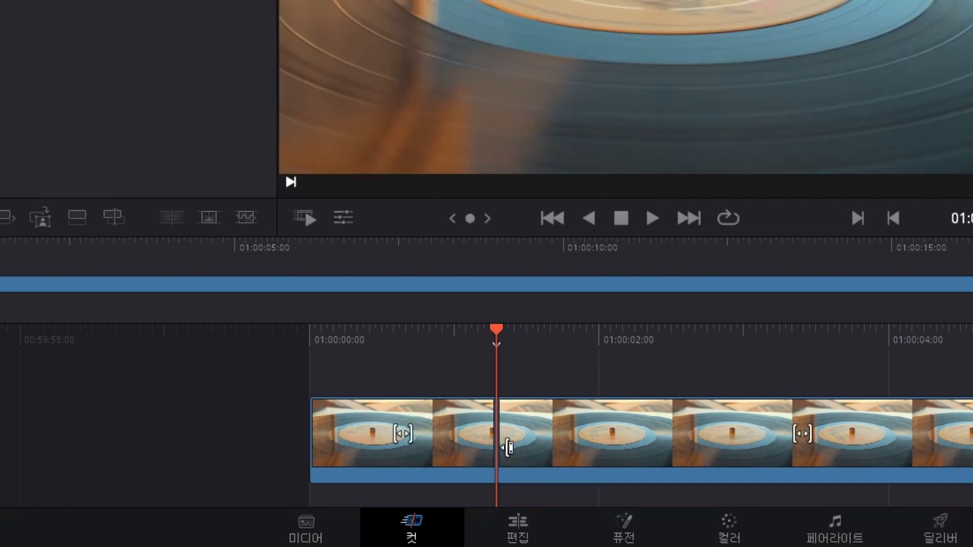
Split the vinyl clip at a chosen cut point, fine-tuning the playhead frame by frame.
click(554, 434)
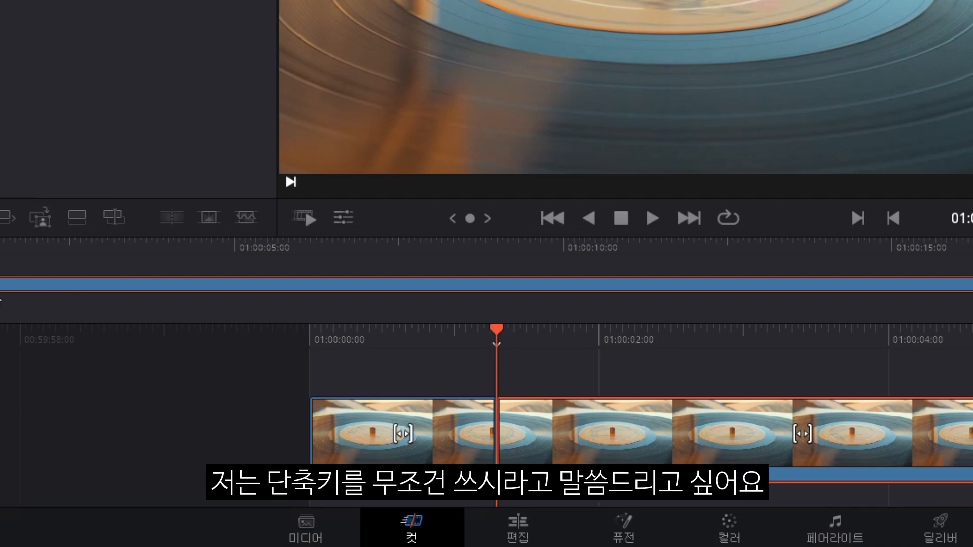
key(space)
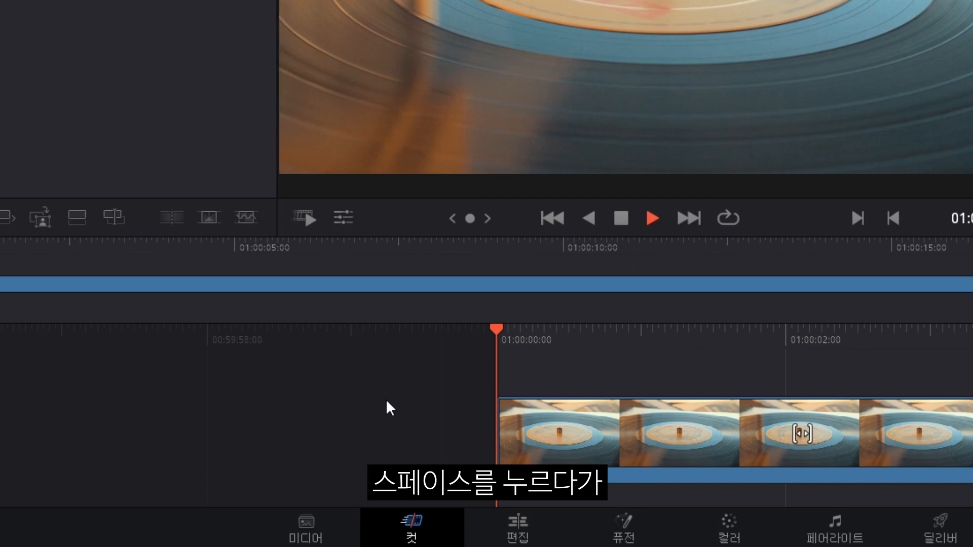
key(space)
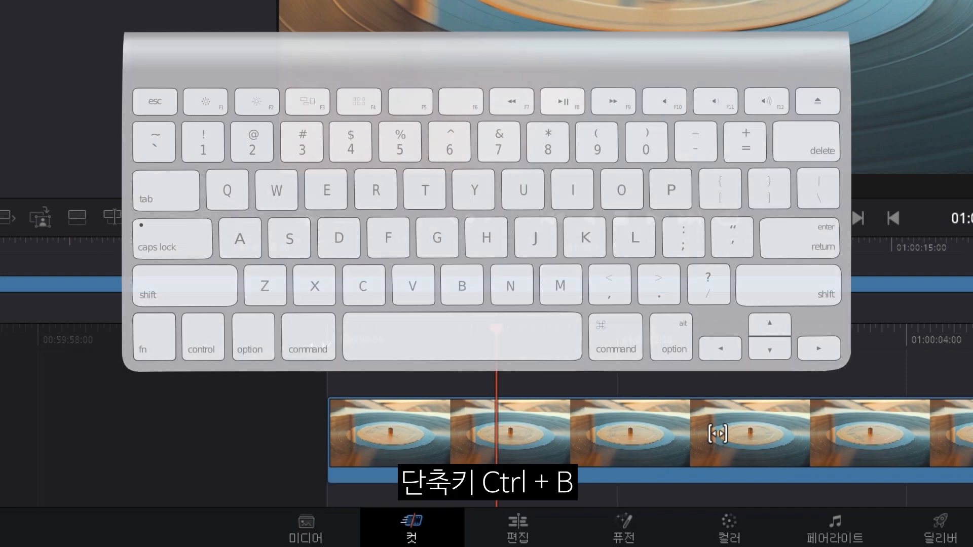
key(ctrl+b)
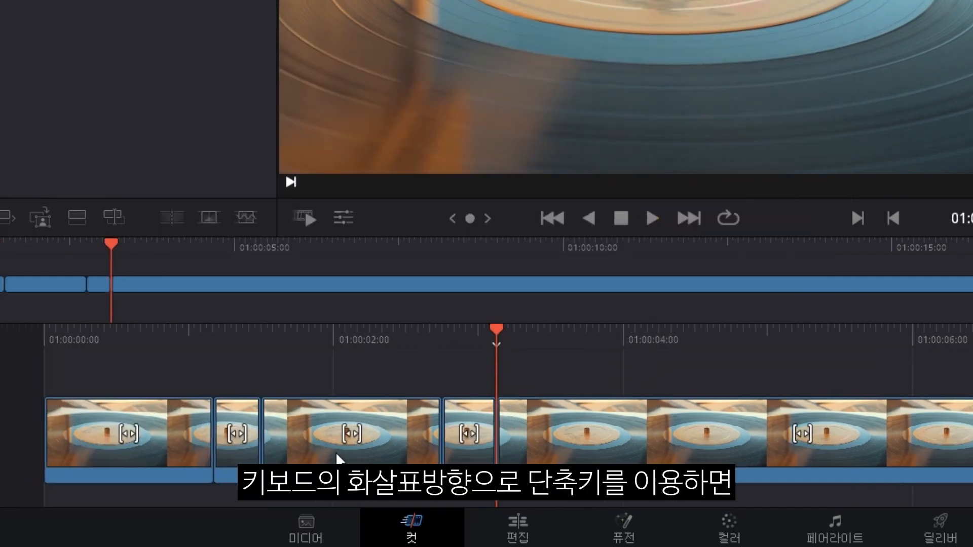
key(Right)
key(Right)
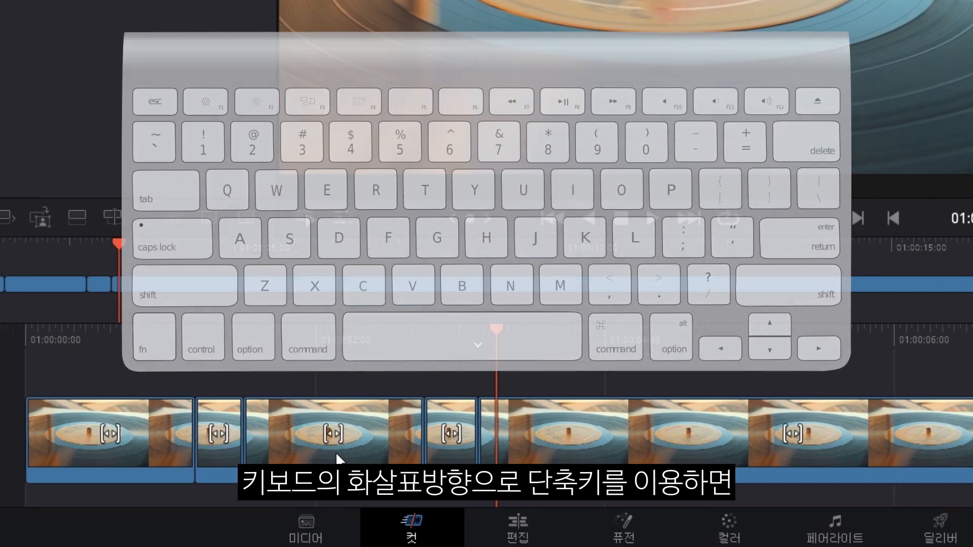
key(Left)
key(Left)
key(Left)
key(Right)
key(Left)
key(Right)
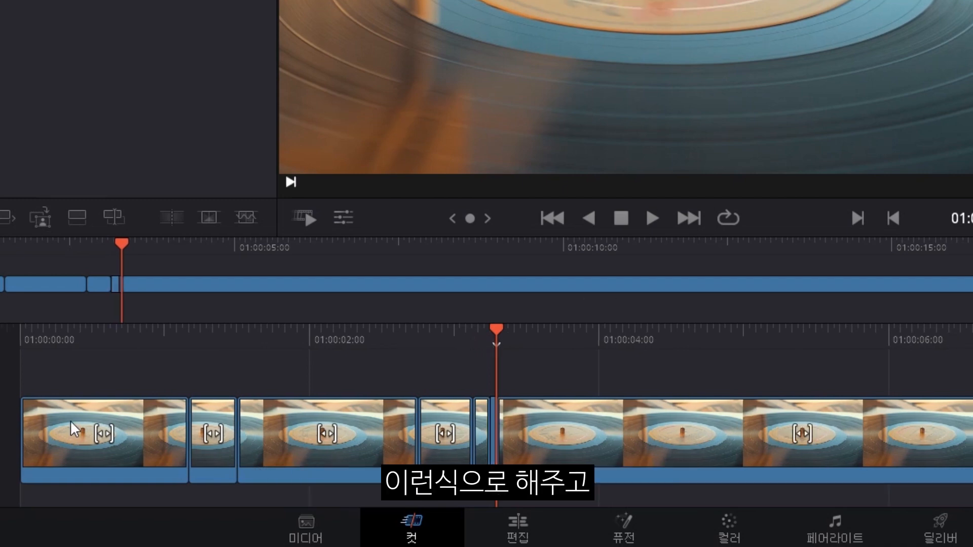
Delete three short pieces of the vinyl clip so the remaining cuts close up.
click(96, 431)
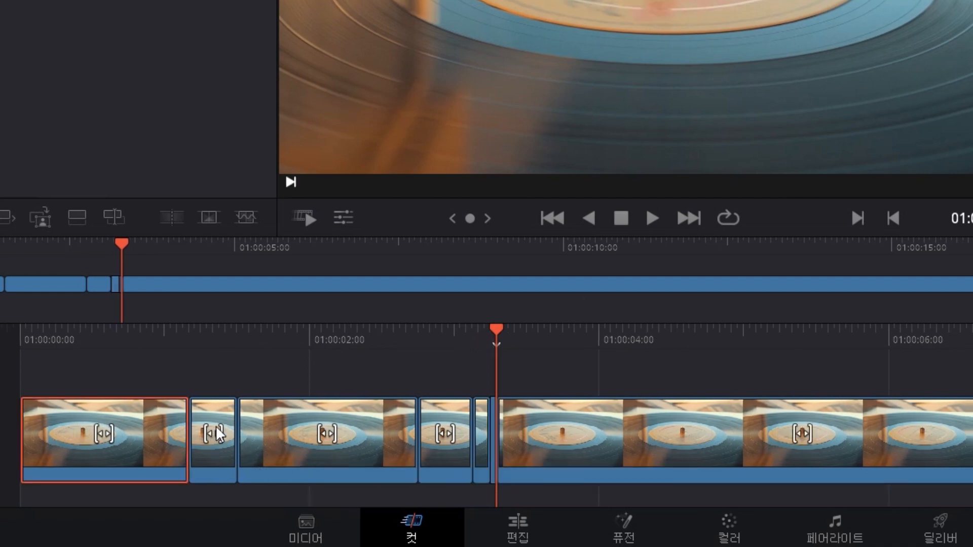
click(219, 440)
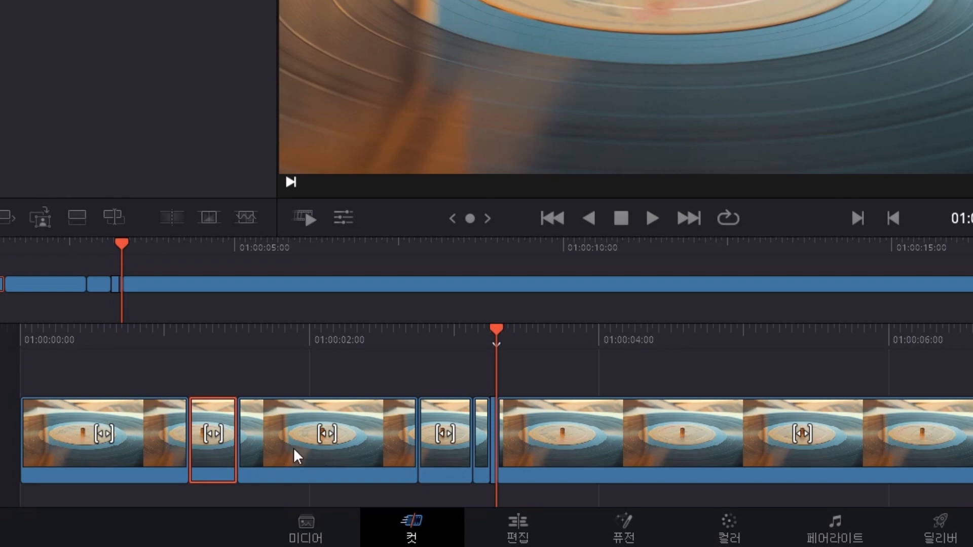
key(BackSpace)
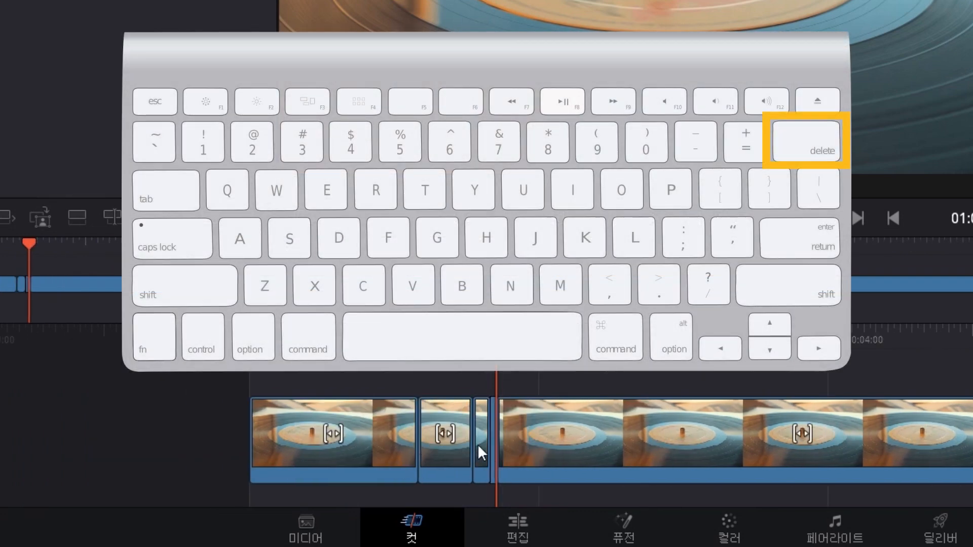
click(485, 443)
key(BackSpace)
click(465, 449)
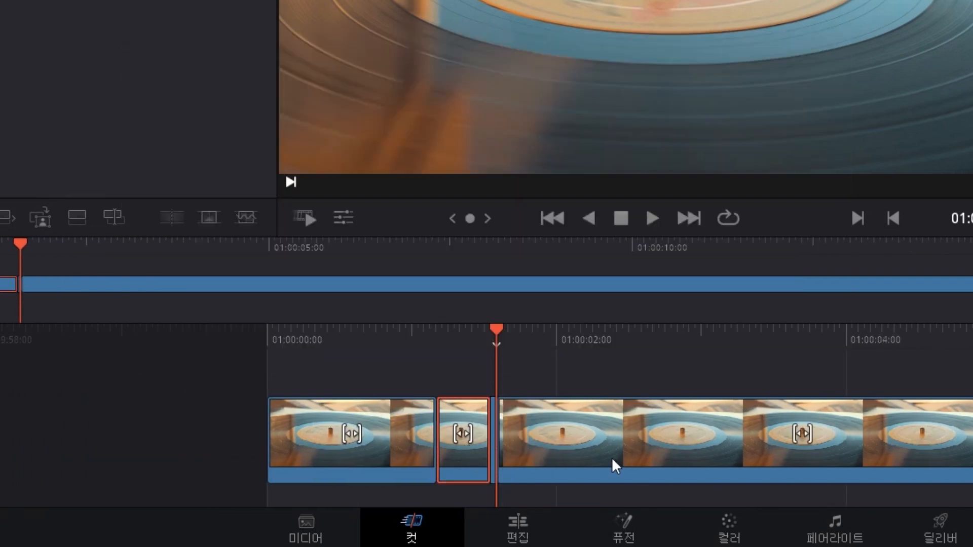
key(BackSpace)
Play the trimmed intro and split the clip again at the next cut point.
key(space)
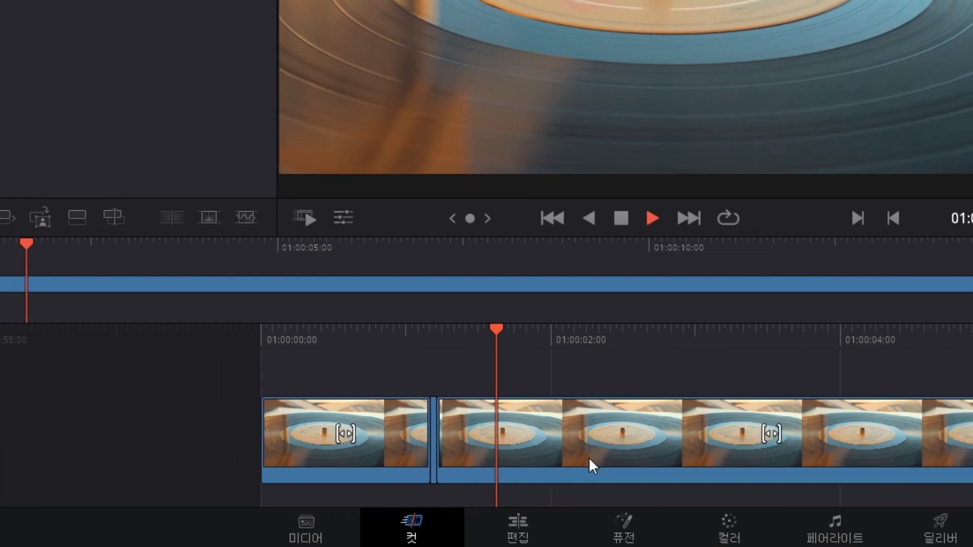
key(space)
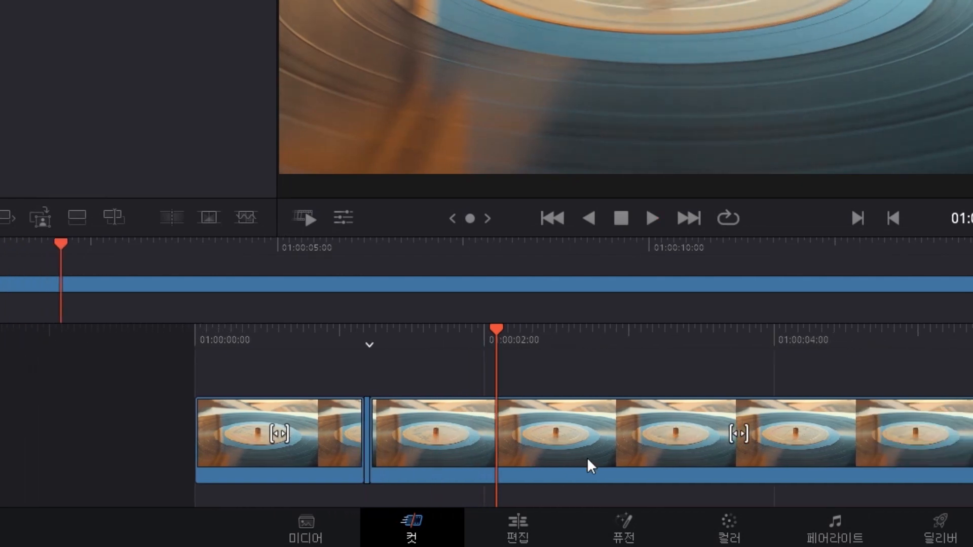
key(ctrl+b)
key(space)
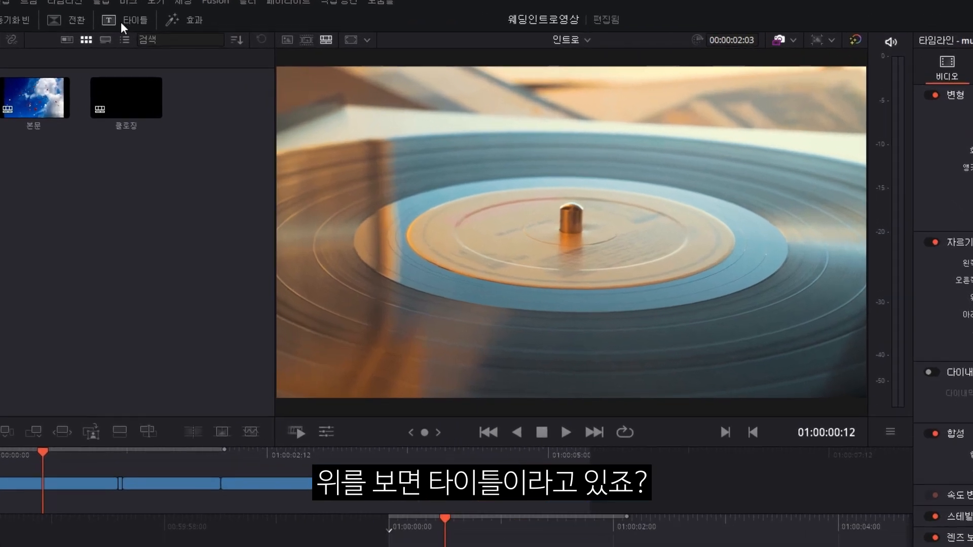
Place a Text+ title from Titles on the track above the vinyl clip at 01:00:00:00.
click(169, 33)
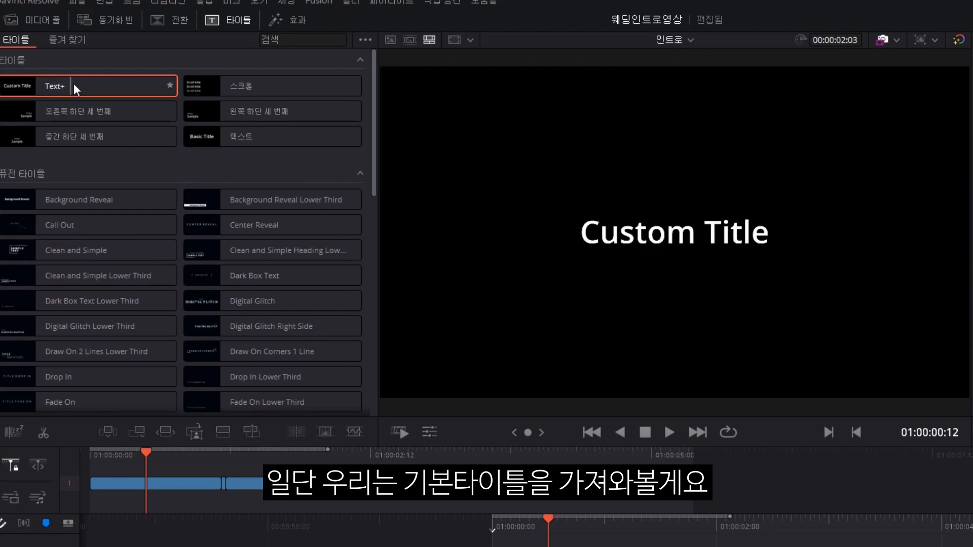
drag(74, 84, 509, 541)
mouse_move(324, 375)
mouse_down()
mouse_move(300, 374)
mouse_move(309, 377)
mouse_up()
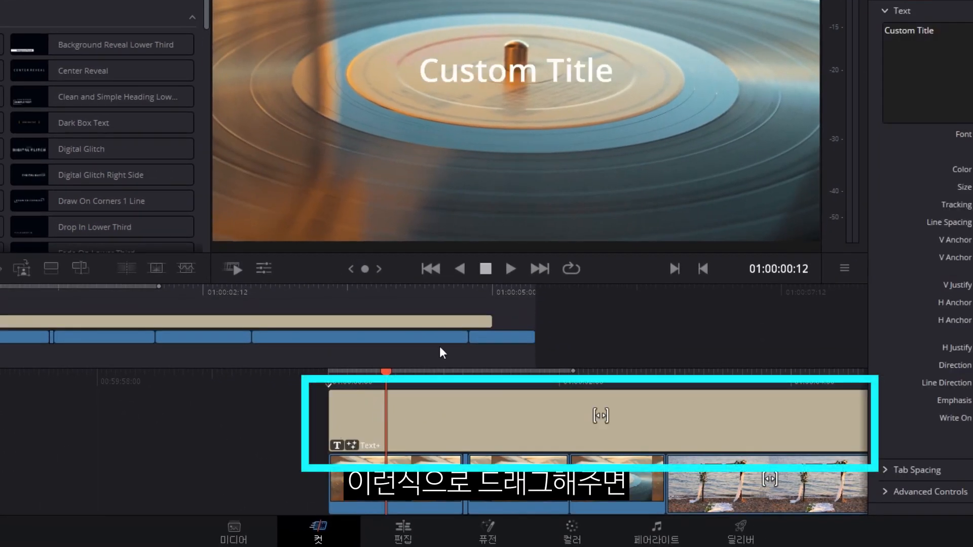
drag(386, 376, 444, 376)
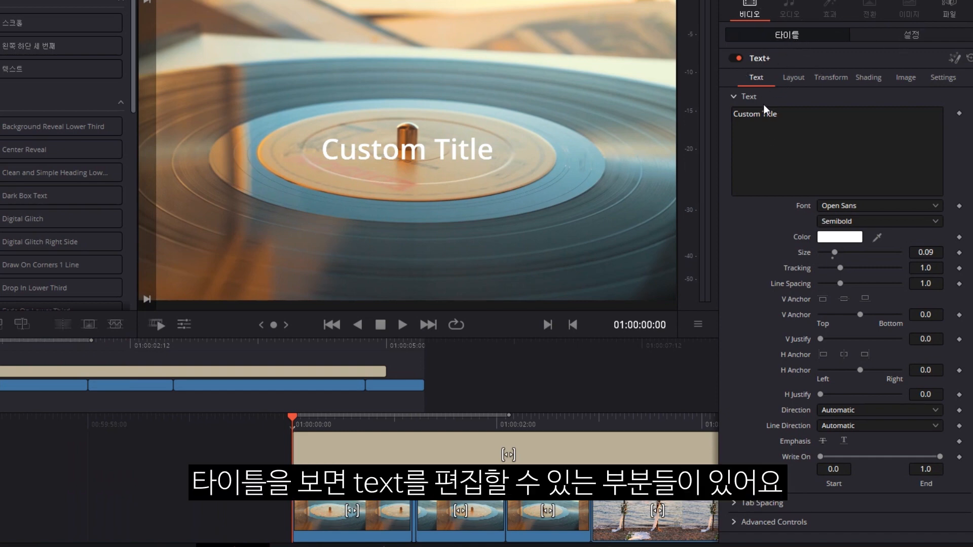
Replace the title text 'Custom Title' with 'Wedding Day' in the Inspector.
triple_click(790, 119)
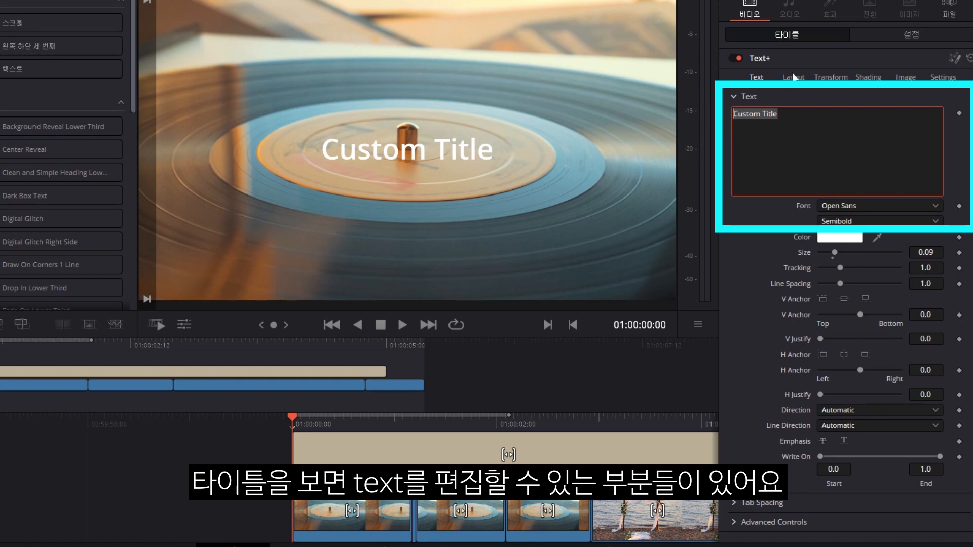
key(BackSpace)
text(D)
key(BackSpace)
text(Wedding Day)
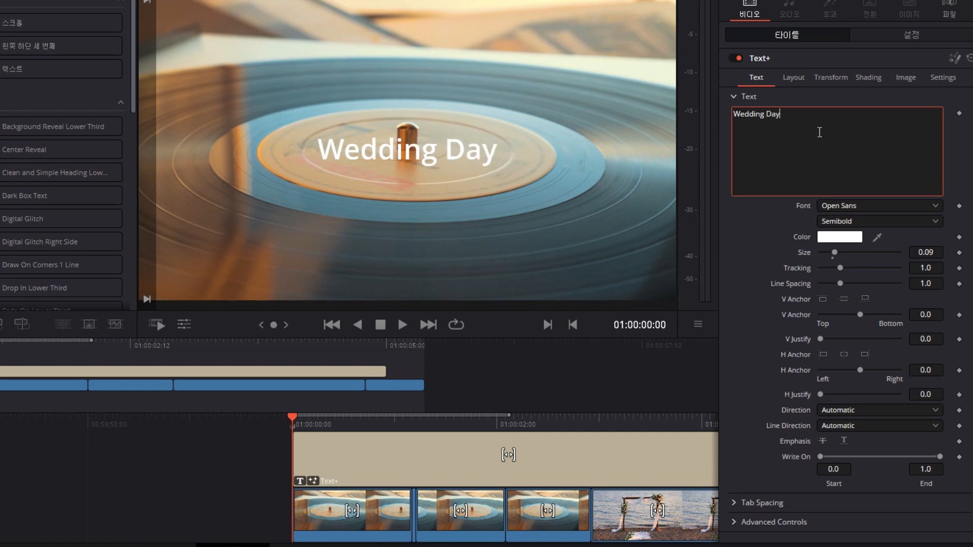
drag(791, 113, 716, 114)
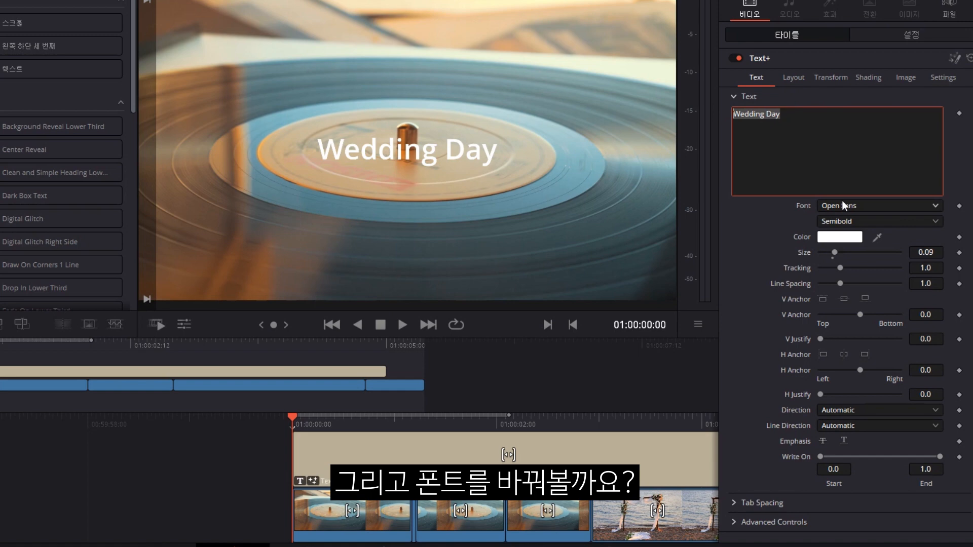
click(844, 205)
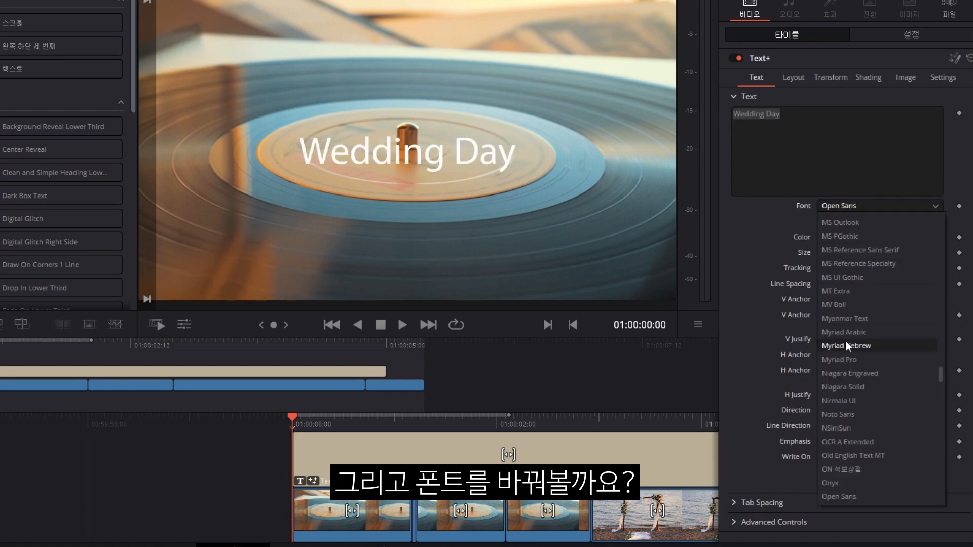
Set the Wedding Day title's font to Cafe24 Lovingu and its colour to light pink #ffcdf0.
scroll(844, 232, up, 10)
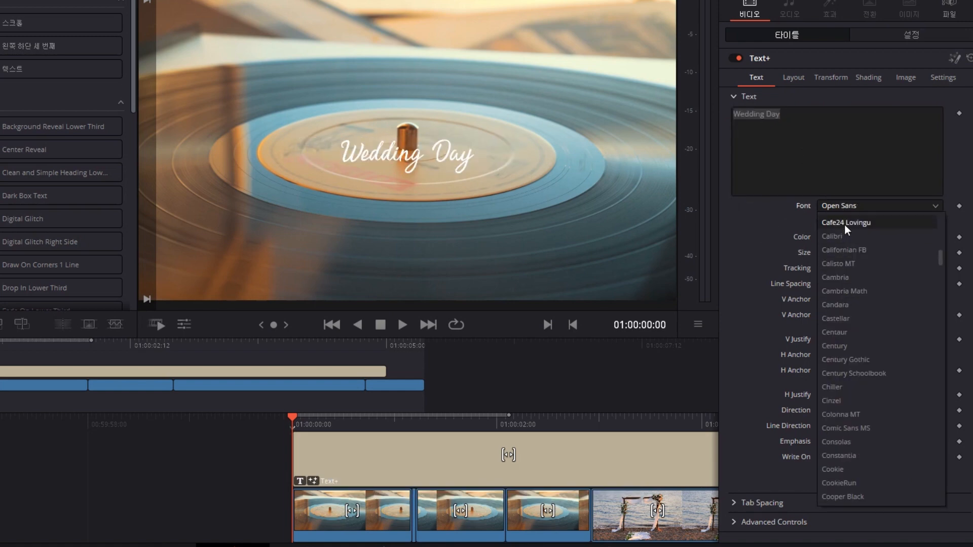
click(845, 224)
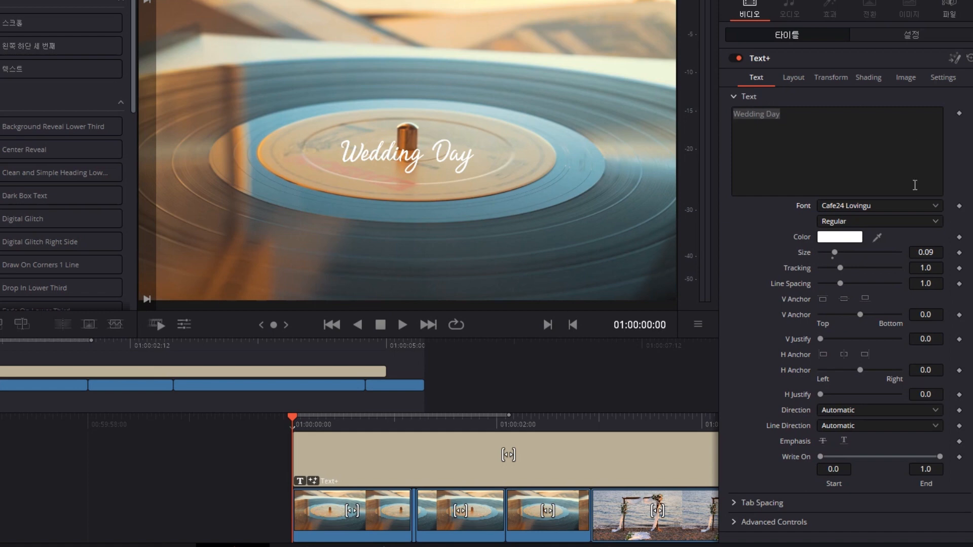
click(847, 224)
click(783, 236)
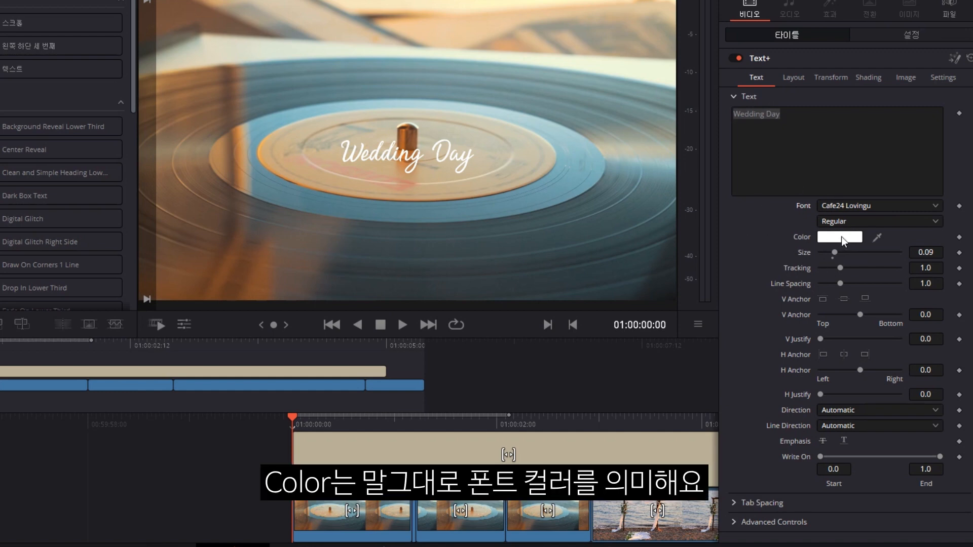
click(841, 241)
drag(393, 121, 736, 179)
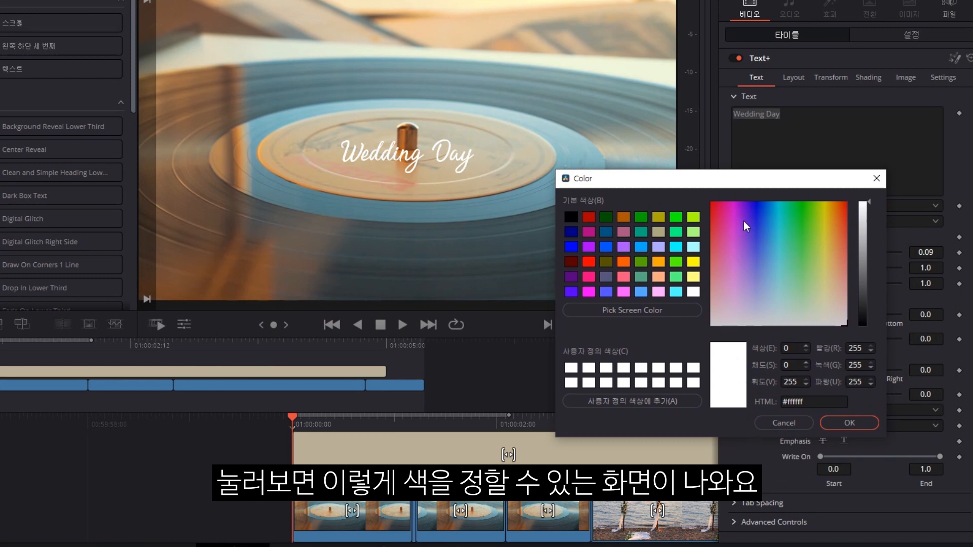
click(726, 301)
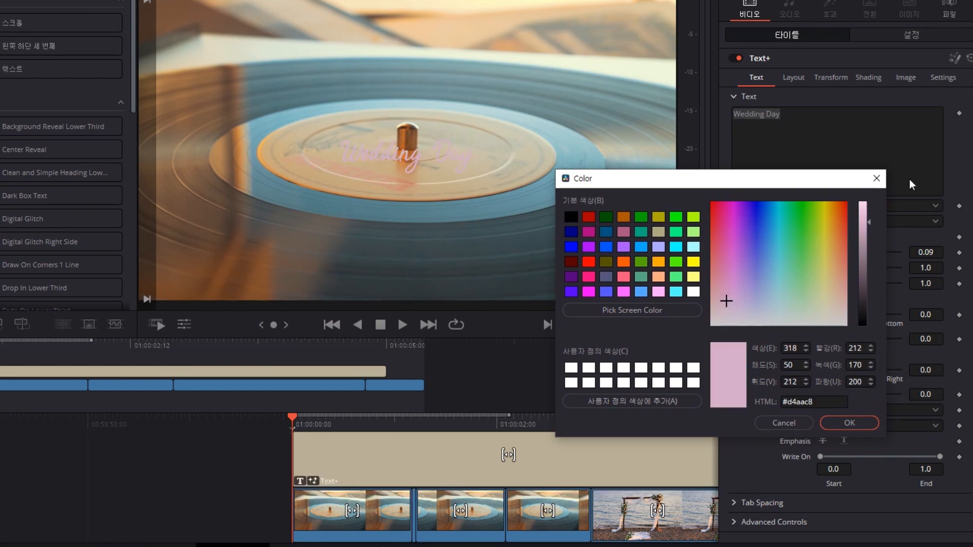
drag(872, 221, 868, 200)
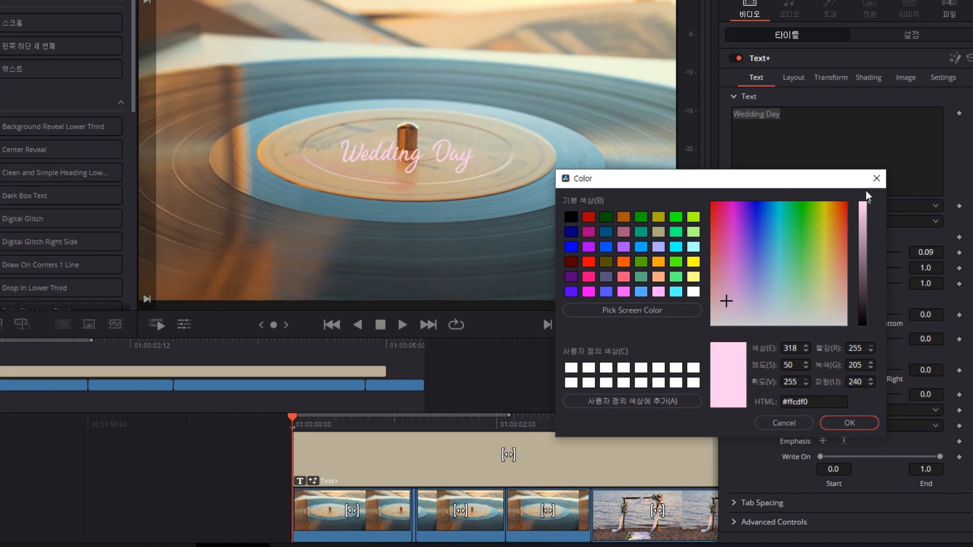
click(846, 425)
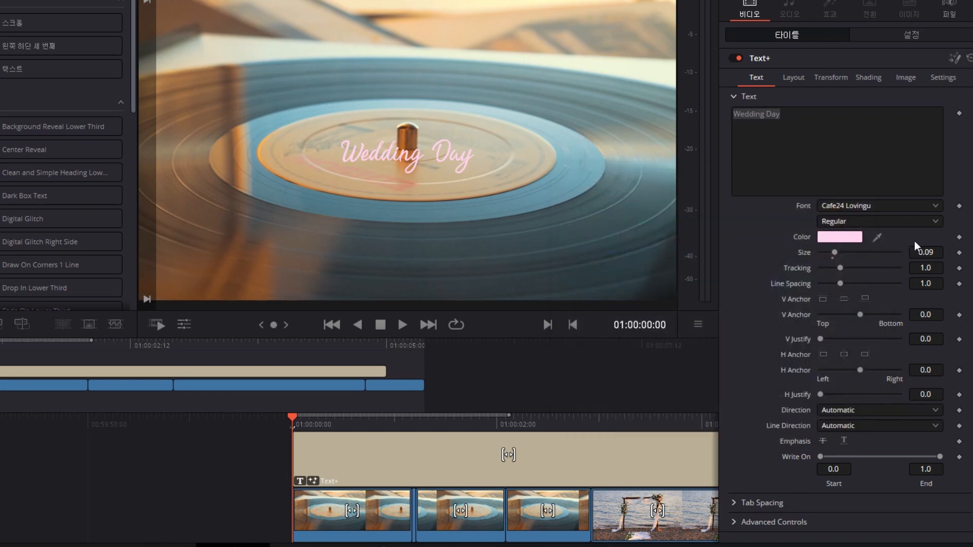
Set the title size to 0.1102 and tracking to 0.409, then play the intro.
click(834, 253)
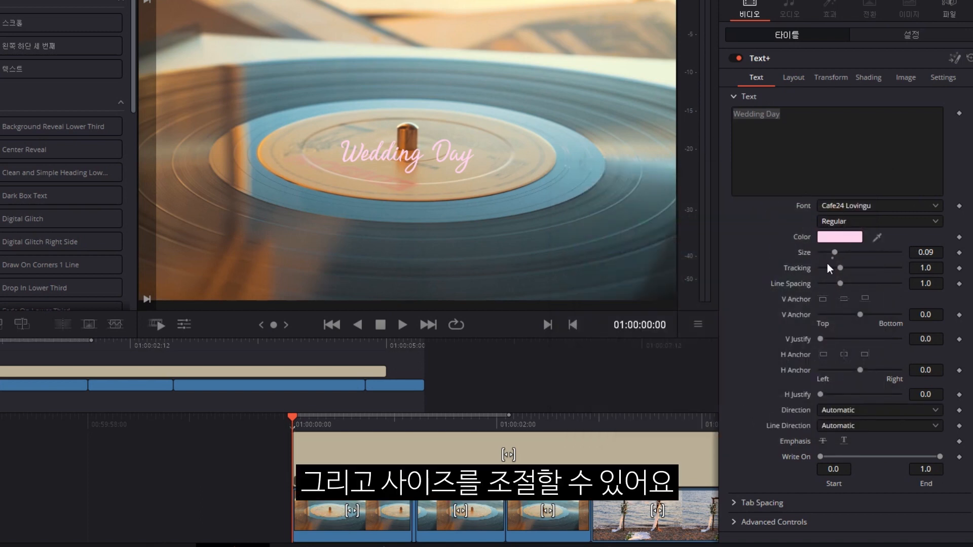
mouse_move(835, 252)
mouse_down()
mouse_move(868, 251)
mouse_move(826, 252)
mouse_move(838, 252)
mouse_up()
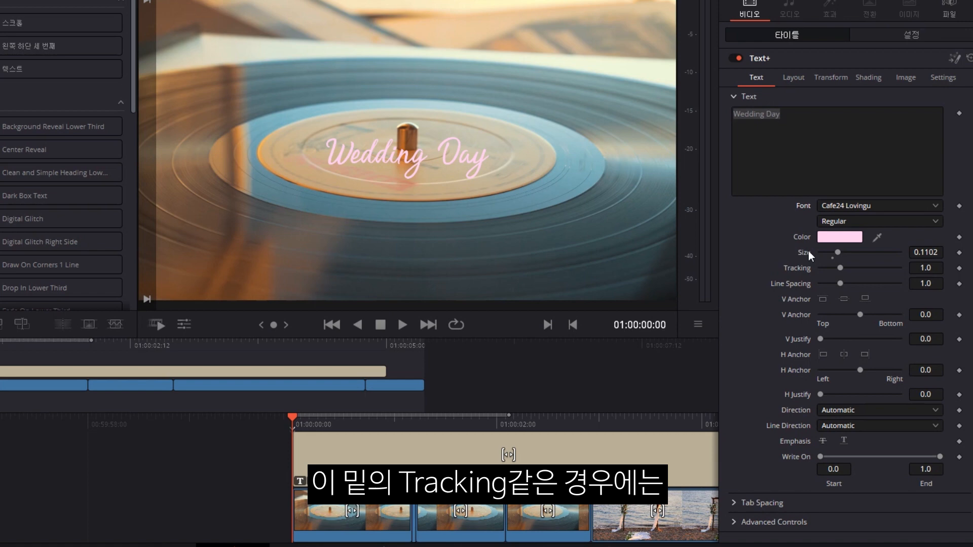
mouse_move(841, 269)
mouse_down()
mouse_move(816, 272)
mouse_move(828, 271)
mouse_up()
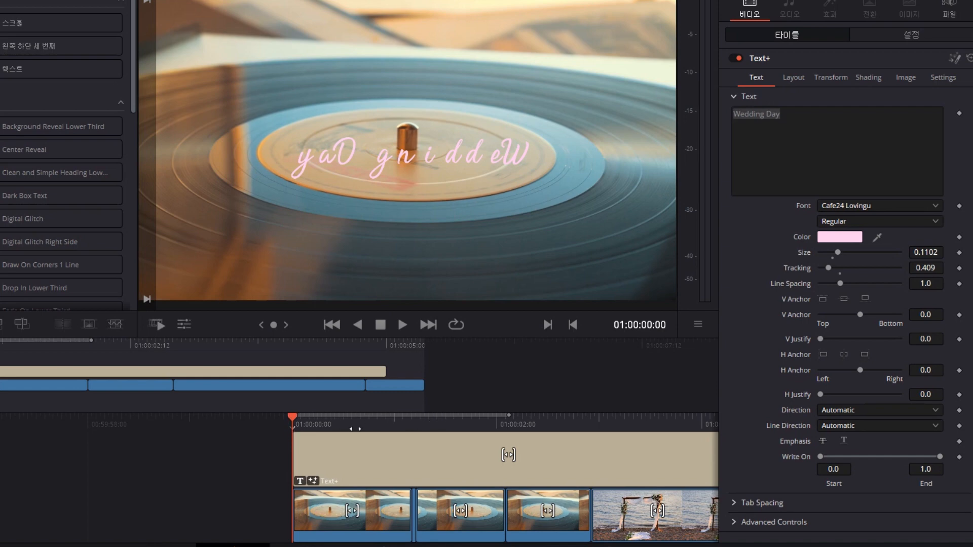
key(space)
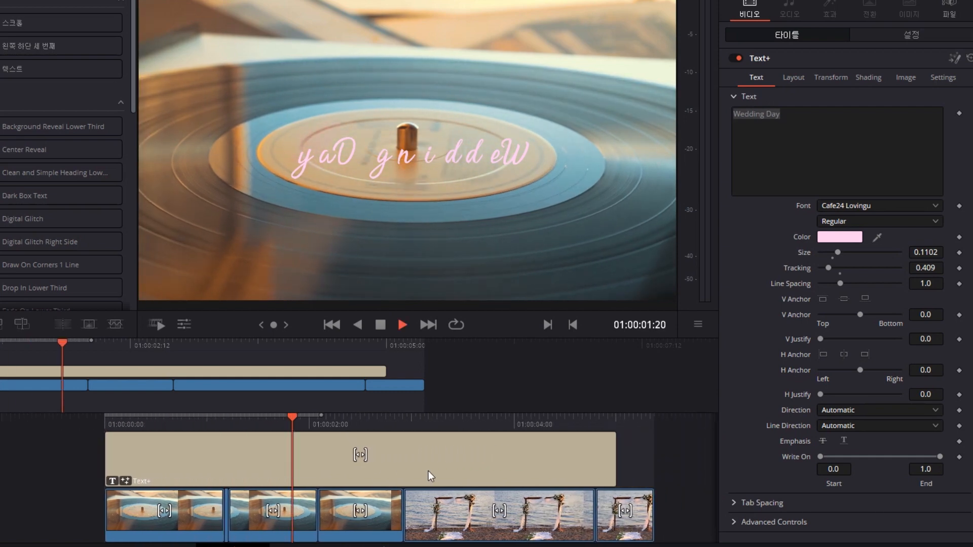
Split the Text+ title at the playhead, delete its second part, and replay from the start.
key(space)
key(Home)
key(space)
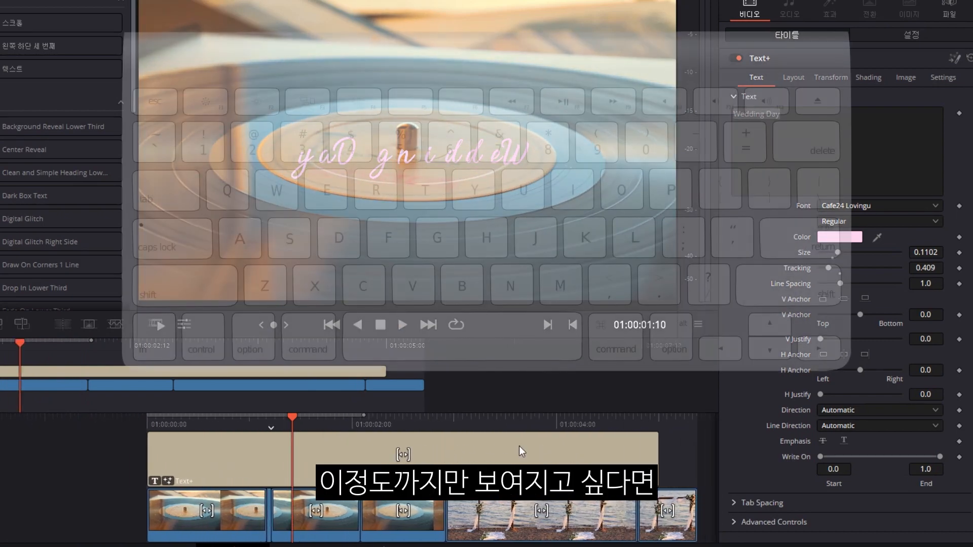
key(ctrl+b)
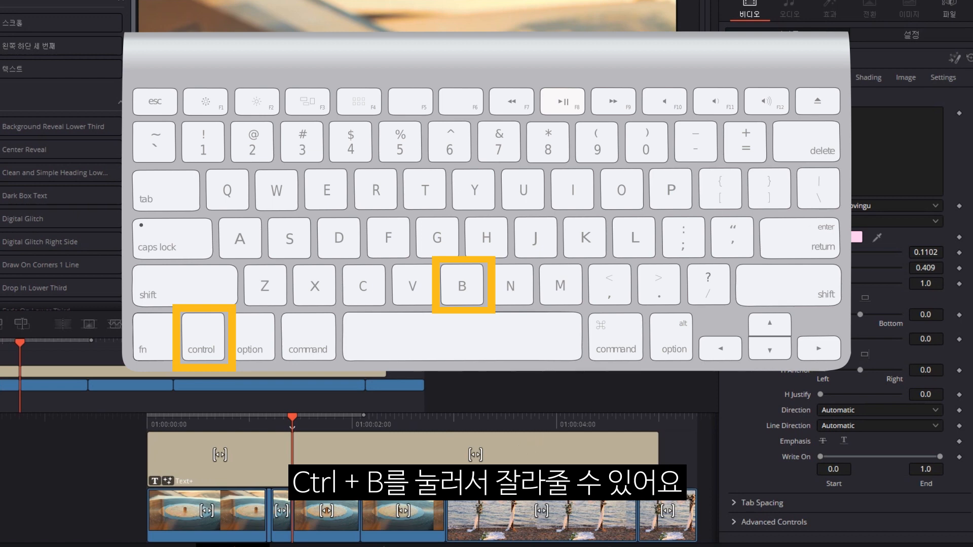
click(329, 444)
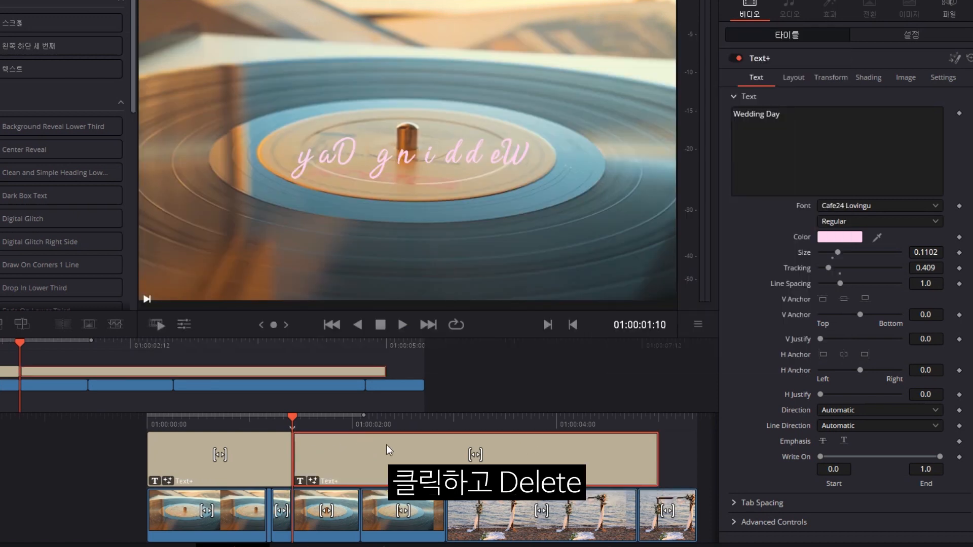
key(Delete)
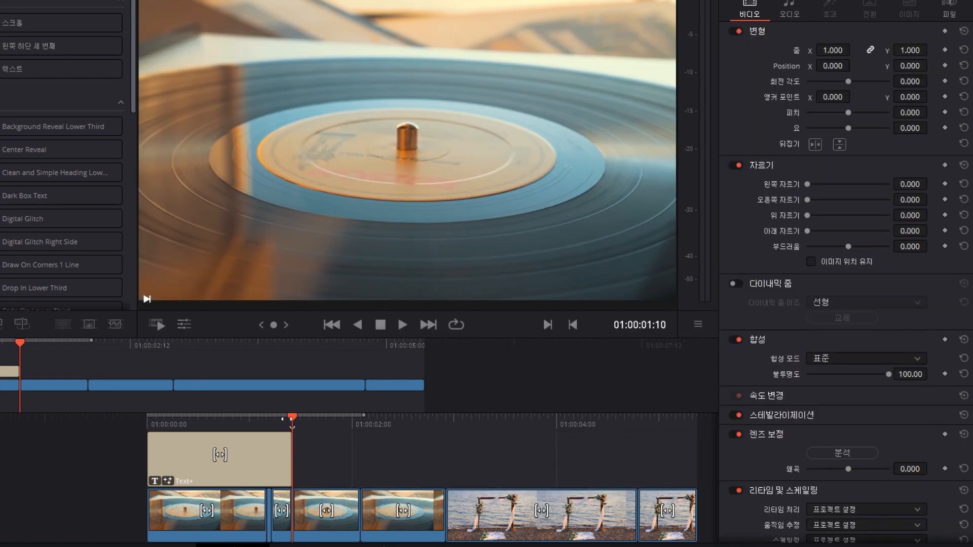
key(Home)
key(space)
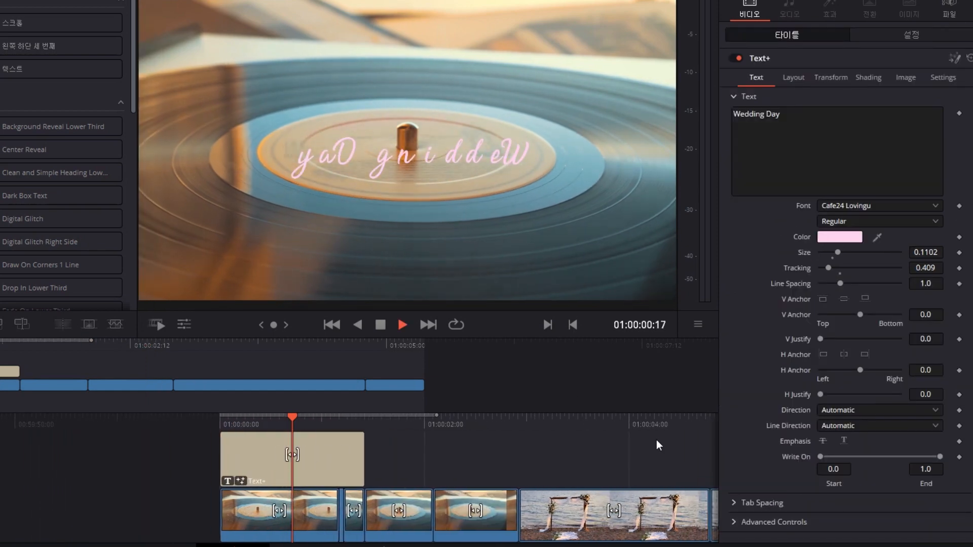
key(space)
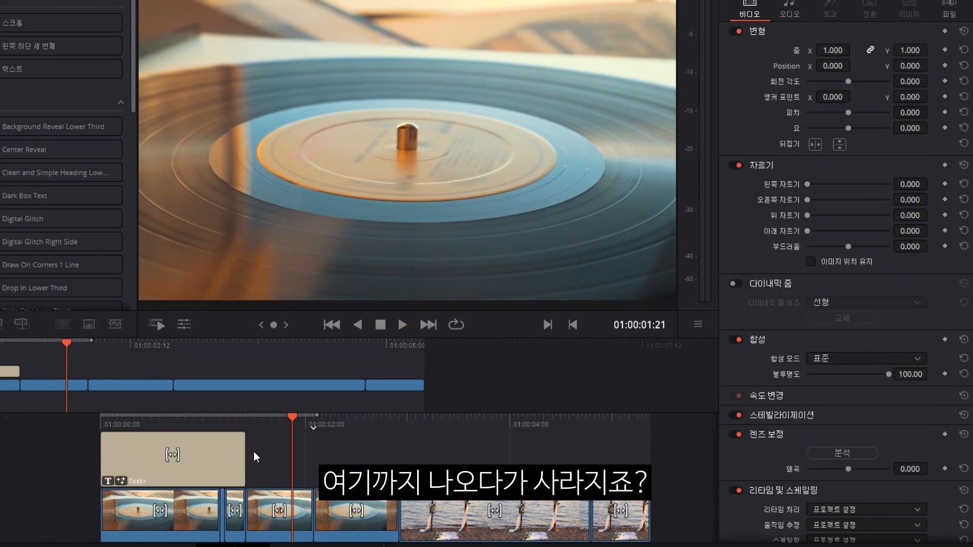
scroll(464, 439, down, 3)
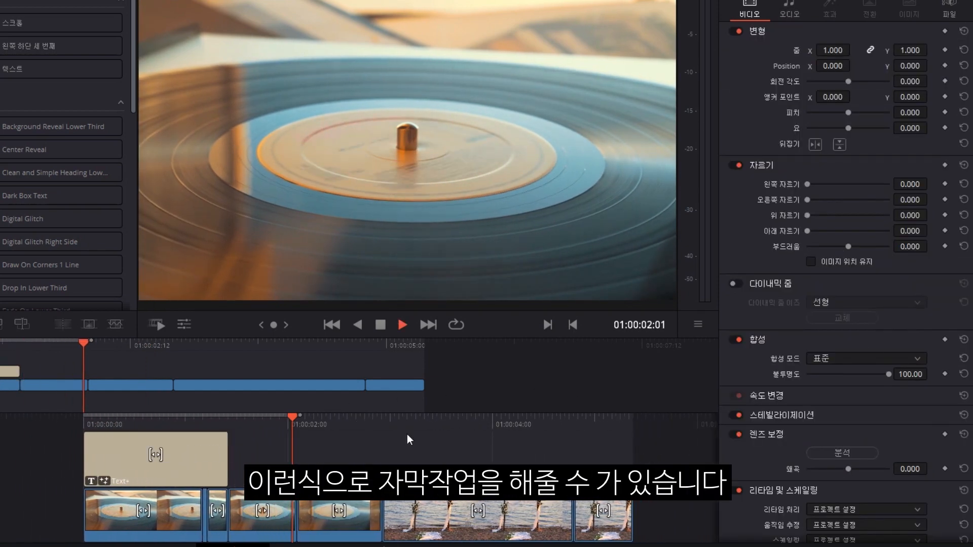
scroll(545, 451, down, 8)
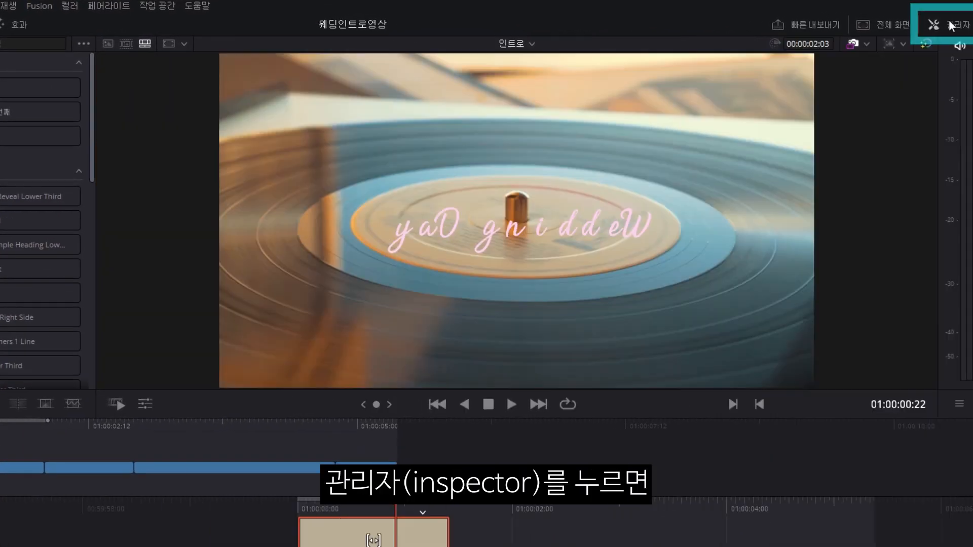
Show the Text+ clip's Settings in the Inspector and scrub to about 01:00:00:10.
click(942, 24)
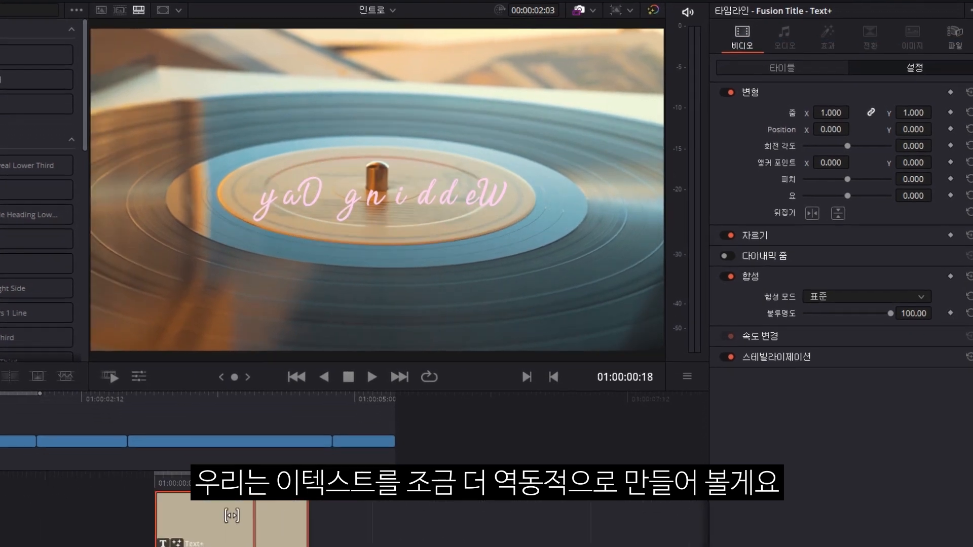
drag(522, 484, 368, 500)
drag(321, 418, 274, 418)
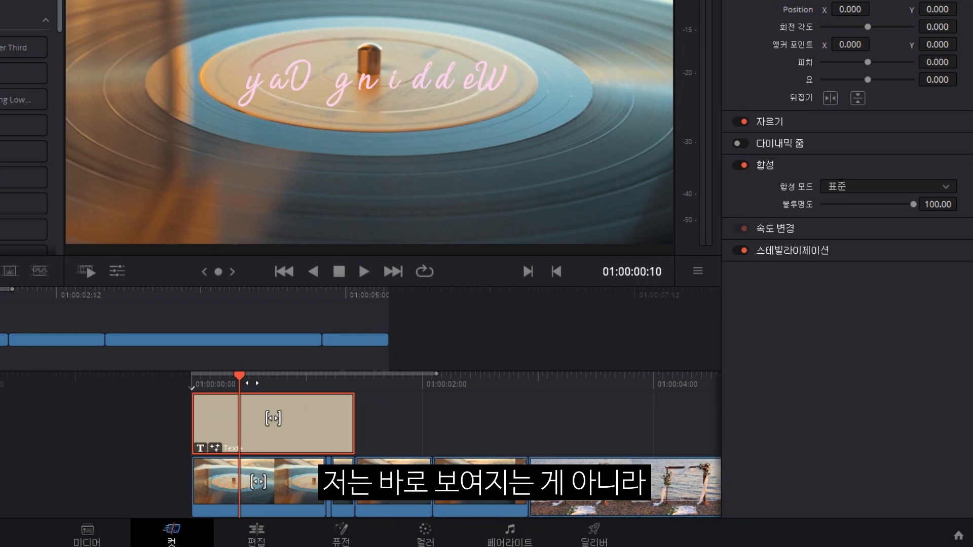
drag(245, 379, 373, 383)
key(space)
key(space)
drag(307, 387, 531, 390)
key(space)
key(space)
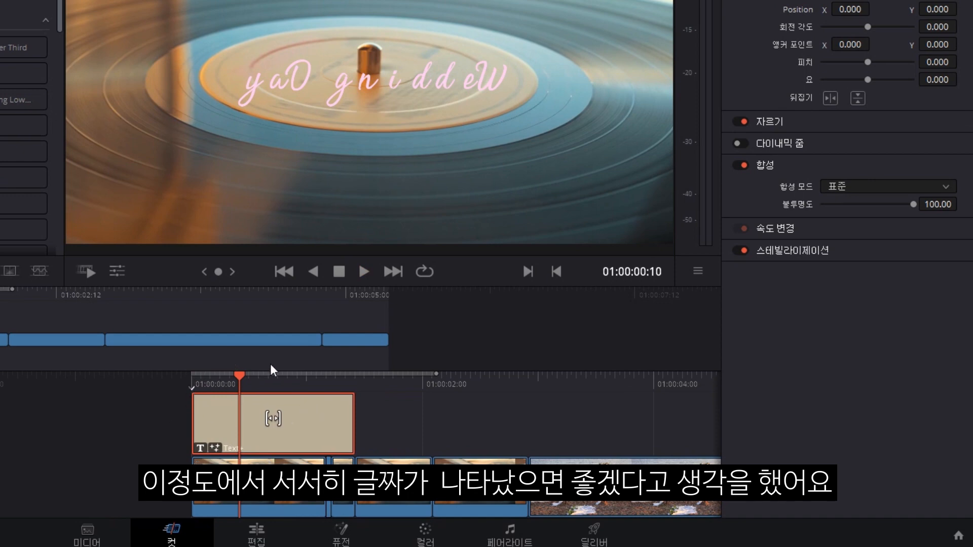
click(268, 91)
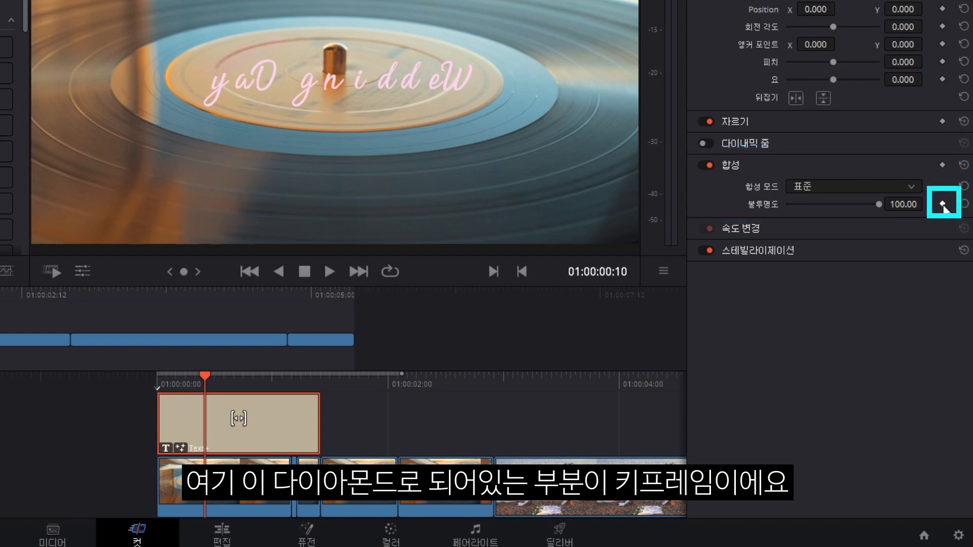
Keyframe the title's opacity at 100 at 00:10 and at 0 at the clip start.
click(943, 204)
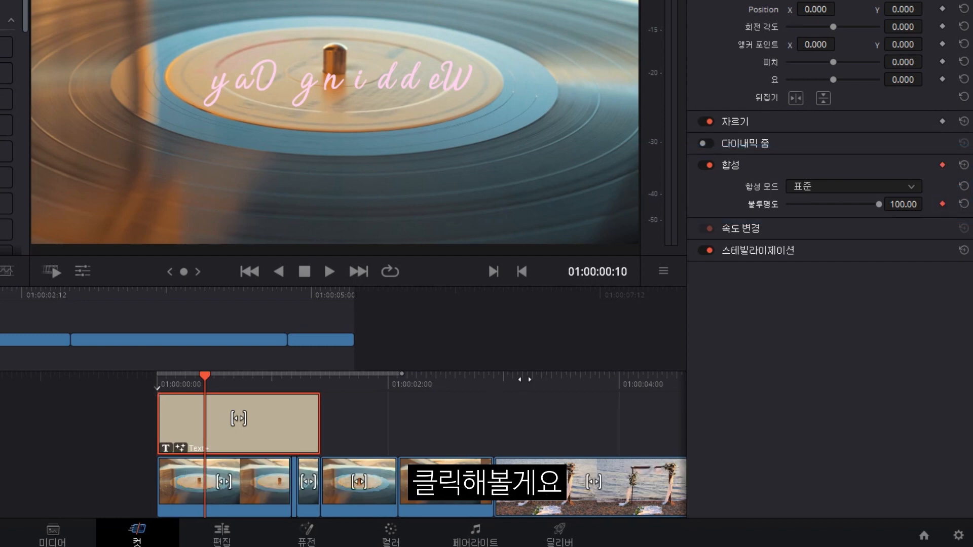
drag(227, 378, 275, 377)
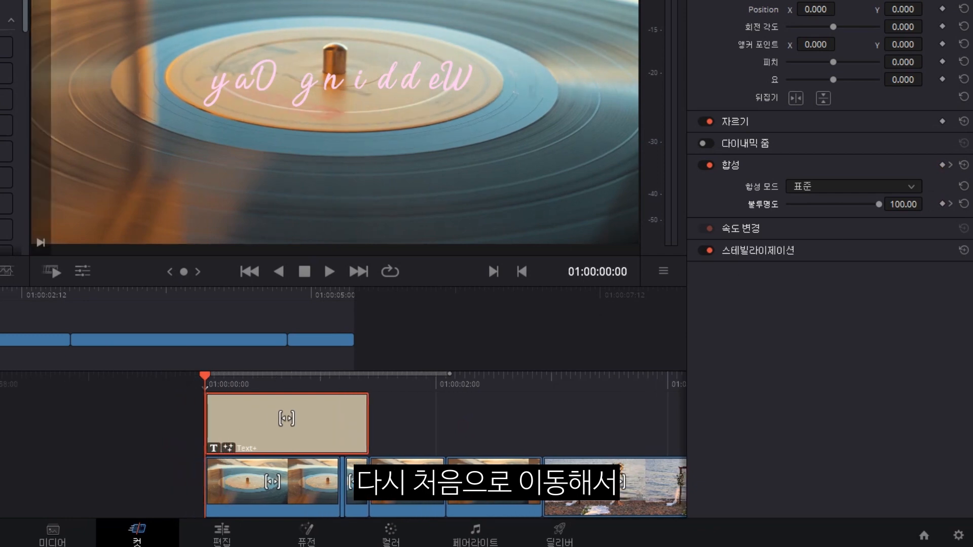
click(943, 204)
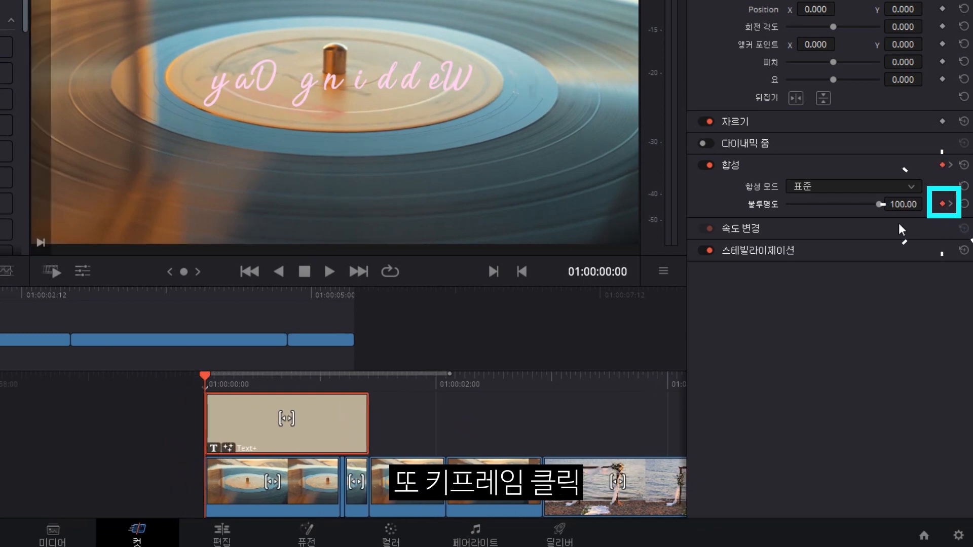
click(903, 204)
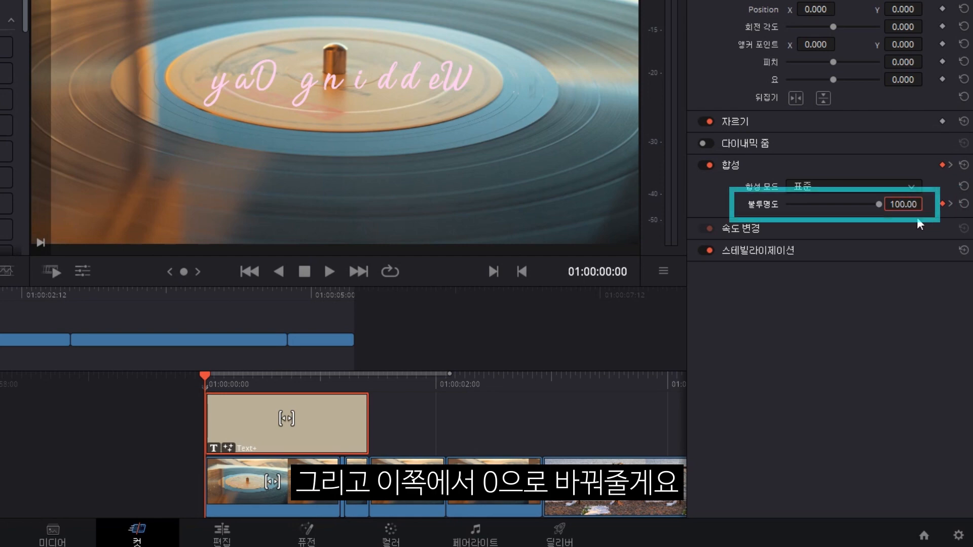
drag(873, 212, 787, 205)
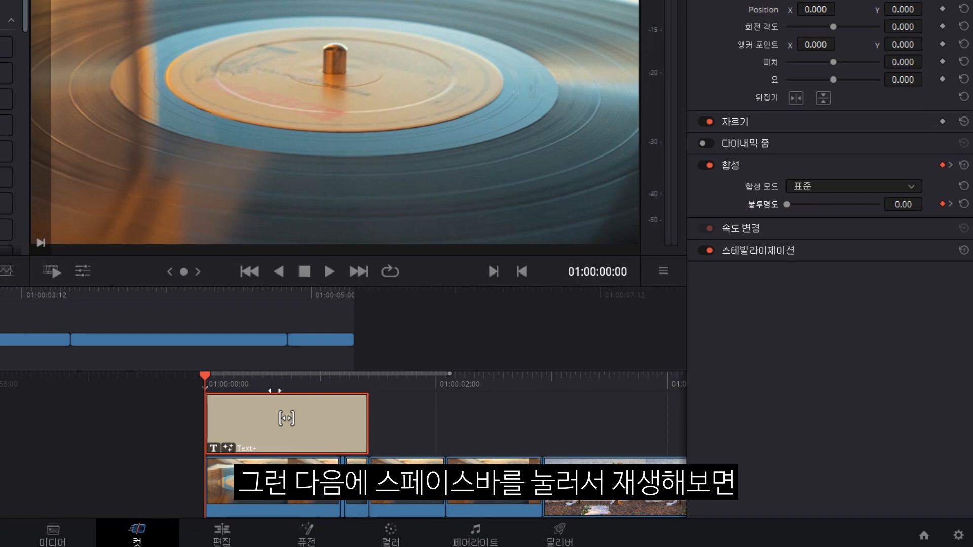
Play the timeline from the start several times to preview the title's fade-in.
key(space)
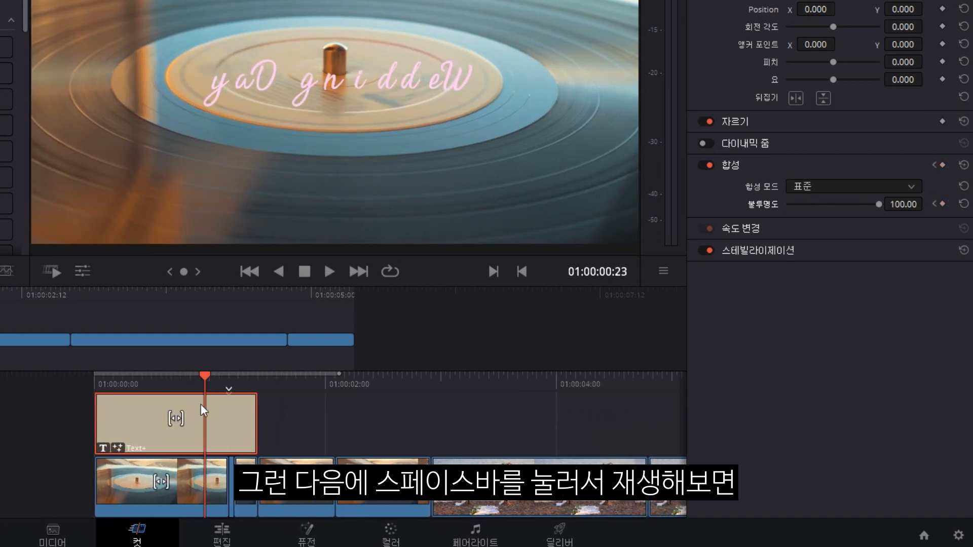
drag(265, 380, 491, 393)
key(space)
key(space)
drag(212, 379, 478, 386)
key(space)
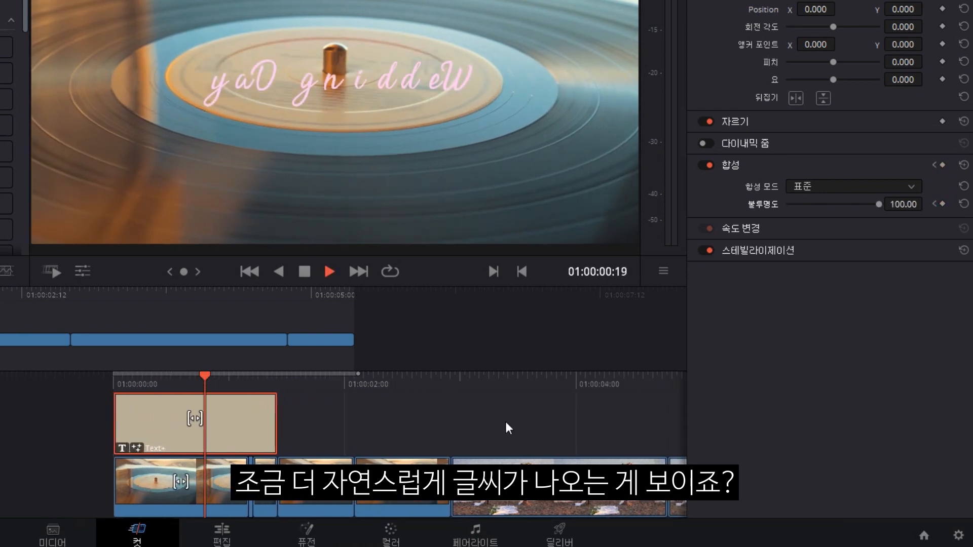
key(space)
key(space)
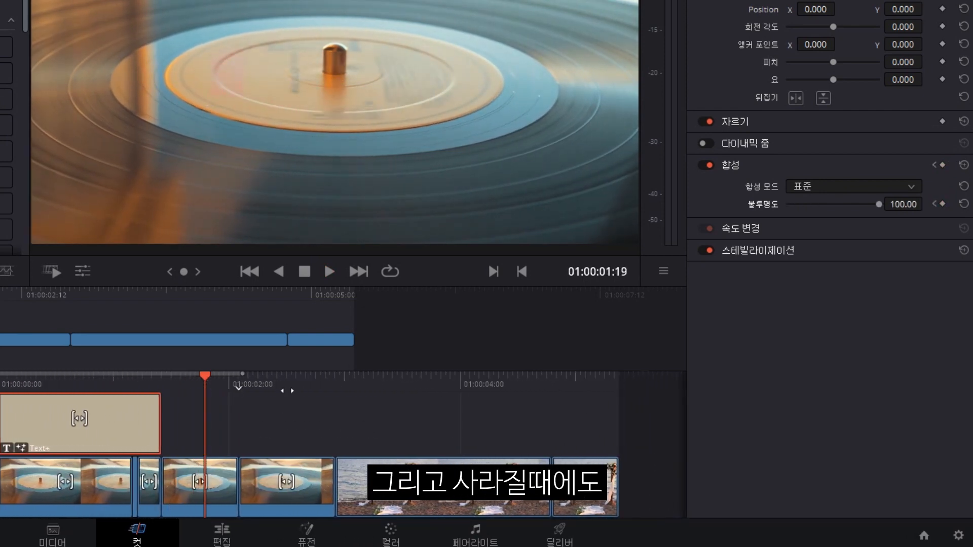
drag(287, 390, 512, 395)
key(space)
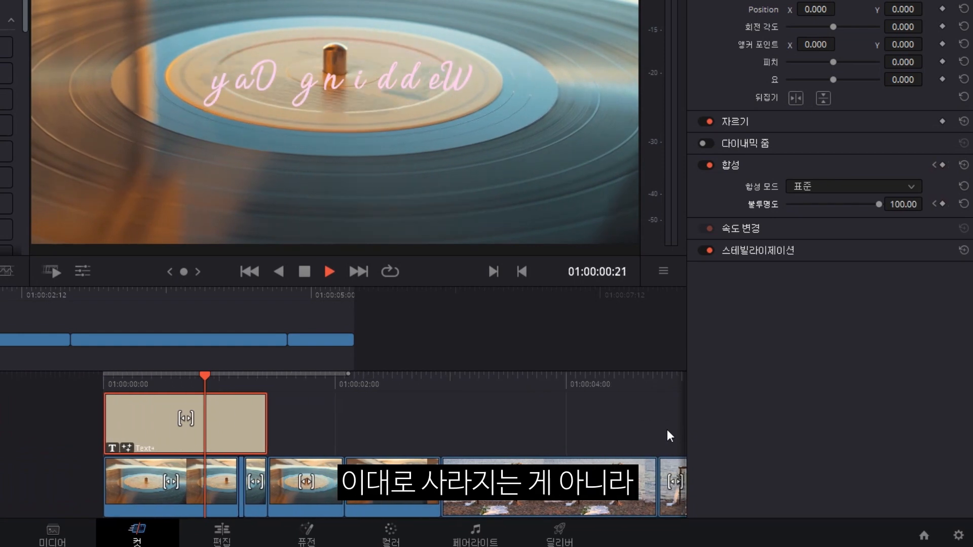
key(space)
key(space)
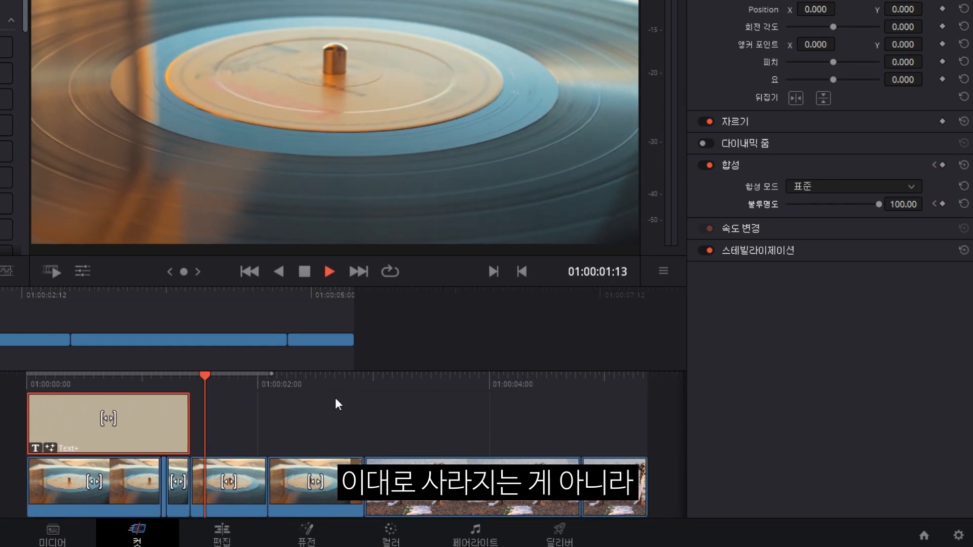
key(space)
drag(307, 405, 667, 408)
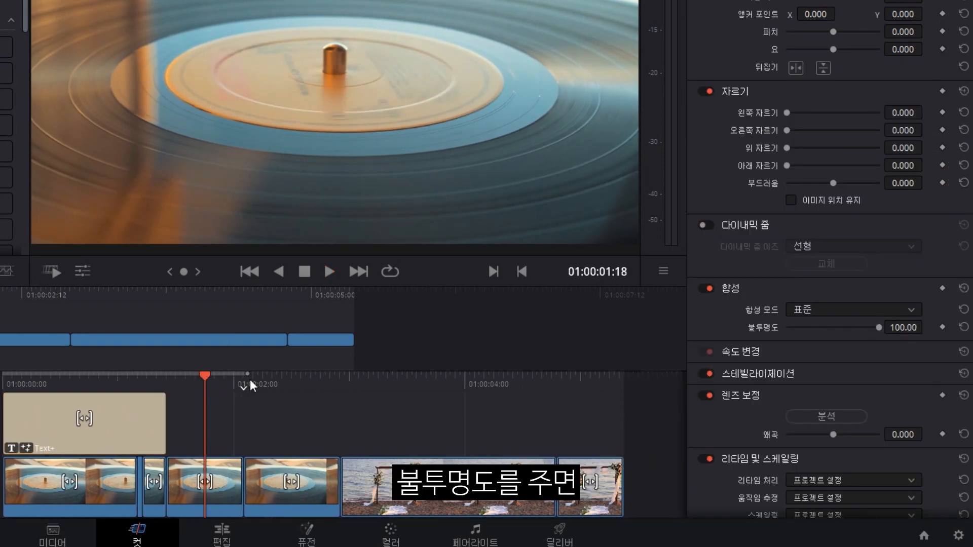
drag(251, 380, 480, 413)
key(space)
key(space)
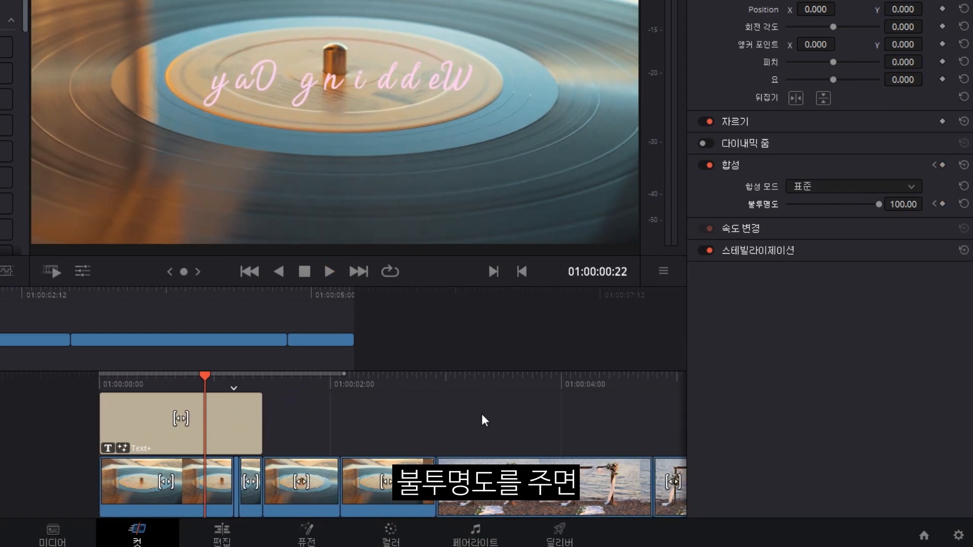
Keyframe the fade-out start, drop opacity to 0 at 01:00:01:05, and preview the full fade.
click(942, 205)
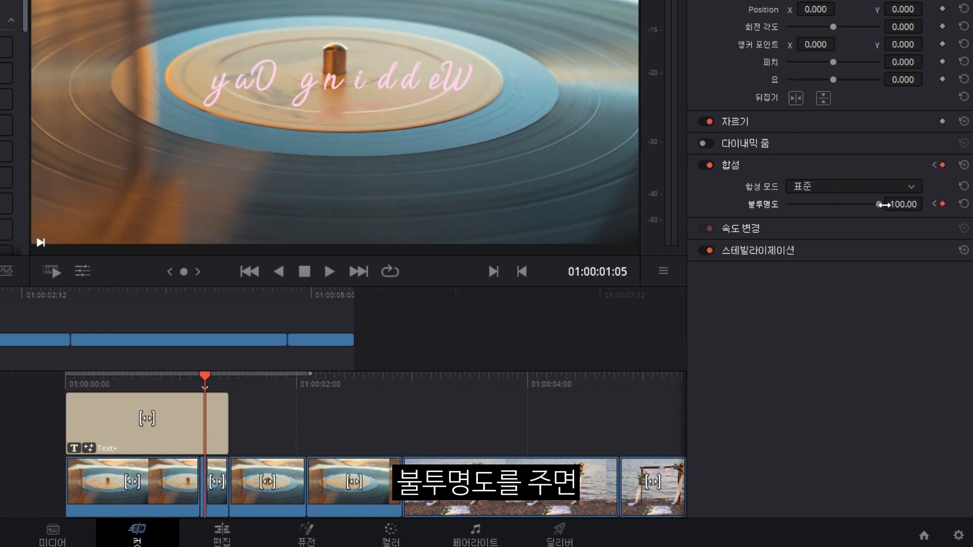
drag(878, 204, 551, 208)
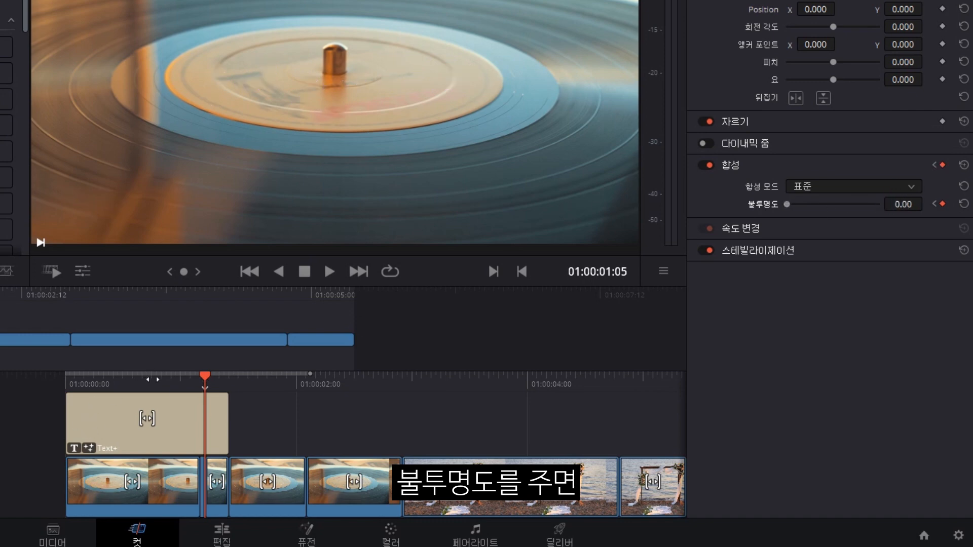
key(Home)
key(space)
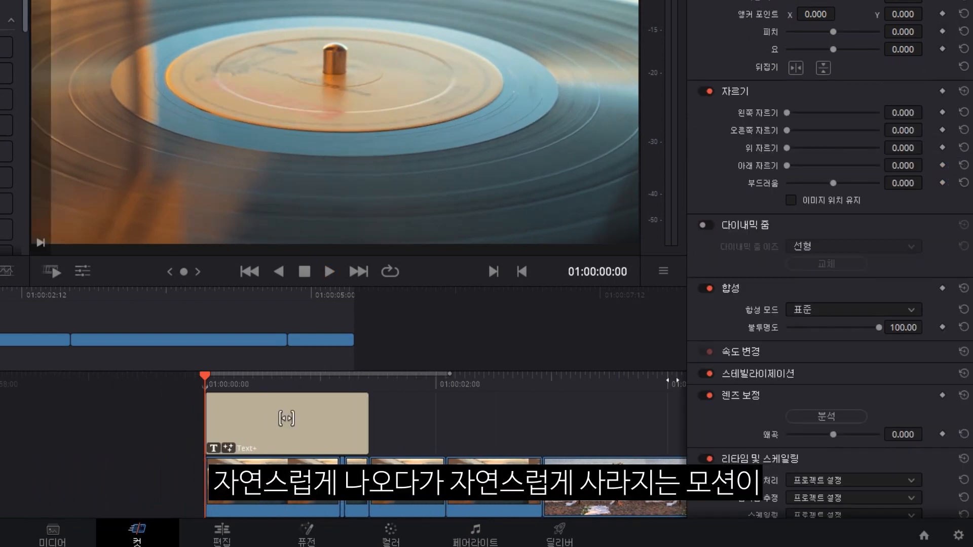
key(space)
key(space)
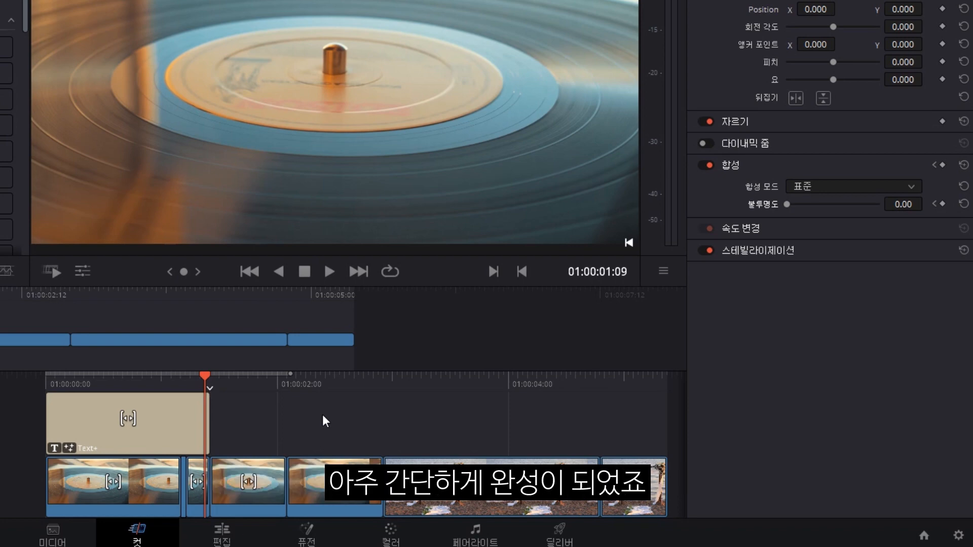
key(Home)
key(space)
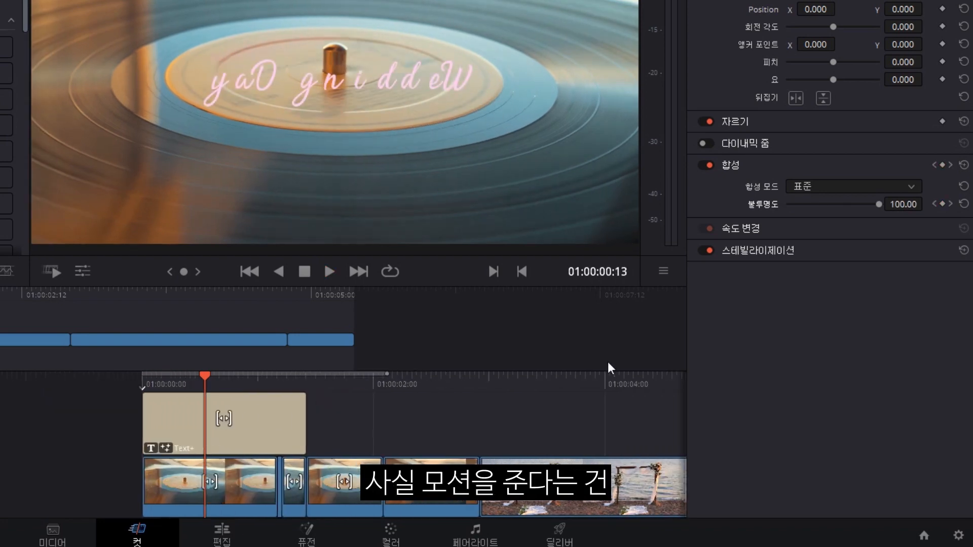
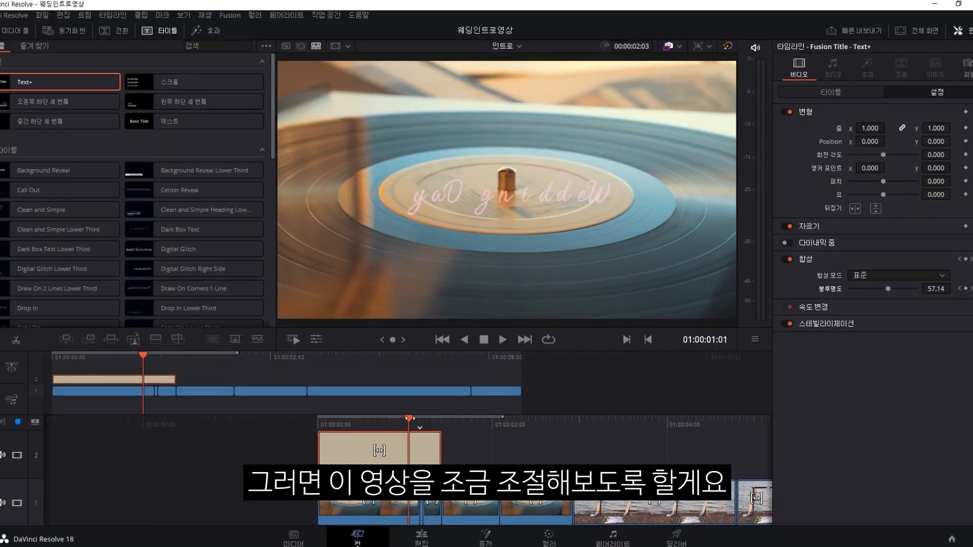
Keyframe the beach arch clip's Zoom at 1.000, raise it to 1.24, and preview the zoom-in.
click(477, 433)
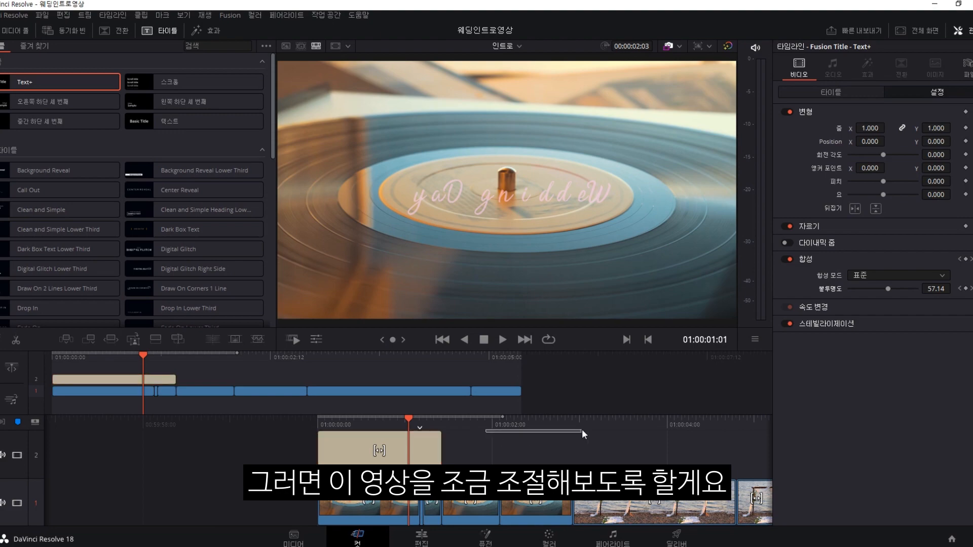
key(space)
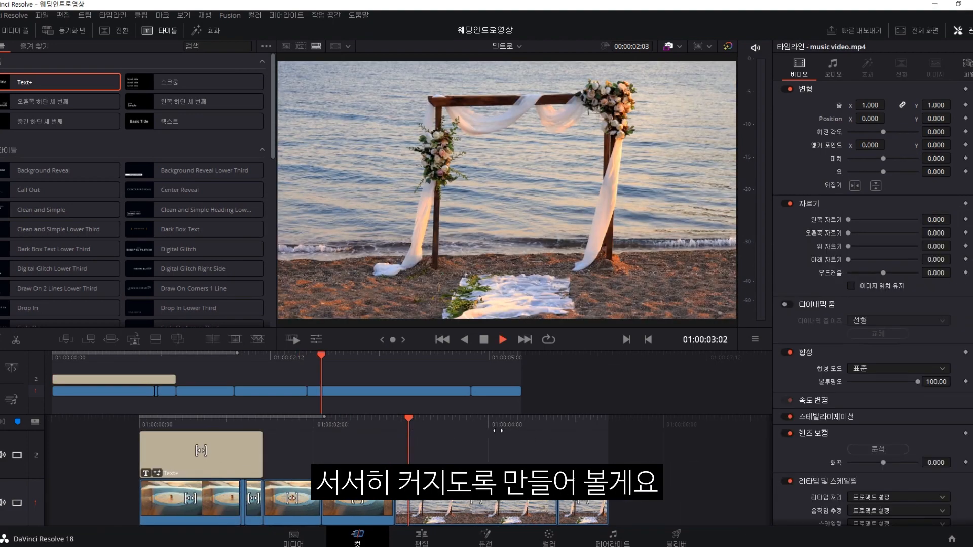
key(space)
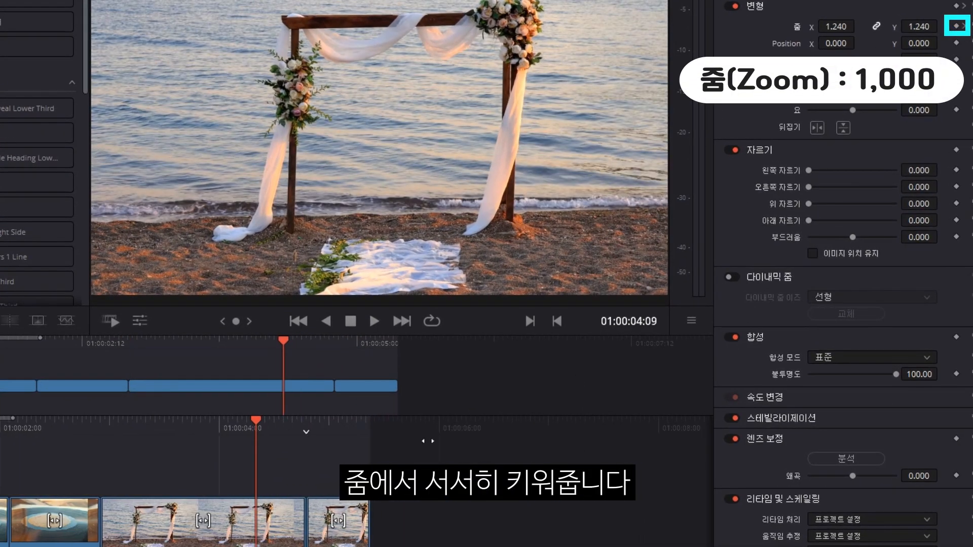
click(956, 26)
drag(837, 26, 861, 26)
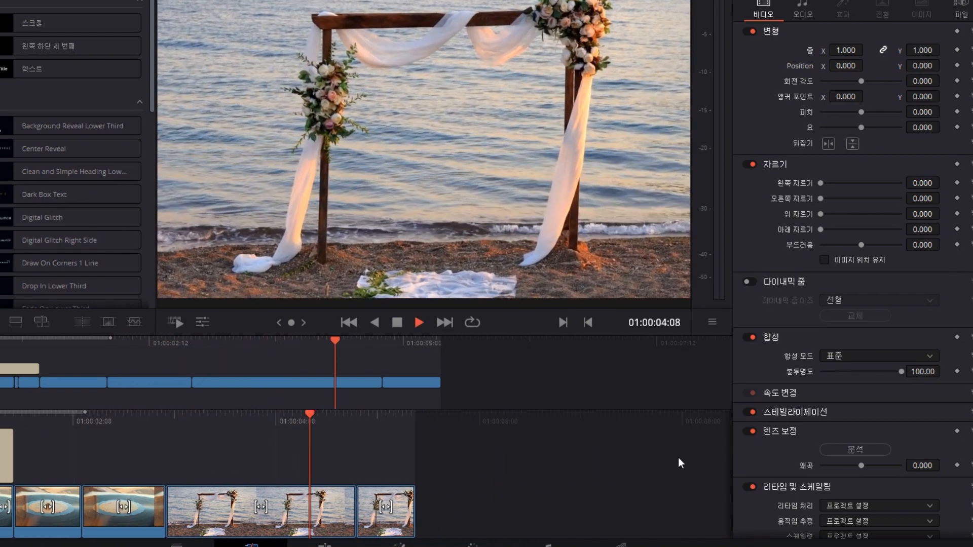
key(space)
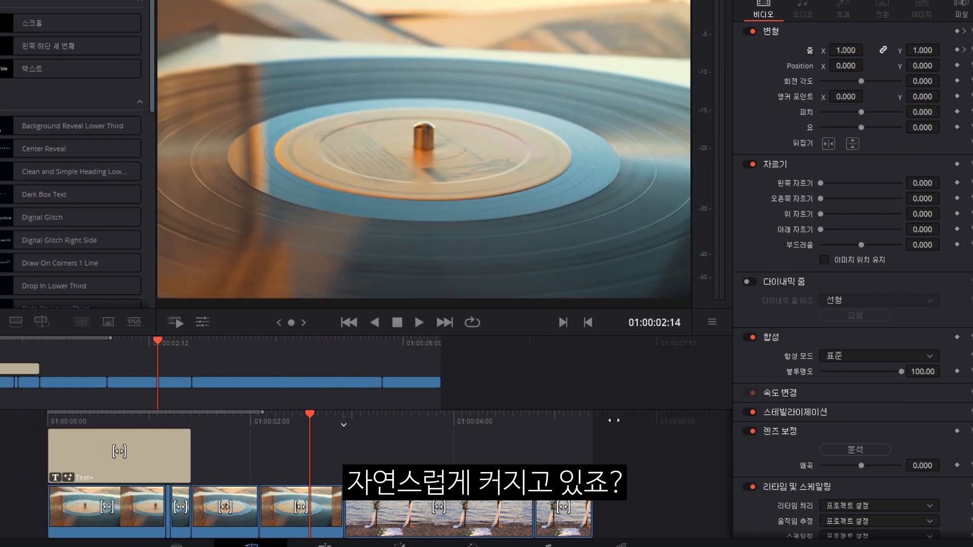
key(space)
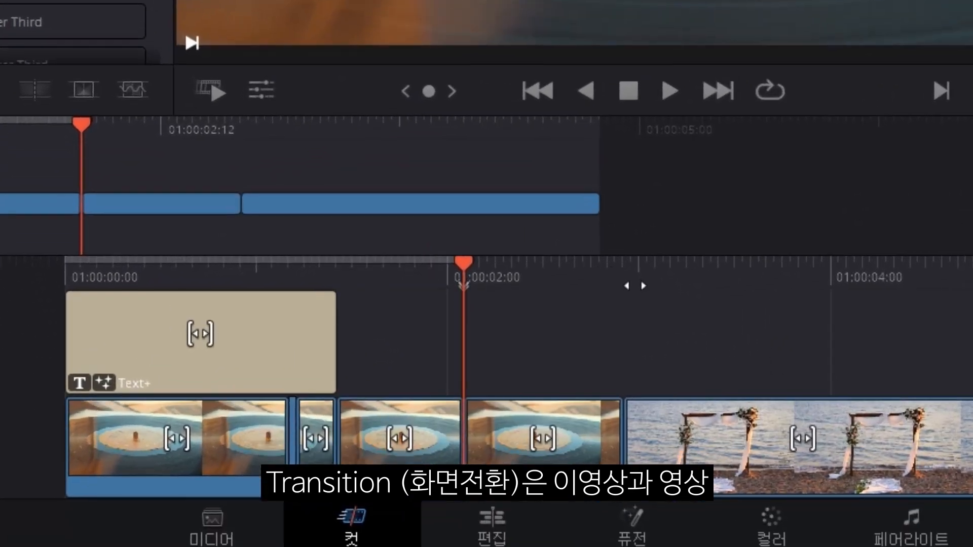
drag(550, 272, 349, 275)
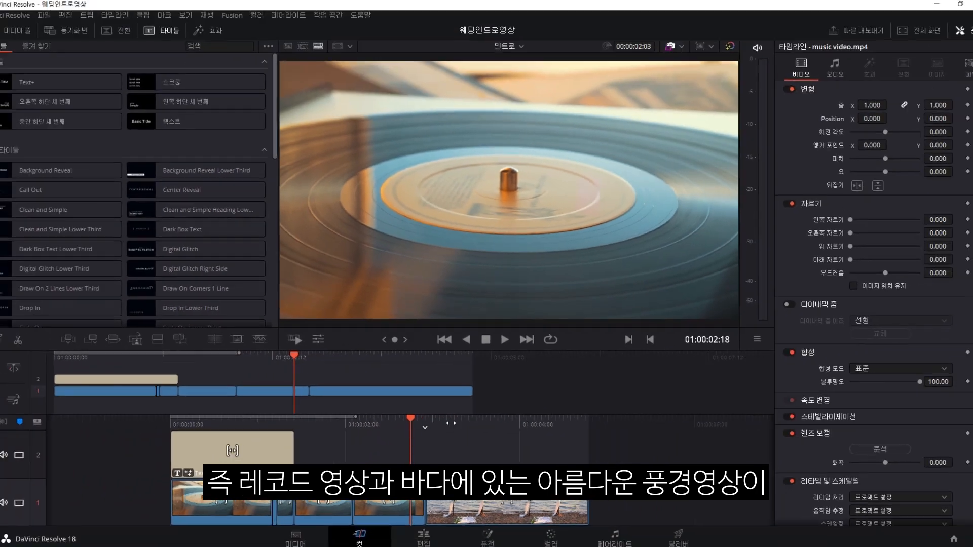
drag(375, 427, 470, 416)
key(space)
key(space)
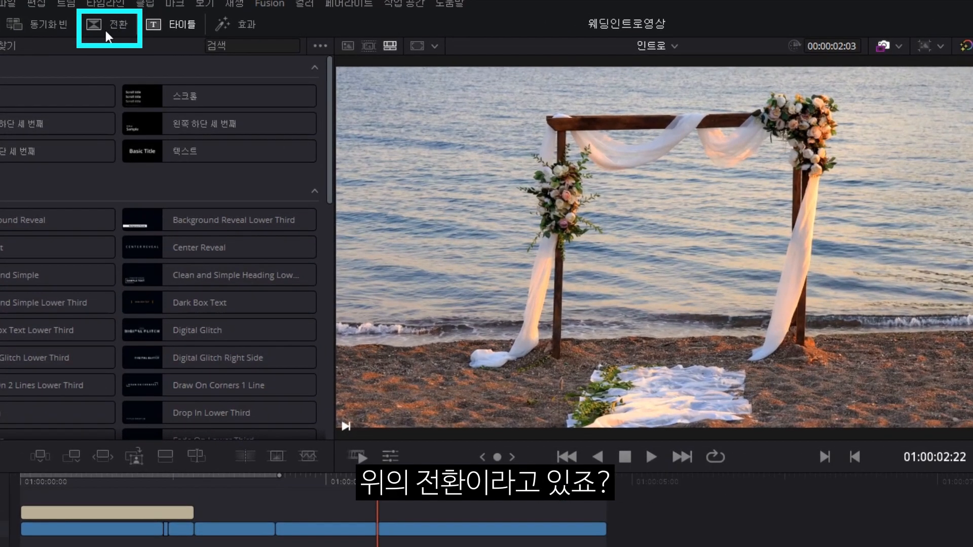
Apply the 부드러운 컷 transition to the record-to-beach cut and preview it.
click(106, 31)
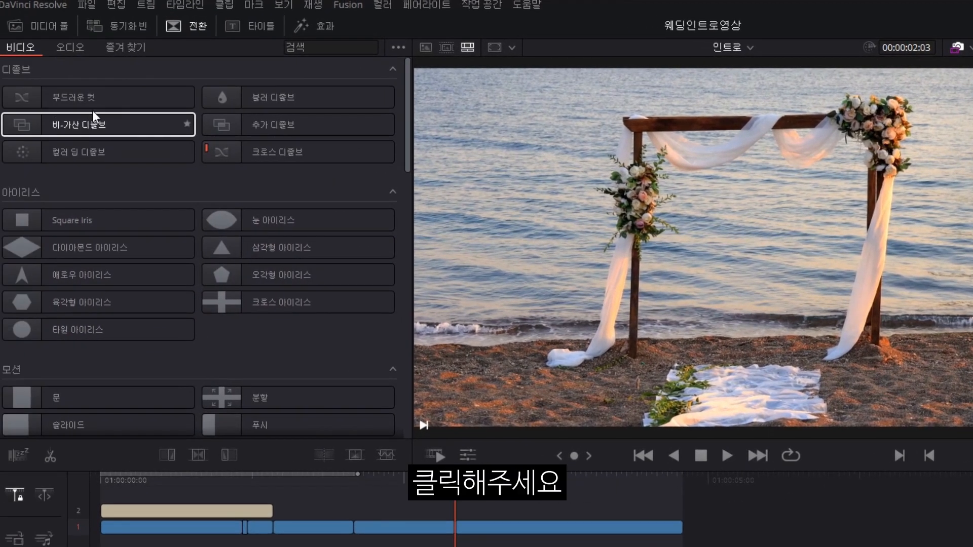
click(98, 101)
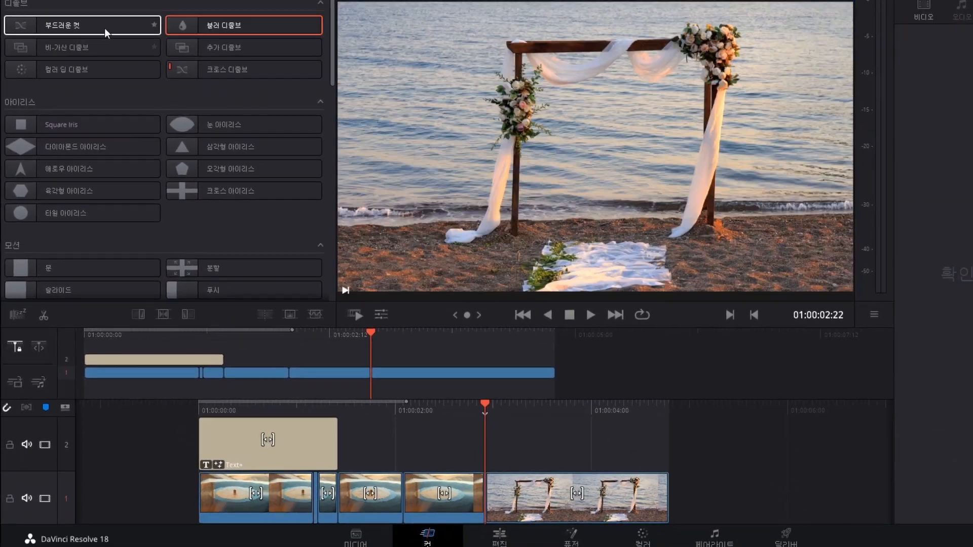
click(127, 107)
drag(108, 34, 501, 496)
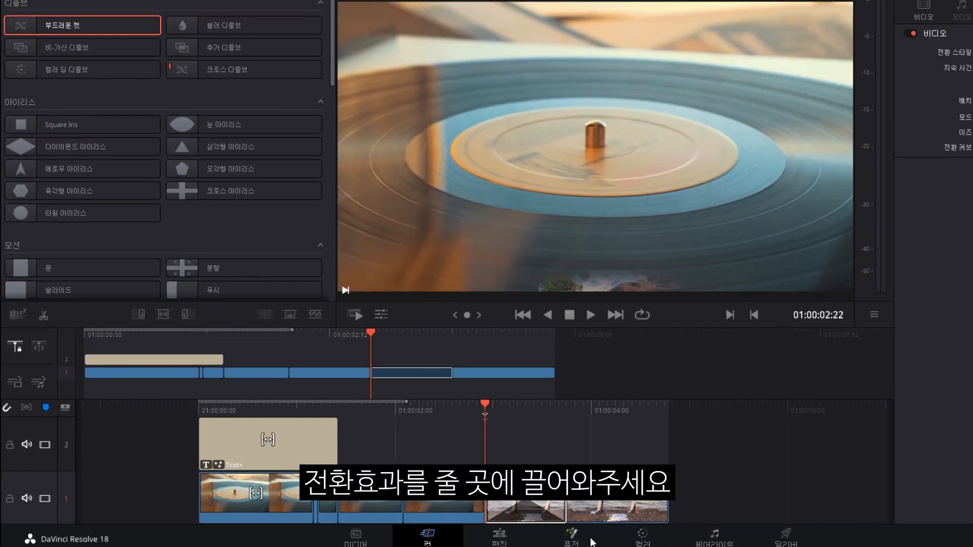
key(shift+Left)
key(space)
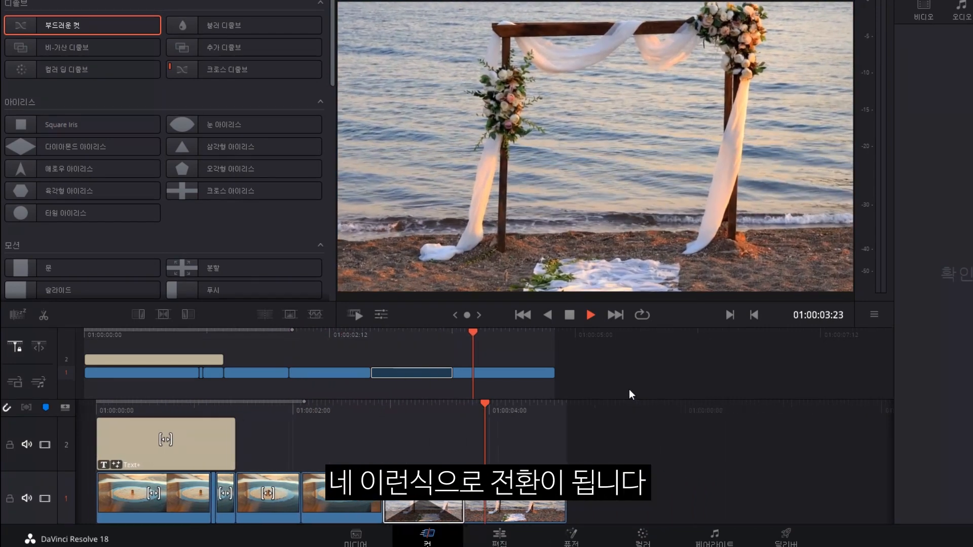
key(space)
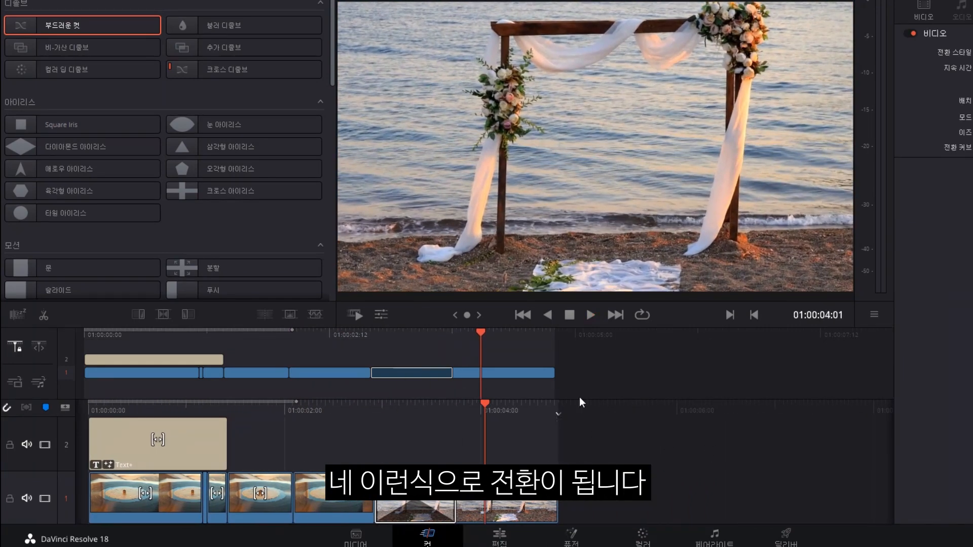
Replace 부드러운 컷 with a 크로스 디졸브 transition on the same cut.
key(Delete)
key(Up)
drag(238, 69, 418, 488)
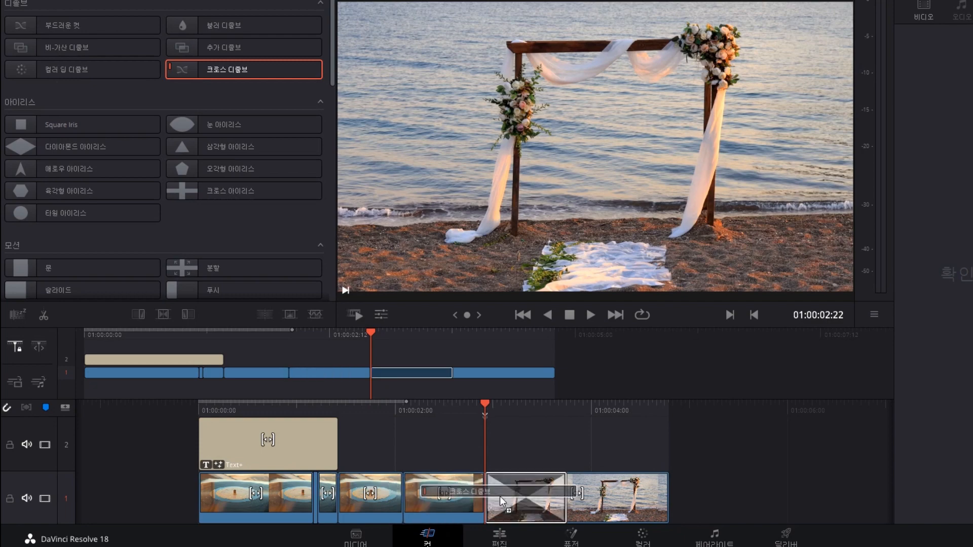
Play the 크로스 디졸브 from just before the cut, then from the timeline start.
key(space)
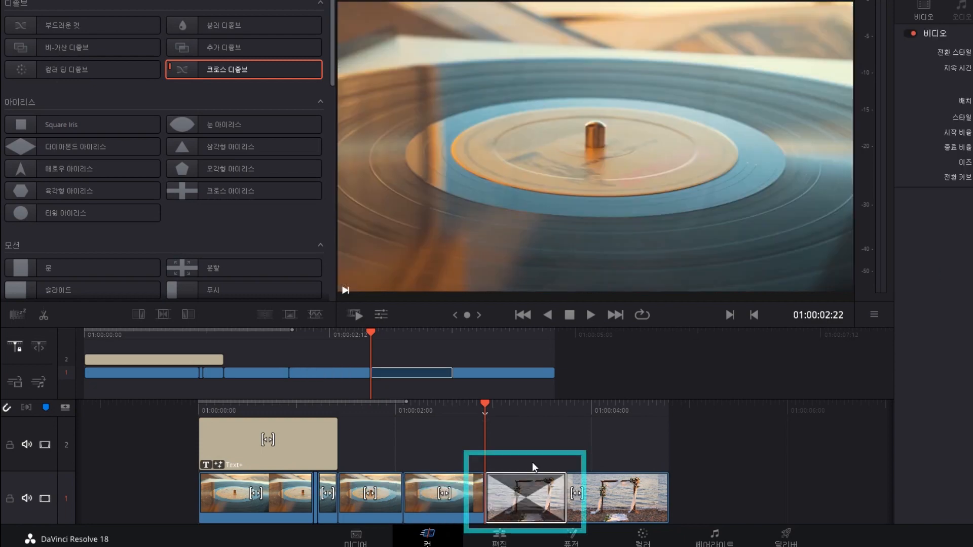
key(space)
drag(507, 404, 623, 408)
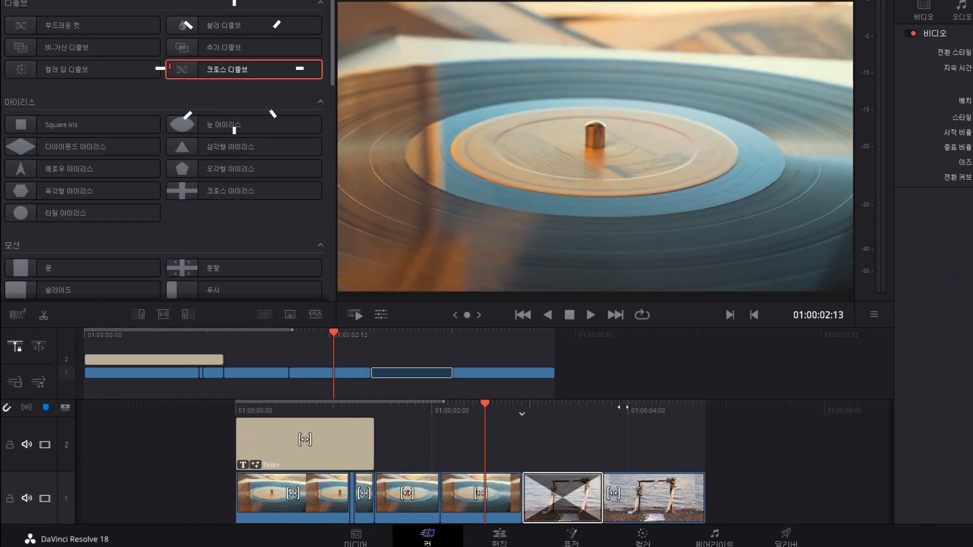
key(space)
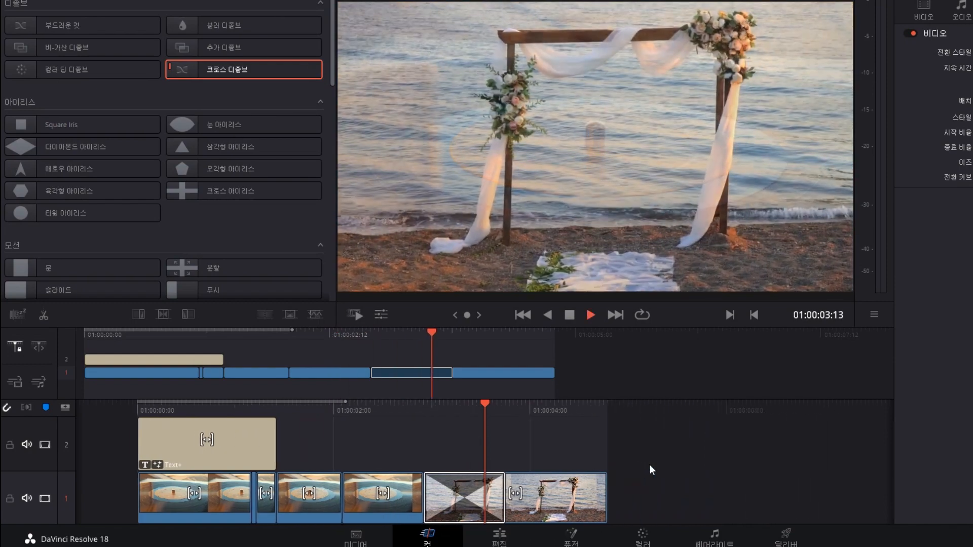
key(space)
key(Home)
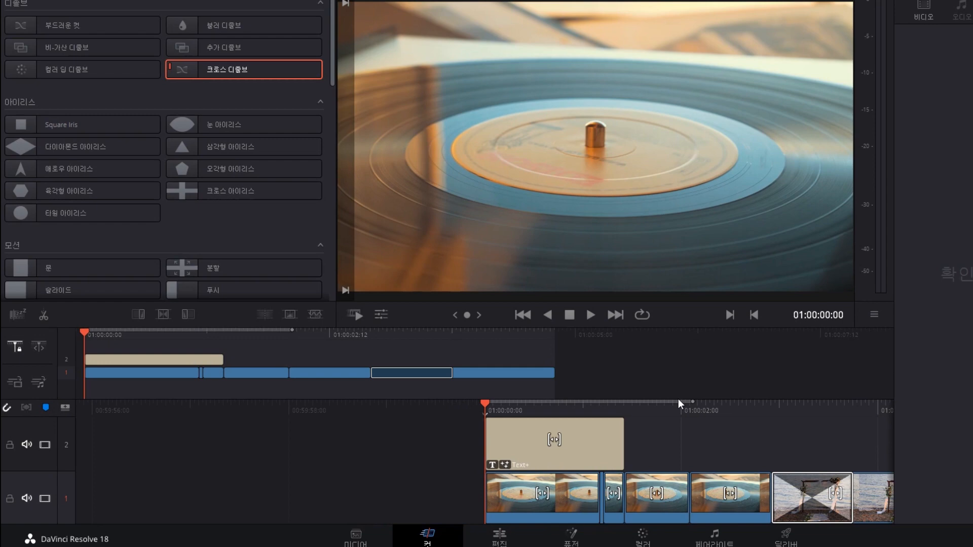
key(space)
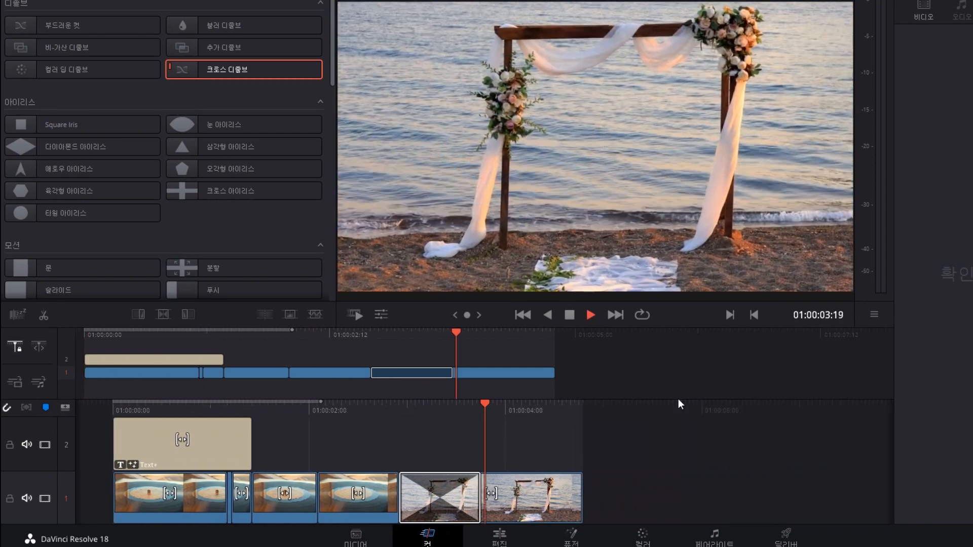
key(space)
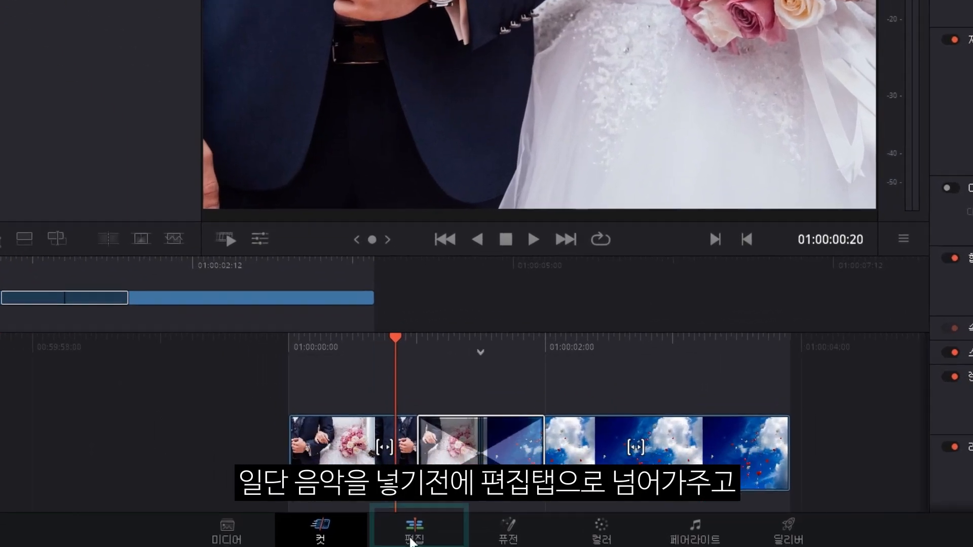
On the Edit page, load the 인트로 timeline, then the 본문 timeline, in the viewer.
click(443, 539)
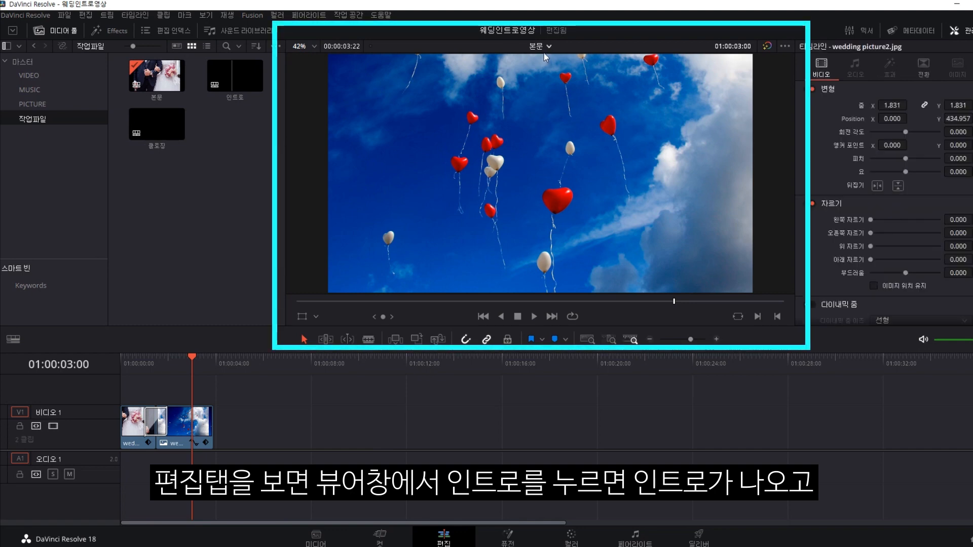
click(538, 47)
click(555, 72)
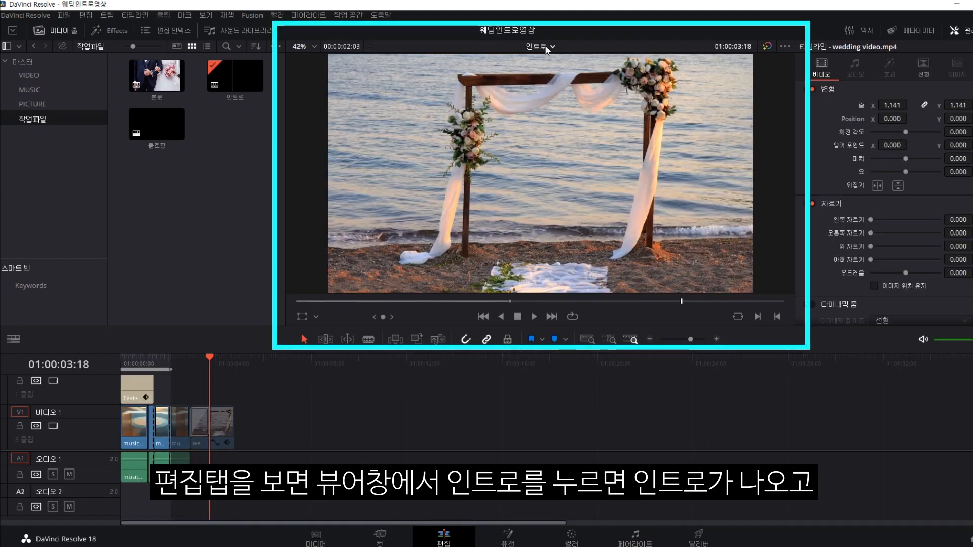
click(547, 48)
click(551, 71)
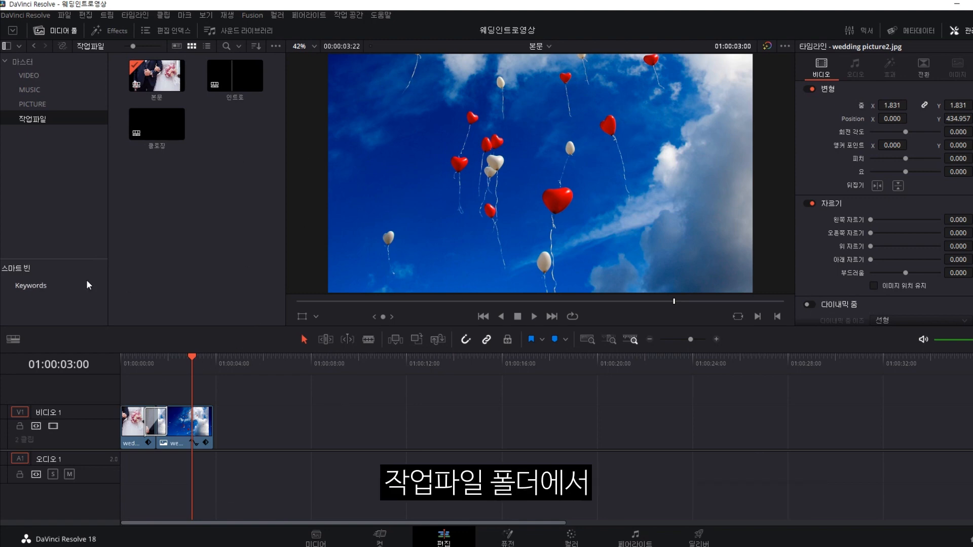
From the 작업파일 bin's context menu, create a new timeline named 'final'.
click(35, 125)
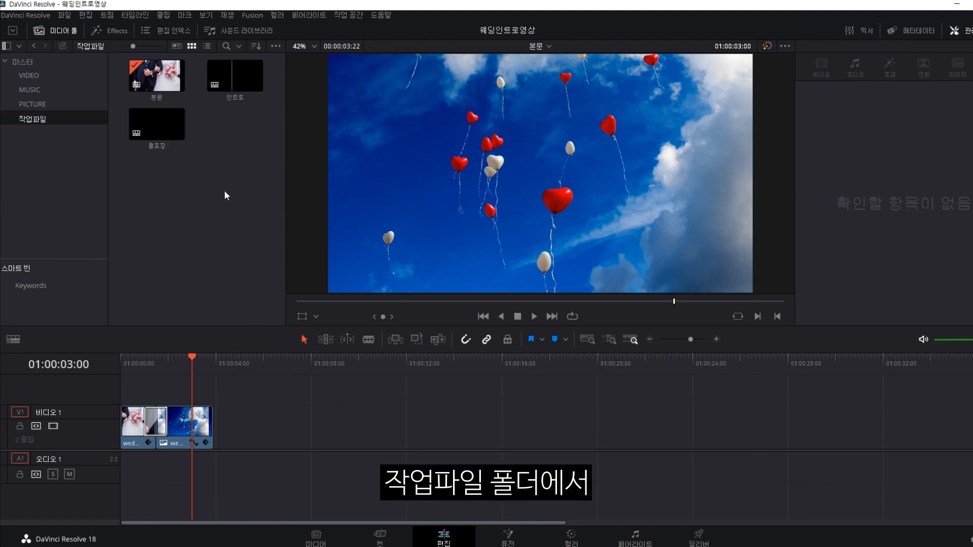
right_click(235, 141)
mouse_move(250, 147)
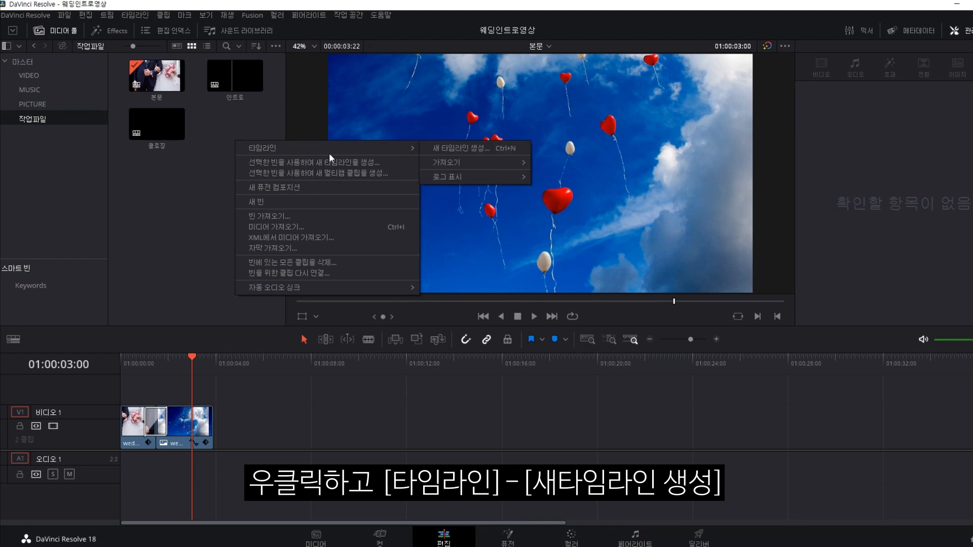
click(470, 145)
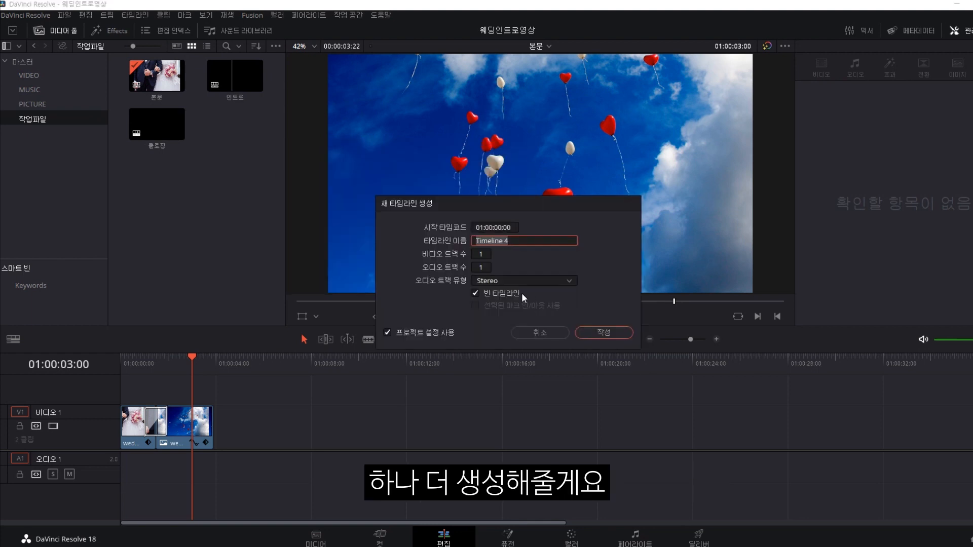
text(final)
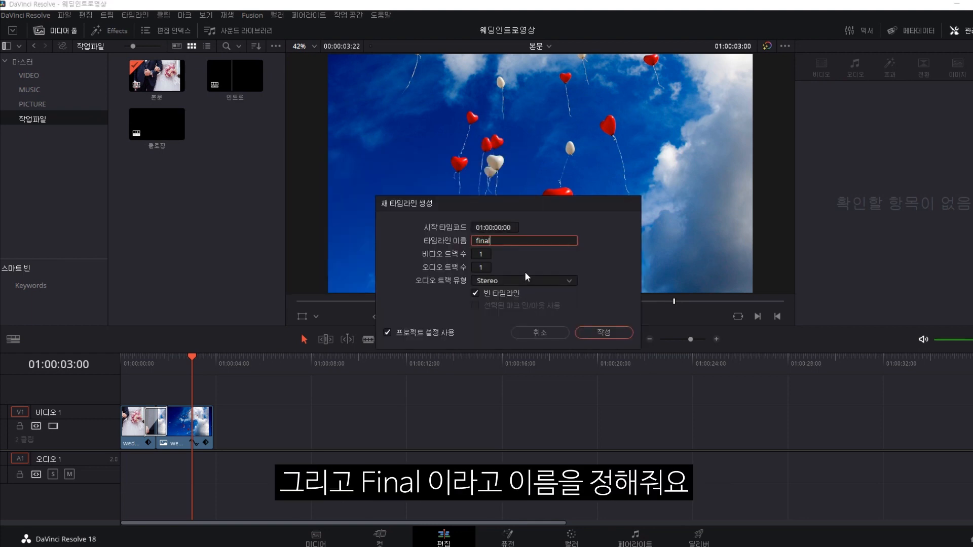
key(Return)
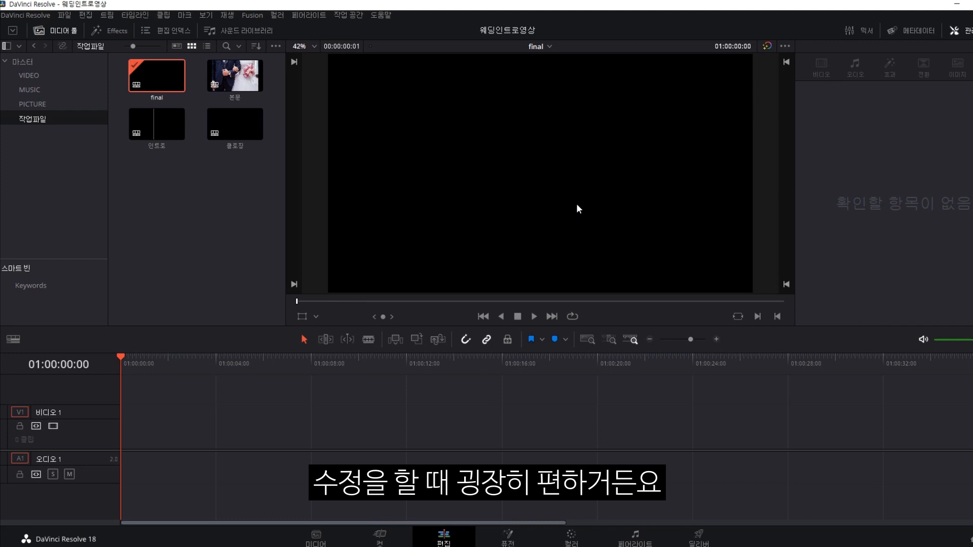
Place the 인트로 and 본문 timelines onto V1 of the final timeline.
click(155, 126)
click(302, 241)
drag(164, 133, 134, 439)
drag(234, 76, 167, 446)
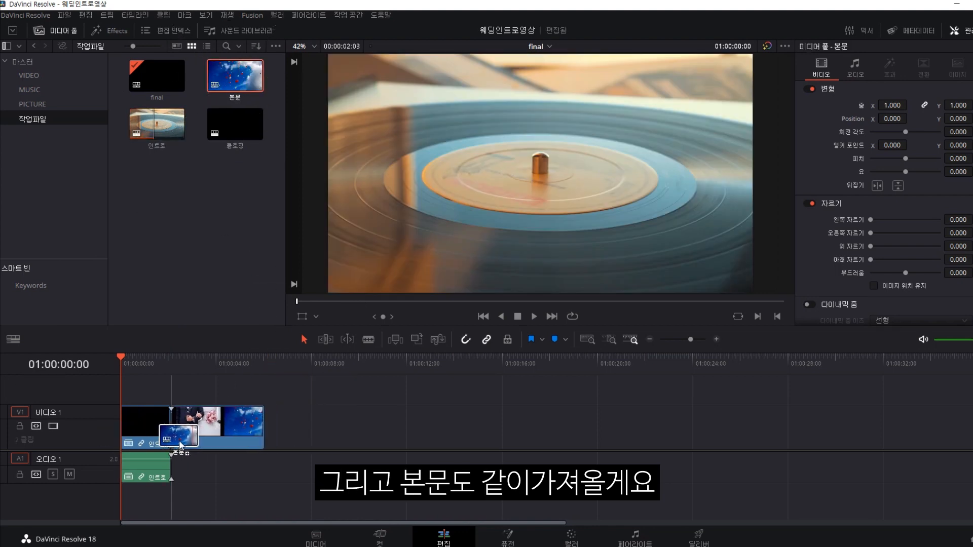
drag(175, 366, 117, 371)
Extend 인트로 to full length, butt 본문 against it, and play the result.
drag(216, 419, 309, 419)
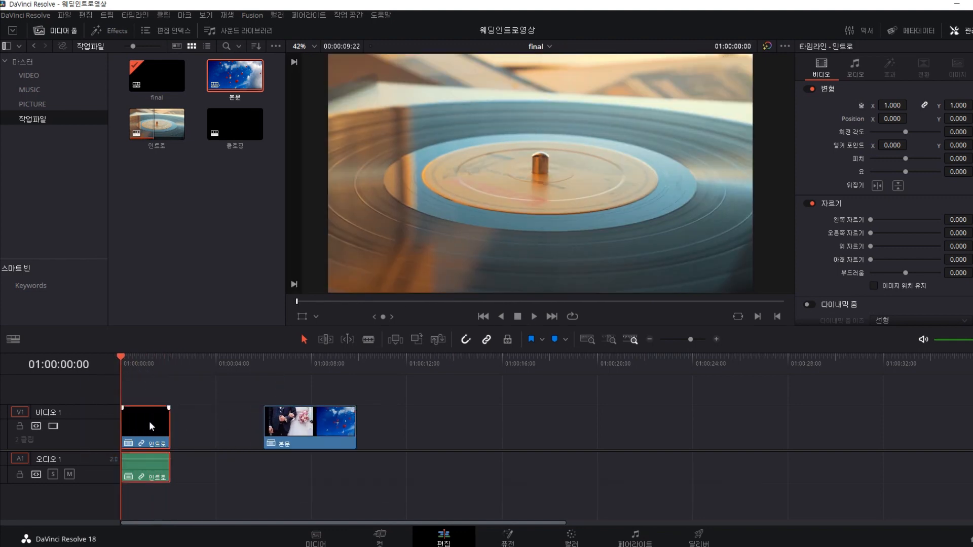
drag(170, 425, 266, 428)
mouse_move(305, 427)
mouse_down()
mouse_move(277, 427)
mouse_move(366, 427)
mouse_move(288, 422)
mouse_up()
key(space)
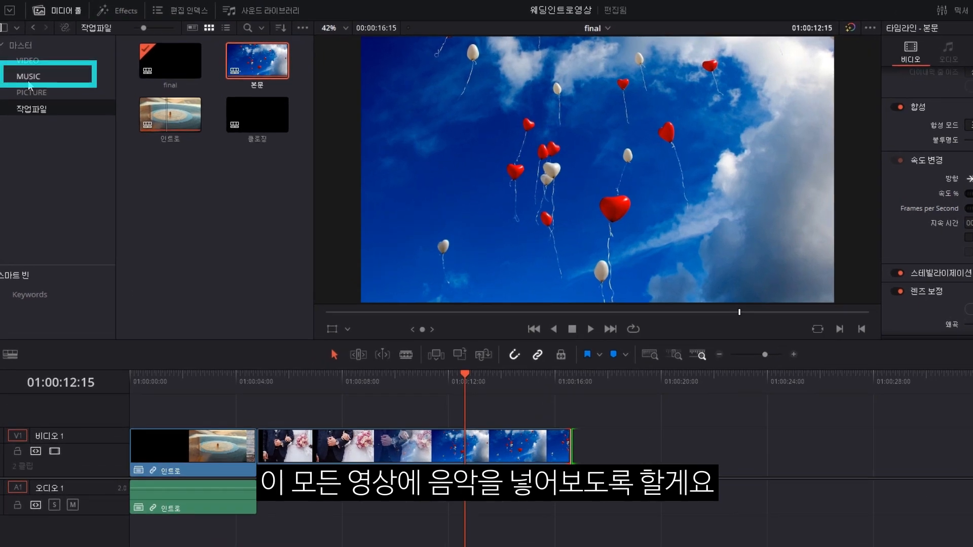
Drop Wedding Fun - Sir Cubworth.mp3 from the MUSIC bin at the timeline start and play it.
click(29, 89)
click(161, 105)
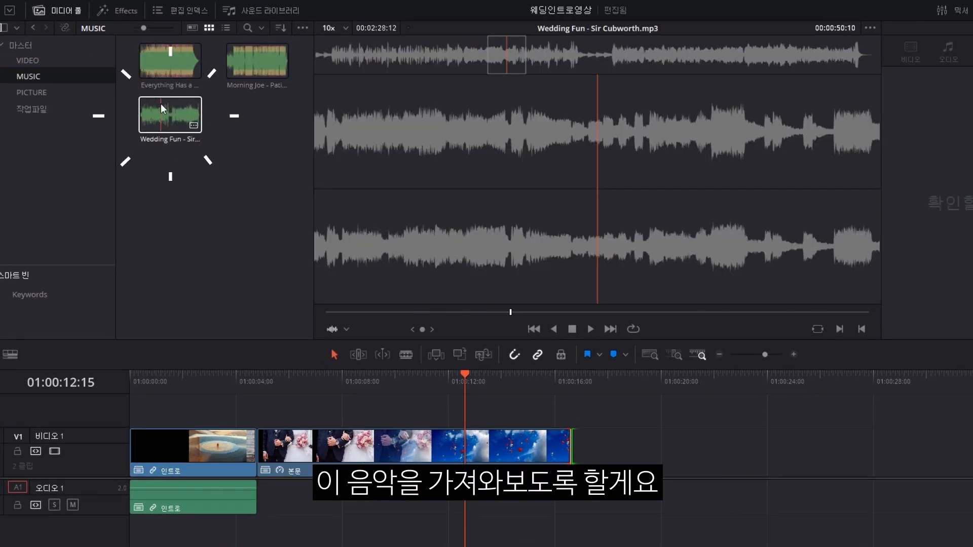
drag(160, 103, 134, 515)
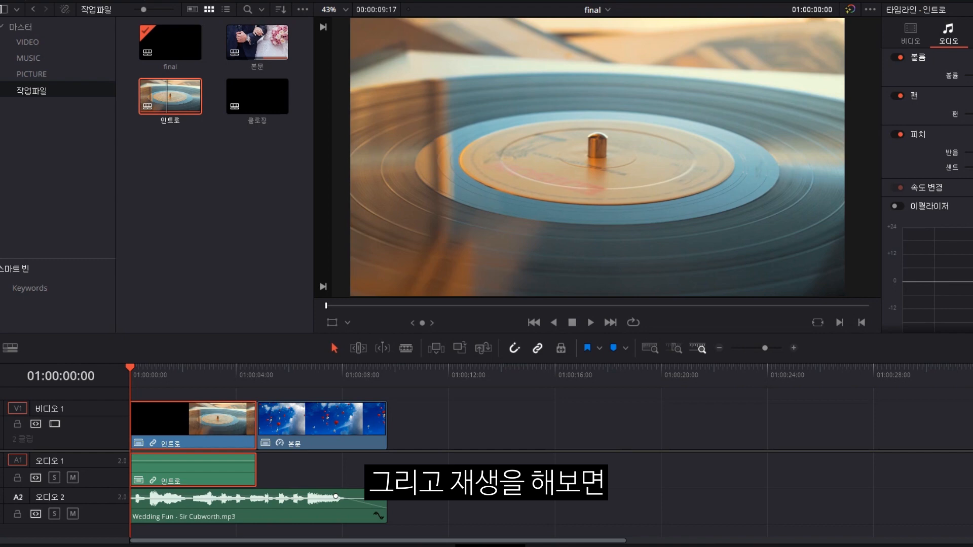
key(space)
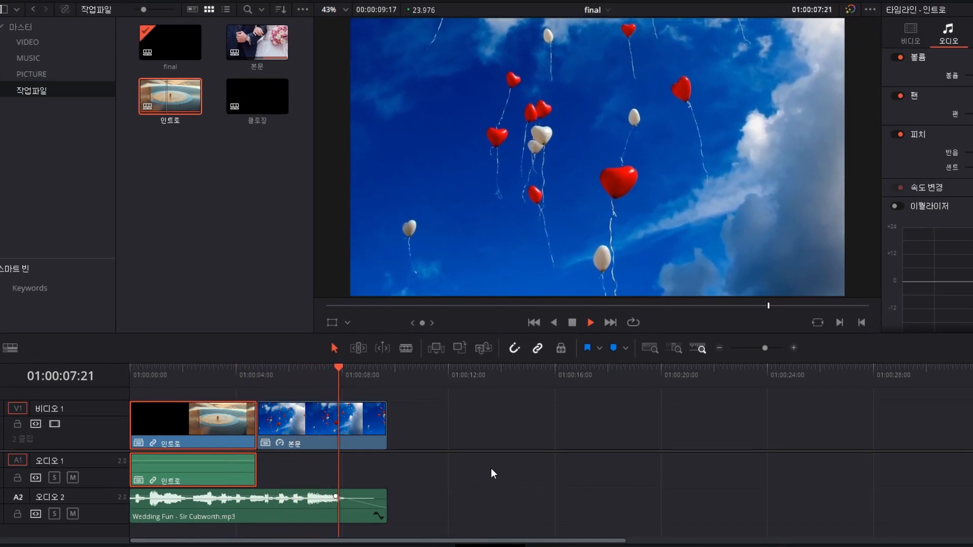
key(space)
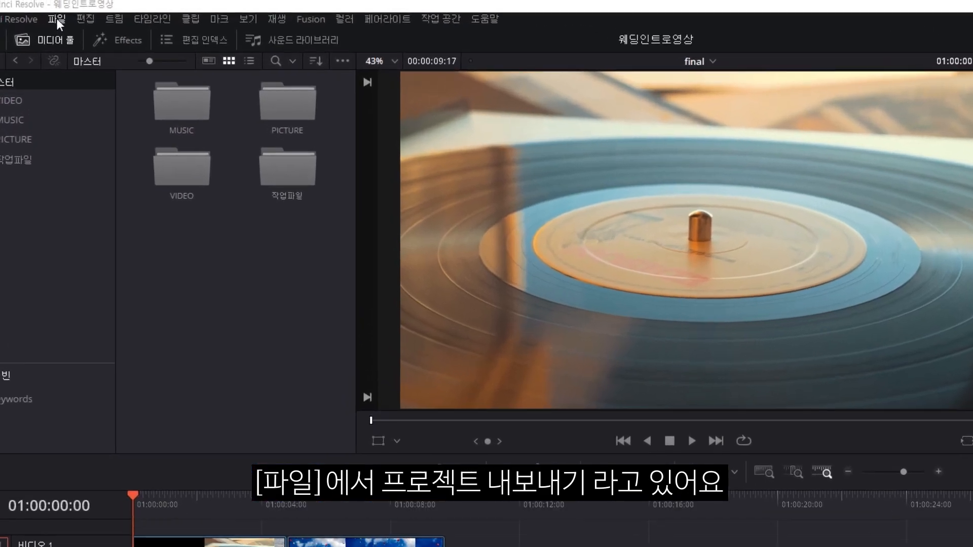
Export the project as 웨딩인트로영상.drp into the 다빈치리졸브 작업파일 folder.
click(64, 17)
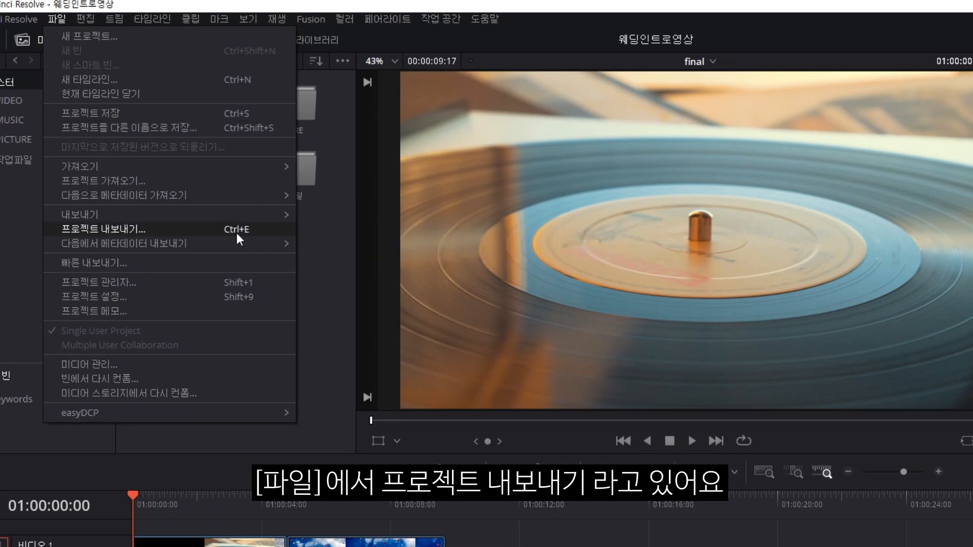
click(236, 233)
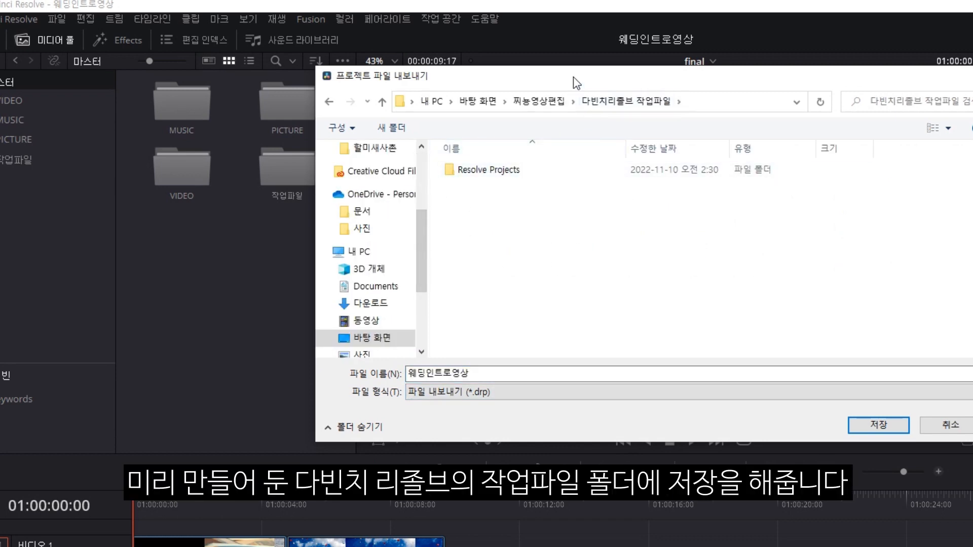
click(879, 425)
Save the project from the File menu.
click(58, 16)
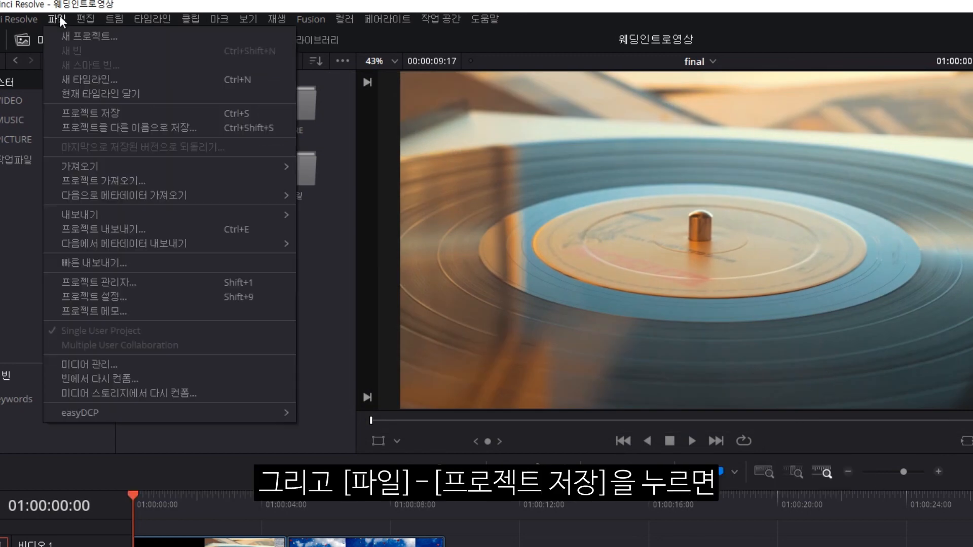
click(84, 114)
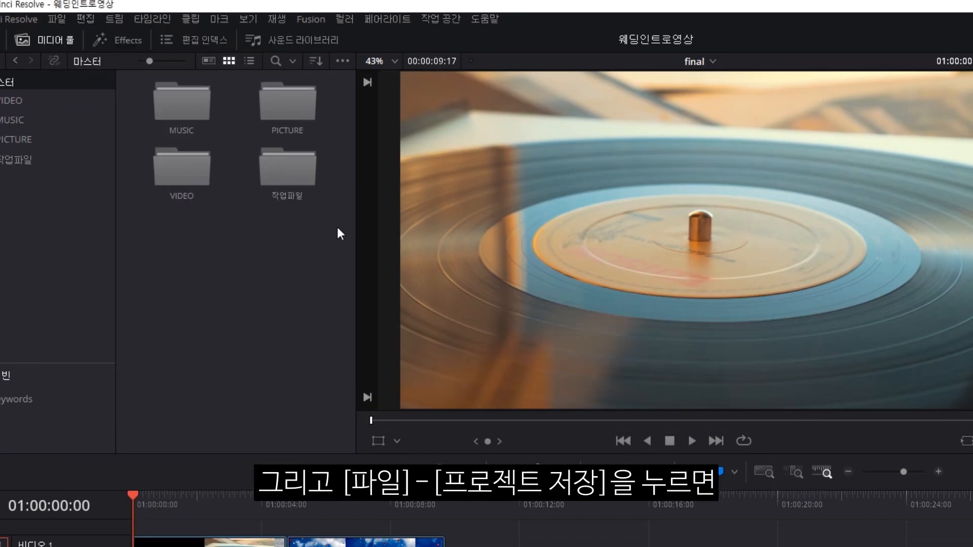
click(219, 507)
Split 본문 at 01:00:08:04, delete its tail, and play back the new ending.
key(space)
key(space)
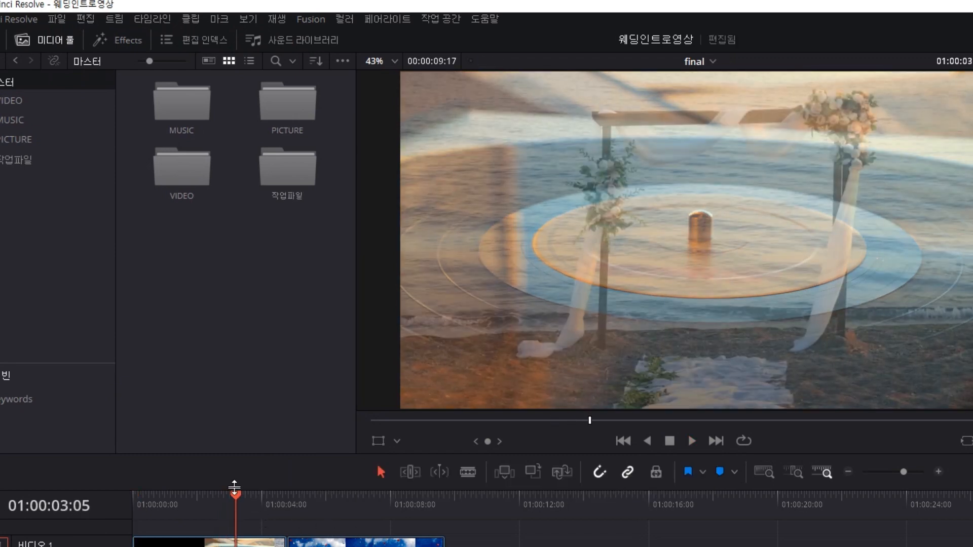
key(space)
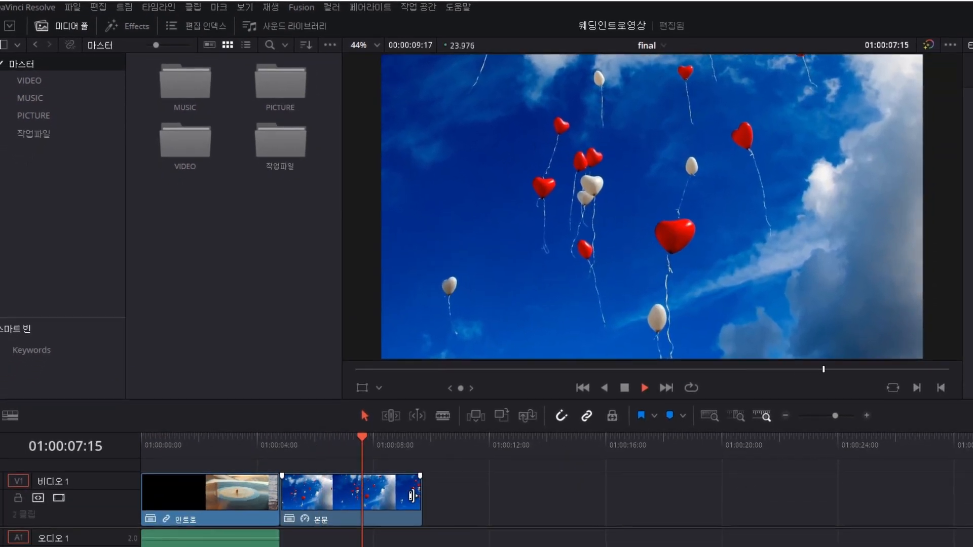
key(space)
click(399, 496)
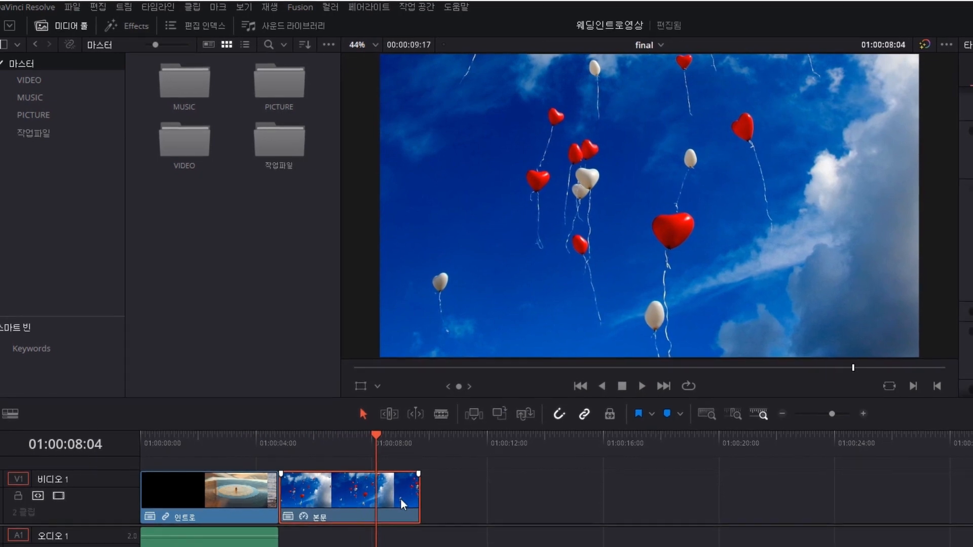
key(ctrl+b)
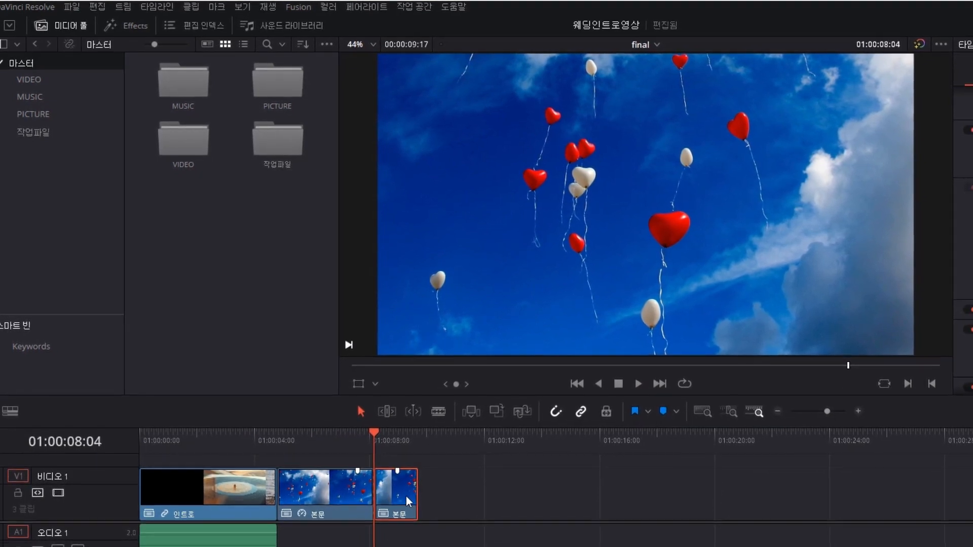
key(Delete)
click(353, 444)
key(space)
key(space)
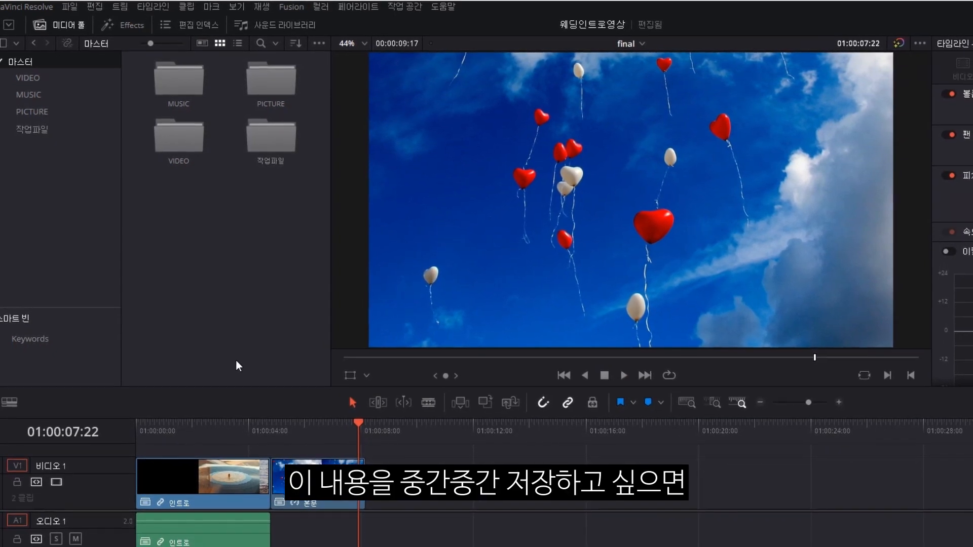
Save the project with Ctrl+S.
key(ctrl+s)
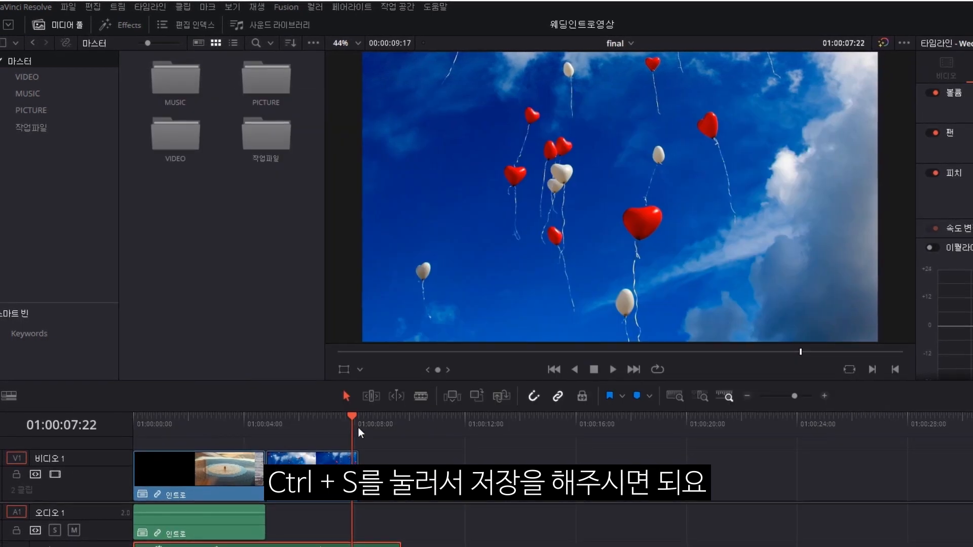
click(77, 6)
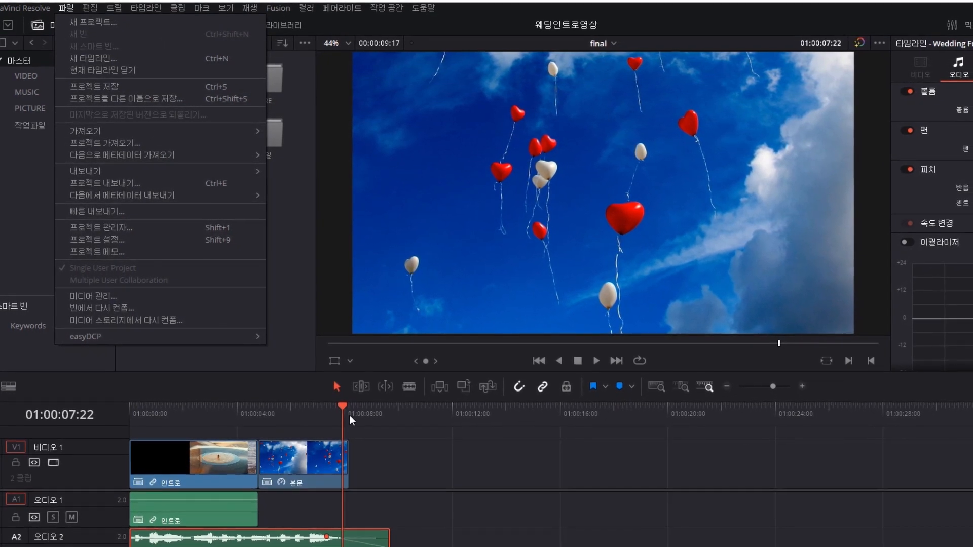
click(336, 409)
Split 인트로 at 01:00:04:04, remove the leftover piece, and slide 본문 against it.
drag(336, 409, 169, 412)
key(space)
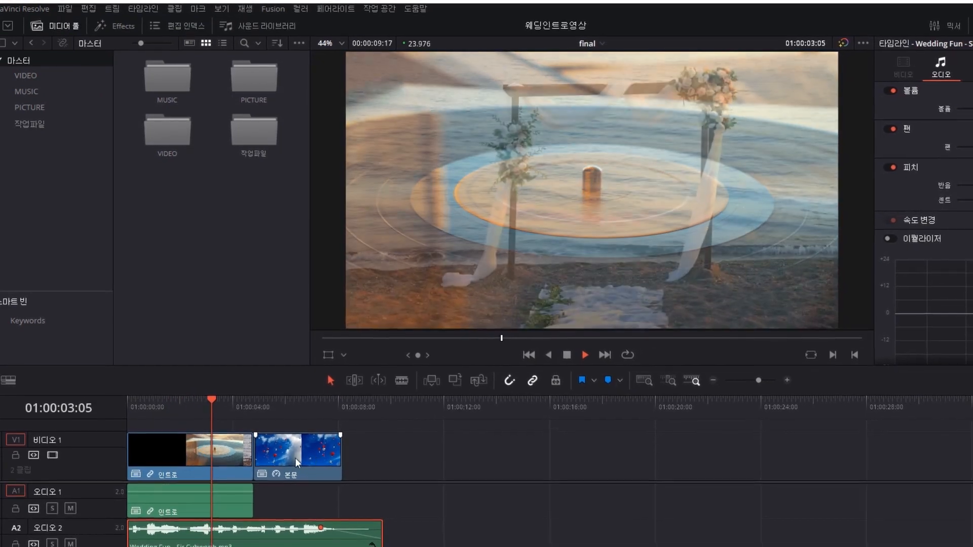
key(space)
click(225, 457)
key(ctrl+b)
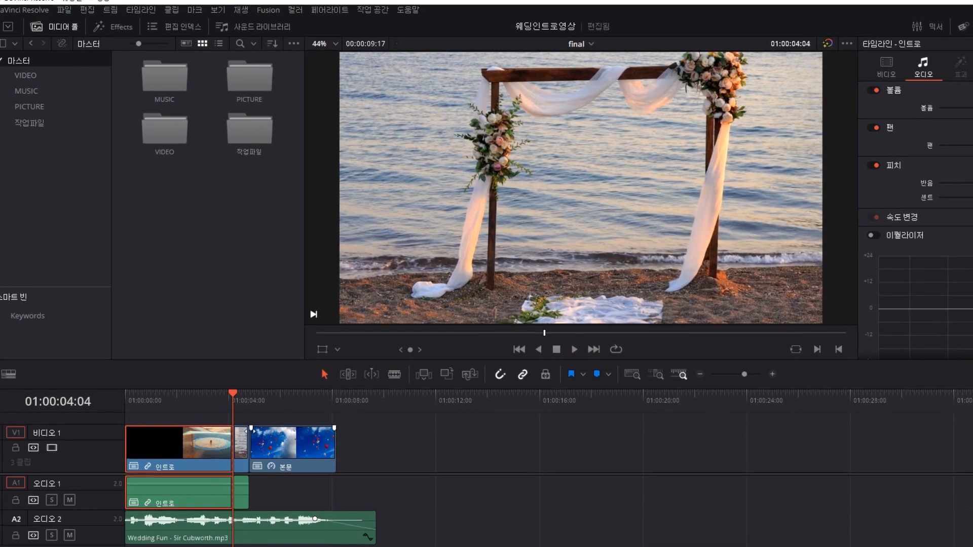
click(242, 443)
key(Delete)
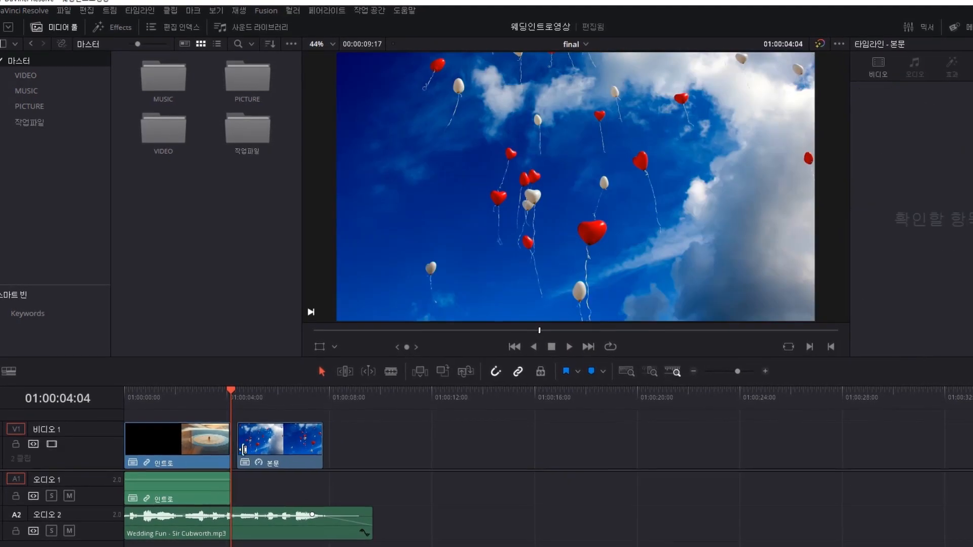
drag(243, 449, 238, 449)
Review the new cut and play the edited timeline from the start.
drag(248, 387, 209, 393)
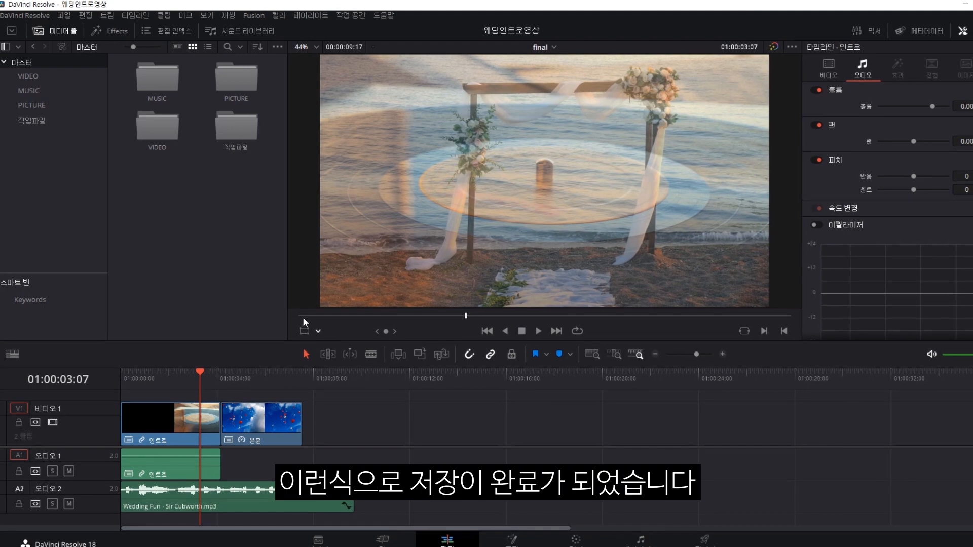
key(Home)
key(space)
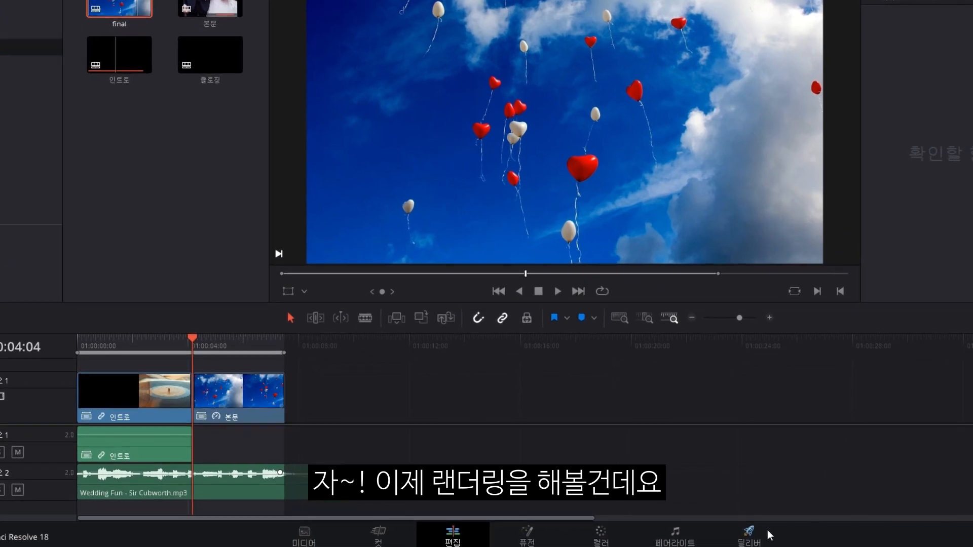
On the Deliver page, choose the Custom Export preset (QuickTime, H.264, 1920 x 1080, 23.976 fps).
click(735, 535)
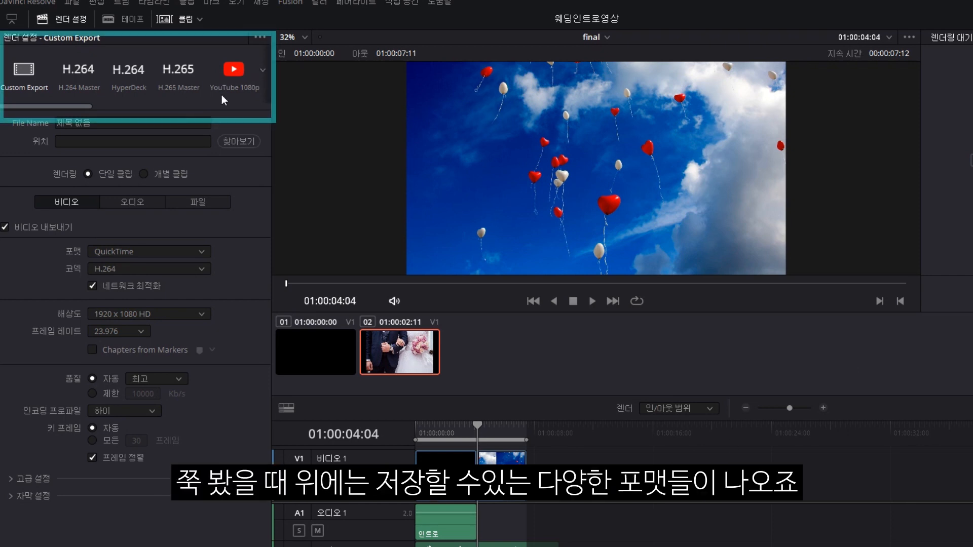
drag(85, 107, 239, 122)
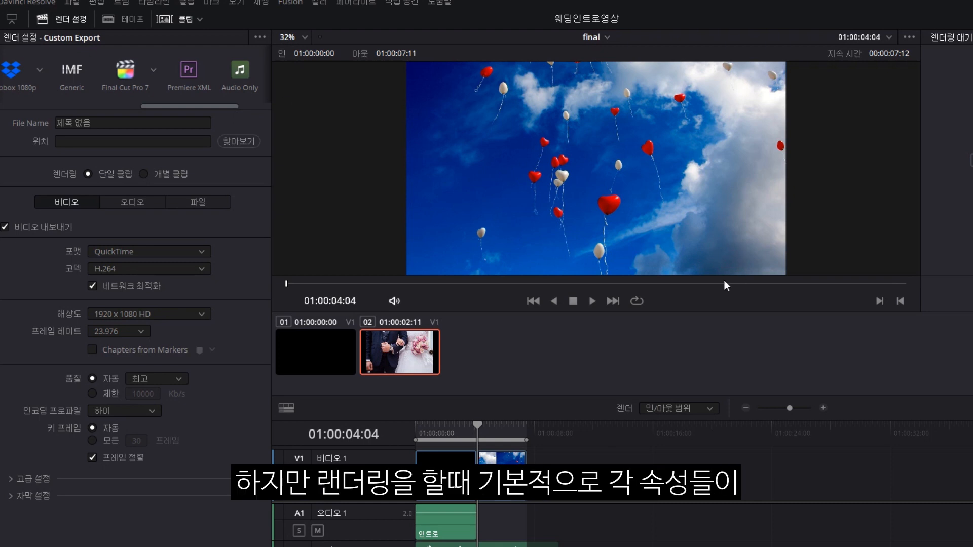
drag(183, 107, 49, 108)
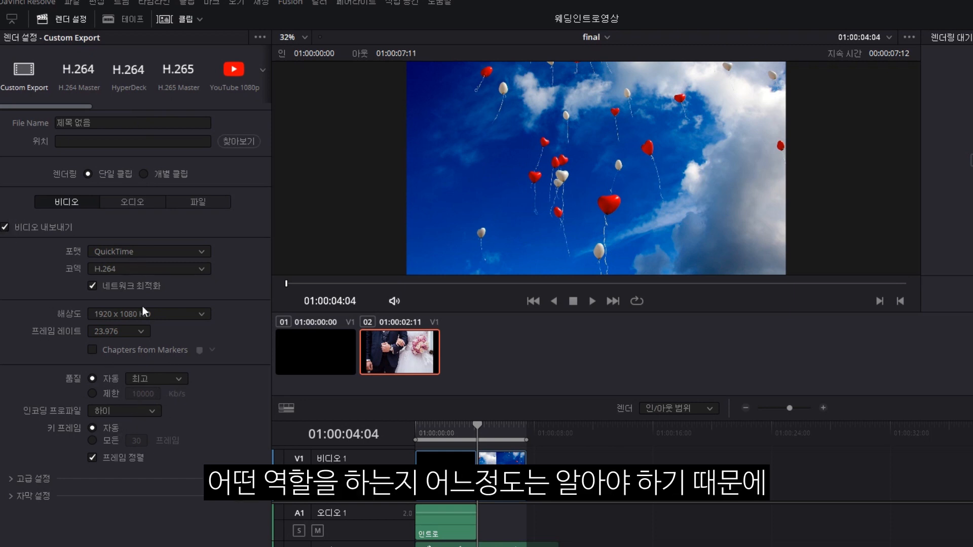
click(39, 65)
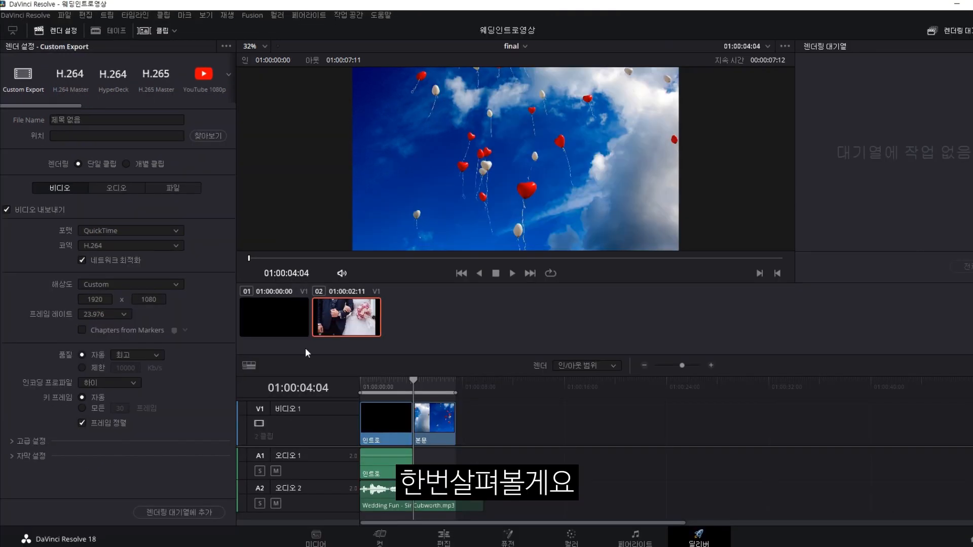
Name the render 웨딩영상 and set its location to the 찌능영상편집 folder on the Desktop.
click(76, 122)
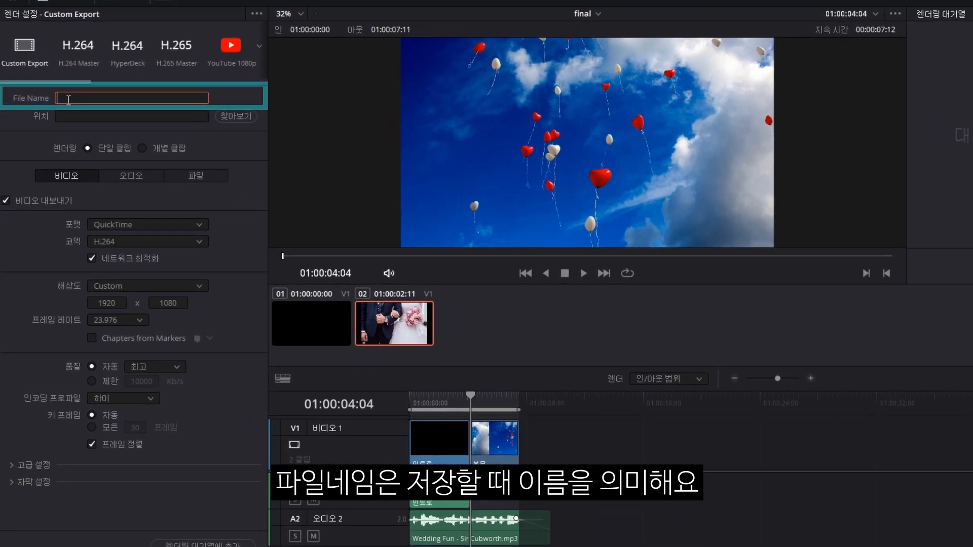
text(웨딩영상)
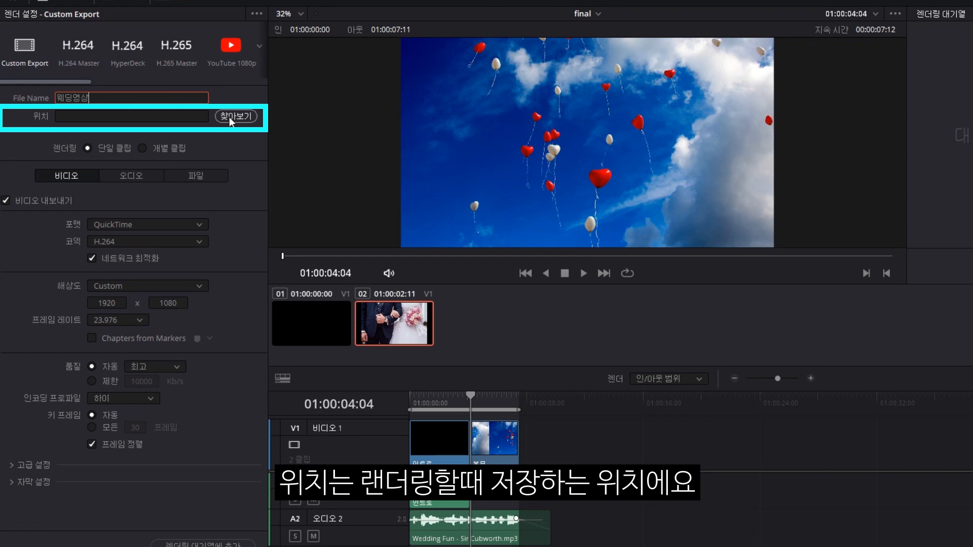
click(229, 117)
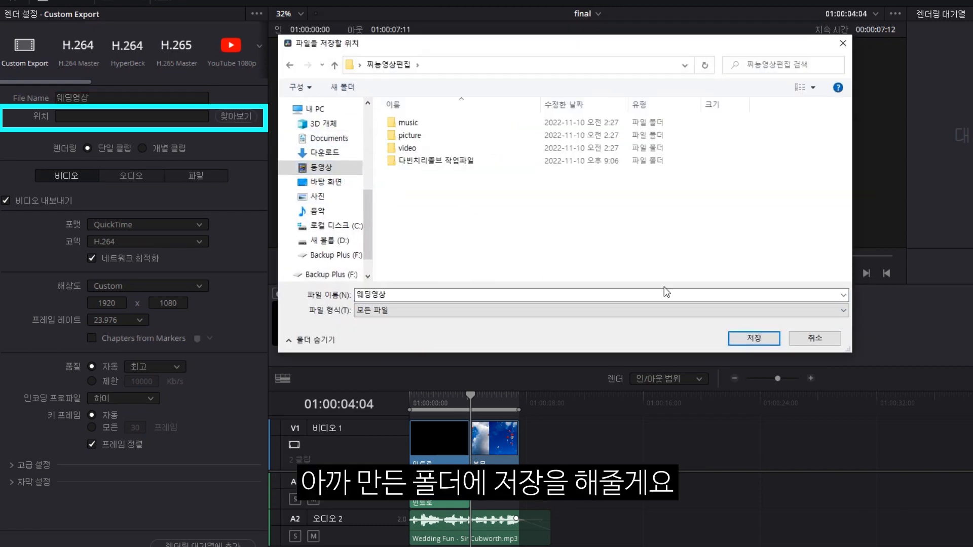
click(740, 339)
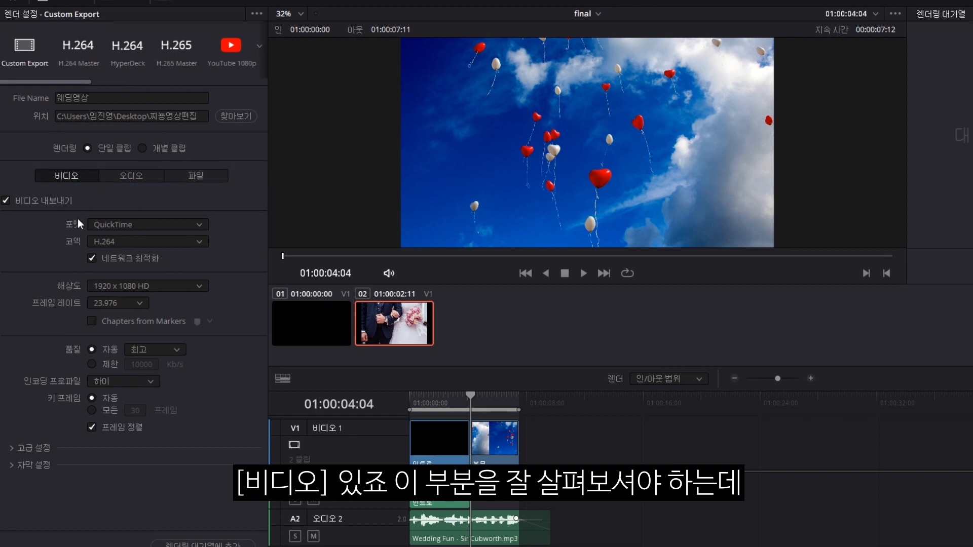
Set the export to MP4 format with H.264 at 1920 x 1080 HD and a 24 fps frame rate.
click(126, 224)
scroll(134, 242, up, 1)
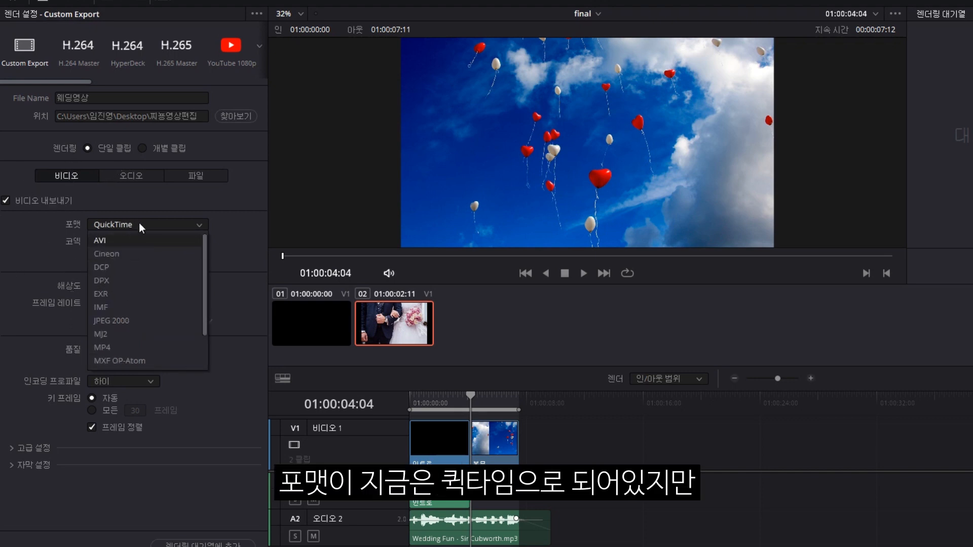
scroll(138, 290, down, 1)
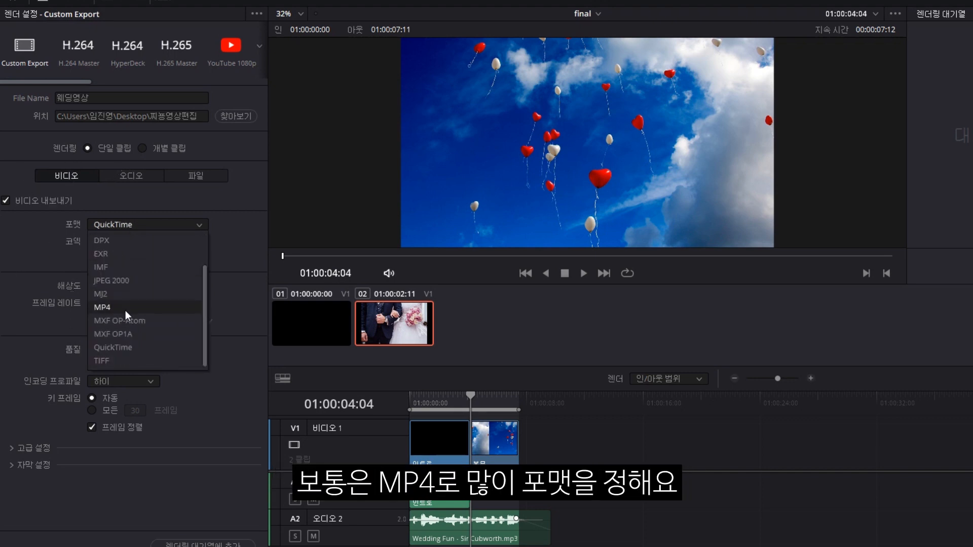
click(124, 308)
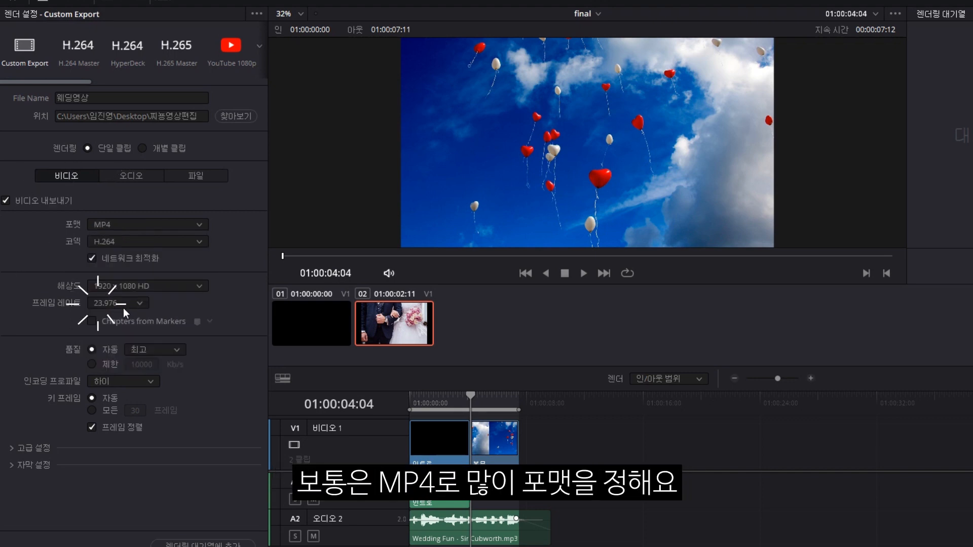
click(74, 241)
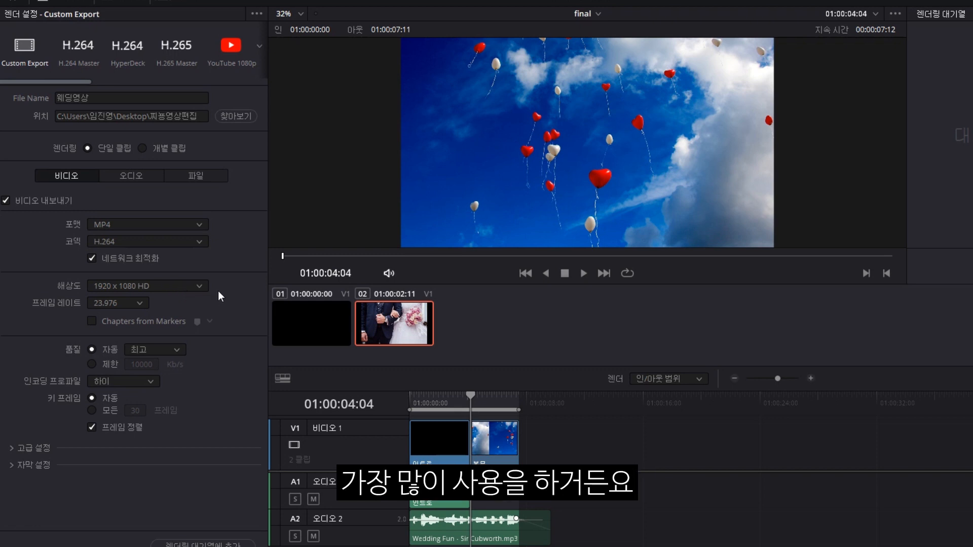
click(114, 288)
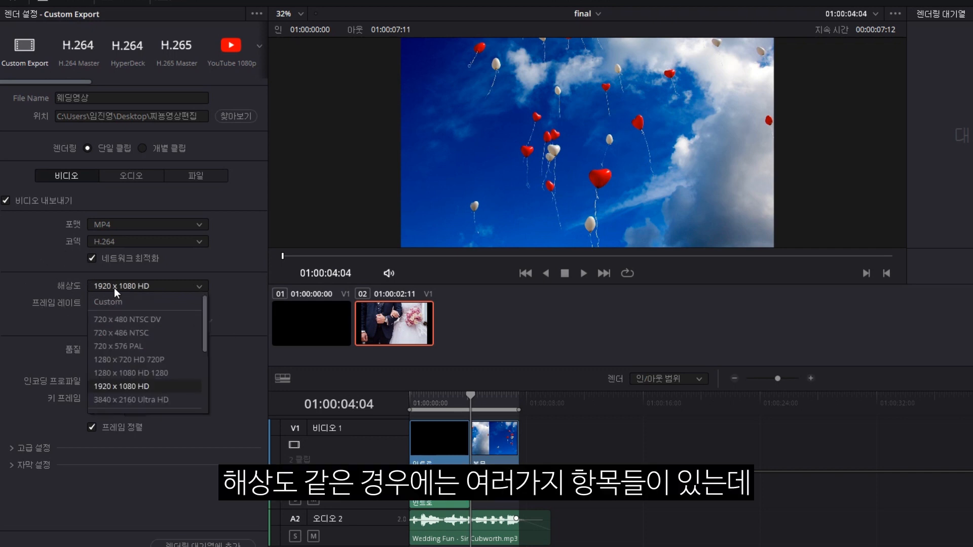
click(131, 387)
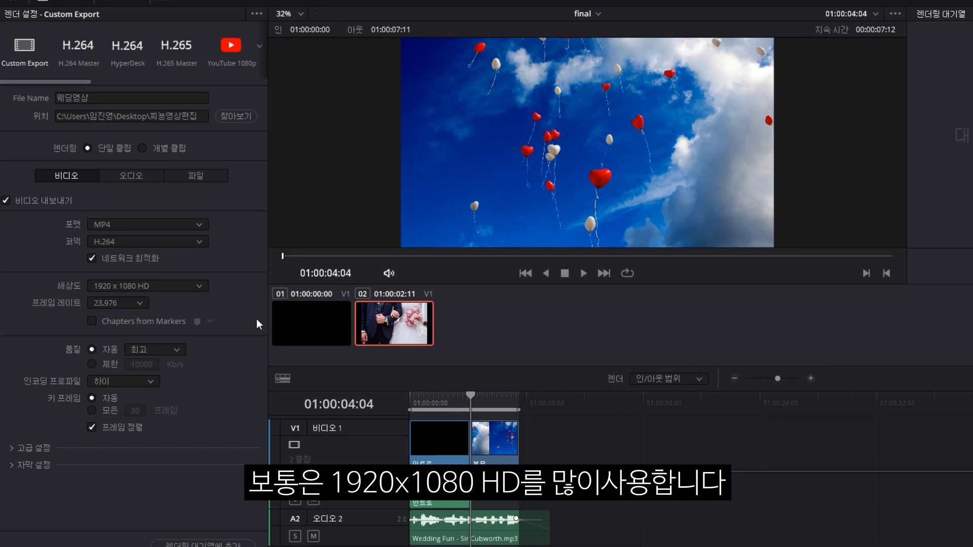
click(121, 307)
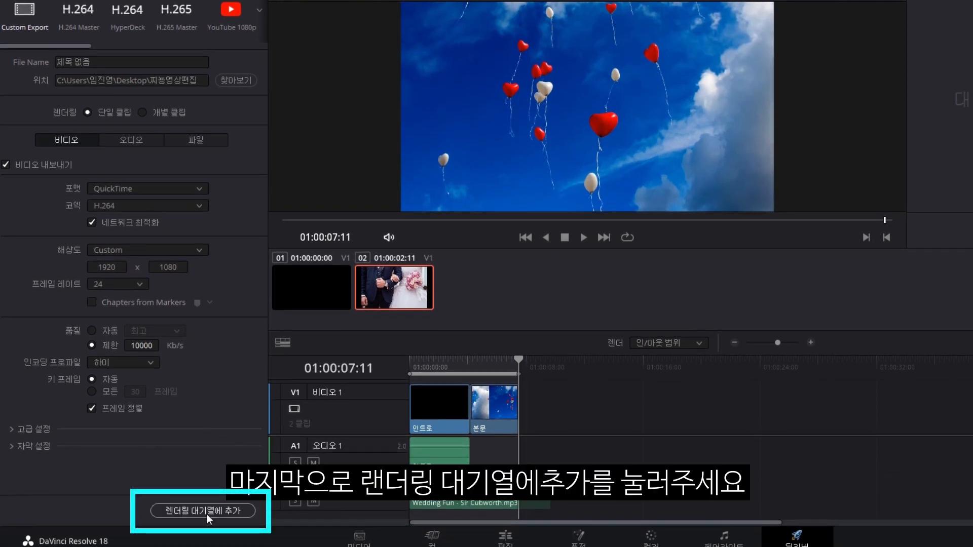
Queue the final timeline as a MOV render job with In/Out range 01:00:00:00 to 01:00:07:10.
click(205, 515)
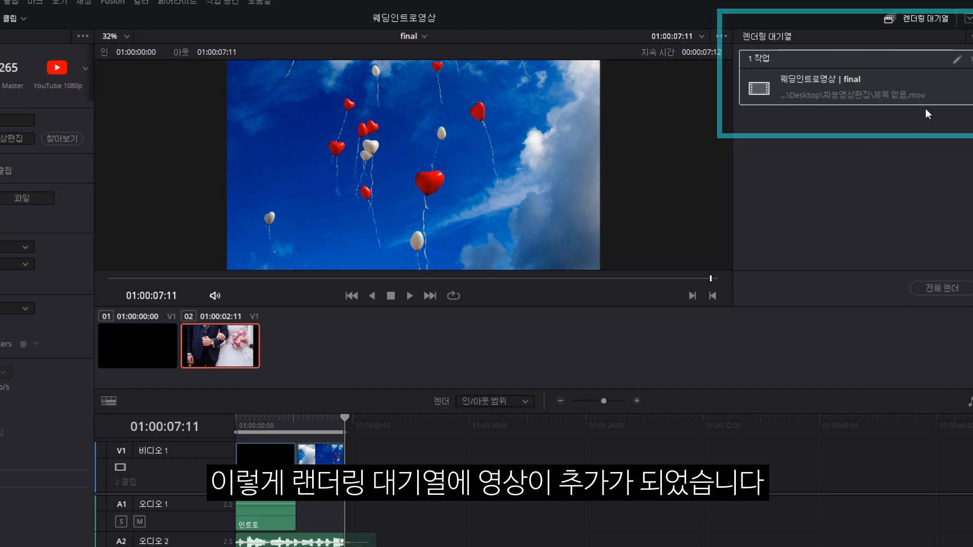
drag(243, 432, 314, 433)
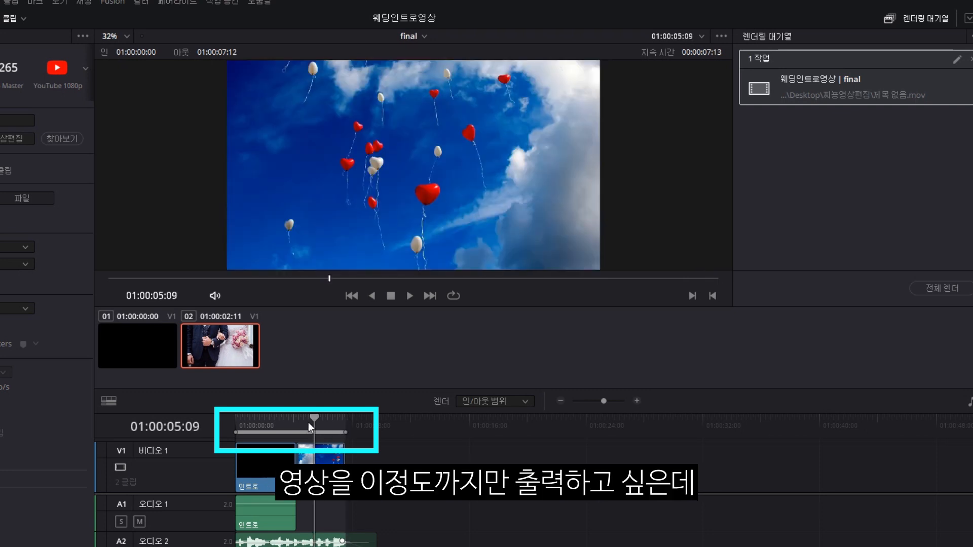
drag(314, 418, 342, 419)
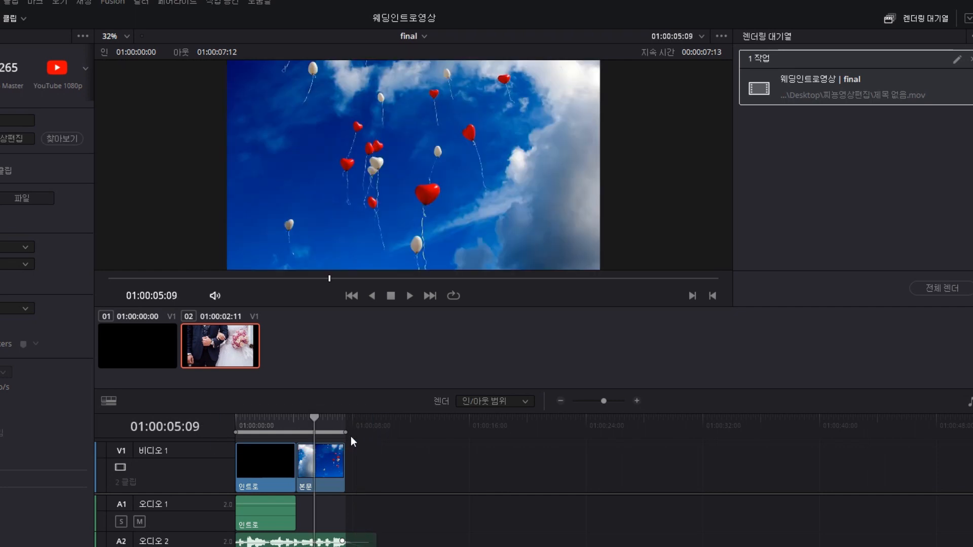
mouse_move(345, 432)
mouse_down()
mouse_move(378, 427)
mouse_move(345, 418)
mouse_move(364, 418)
mouse_move(238, 422)
mouse_move(372, 426)
mouse_move(333, 421)
mouse_move(344, 425)
mouse_up()
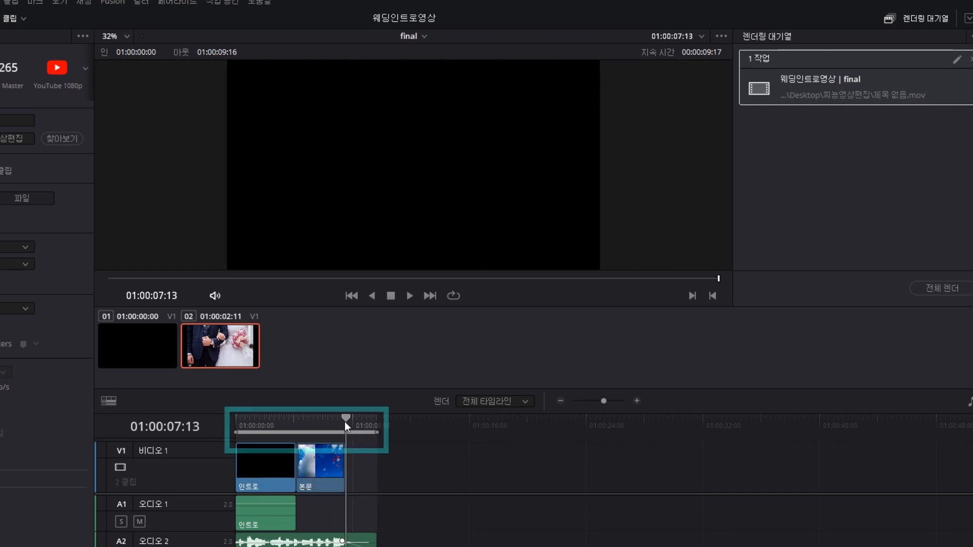
click(360, 420)
mouse_move(360, 419)
mouse_down()
mouse_move(371, 423)
mouse_move(347, 423)
mouse_move(357, 432)
mouse_move(247, 424)
mouse_move(341, 422)
mouse_up()
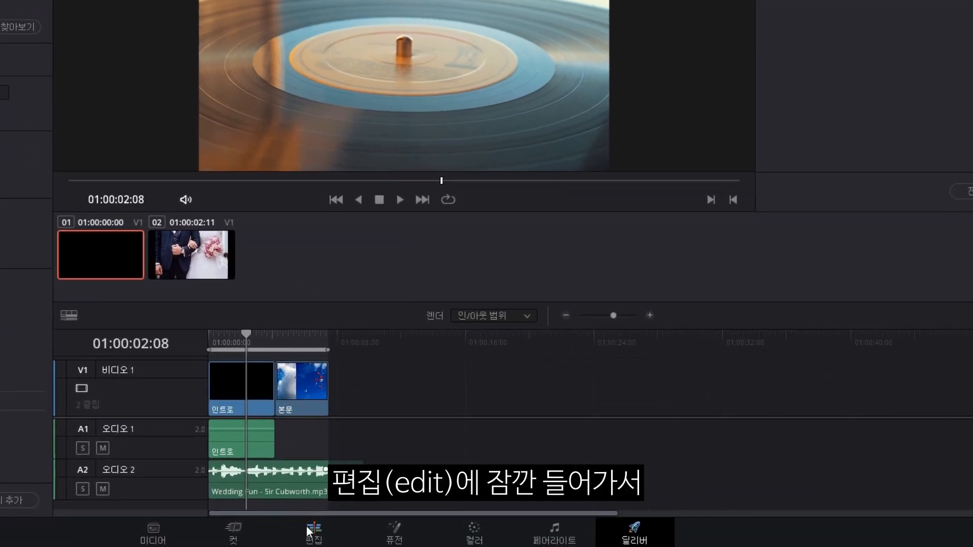
On the Edit page, confirm the final timeline's 01:00:00:00 starting timecode, then return to Deliver.
click(310, 531)
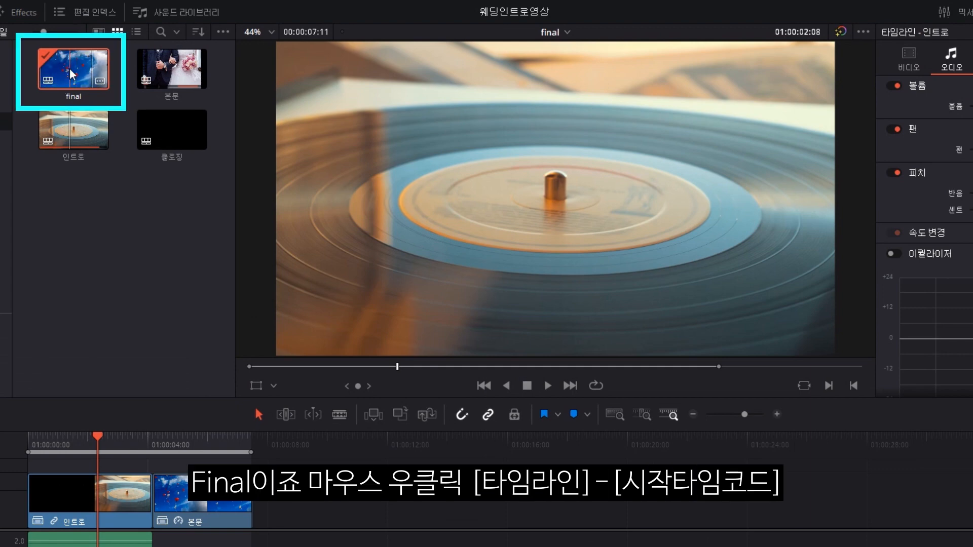
right_click(71, 61)
mouse_move(86, 75)
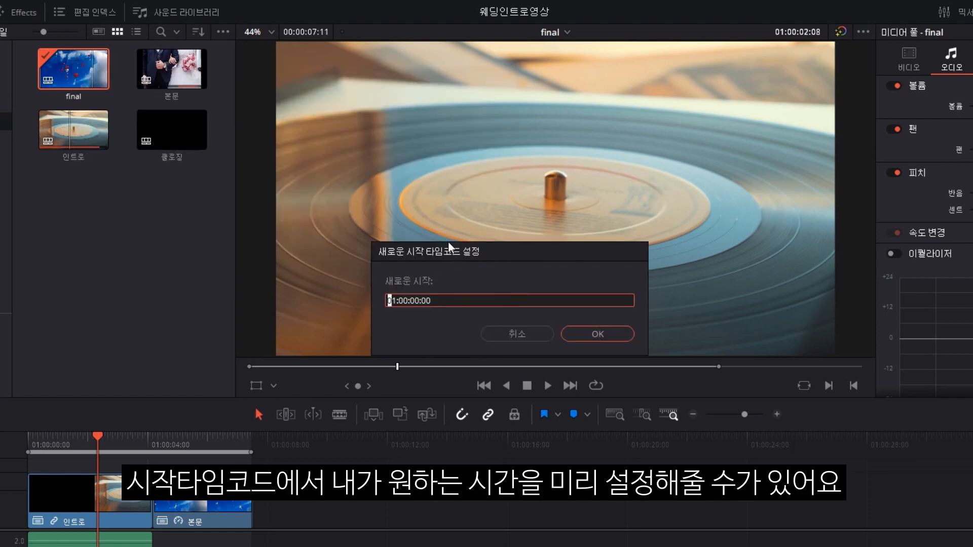
drag(492, 256, 443, 300)
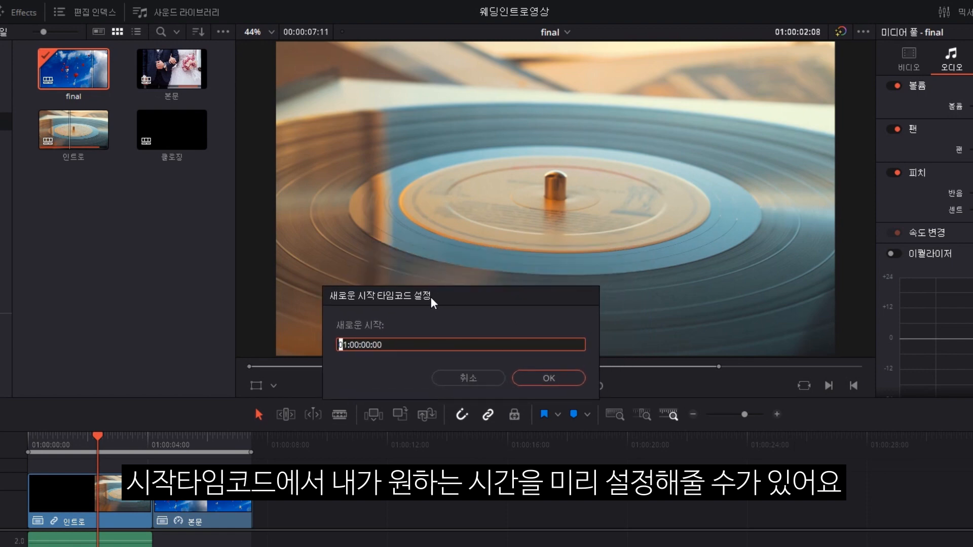
click(530, 387)
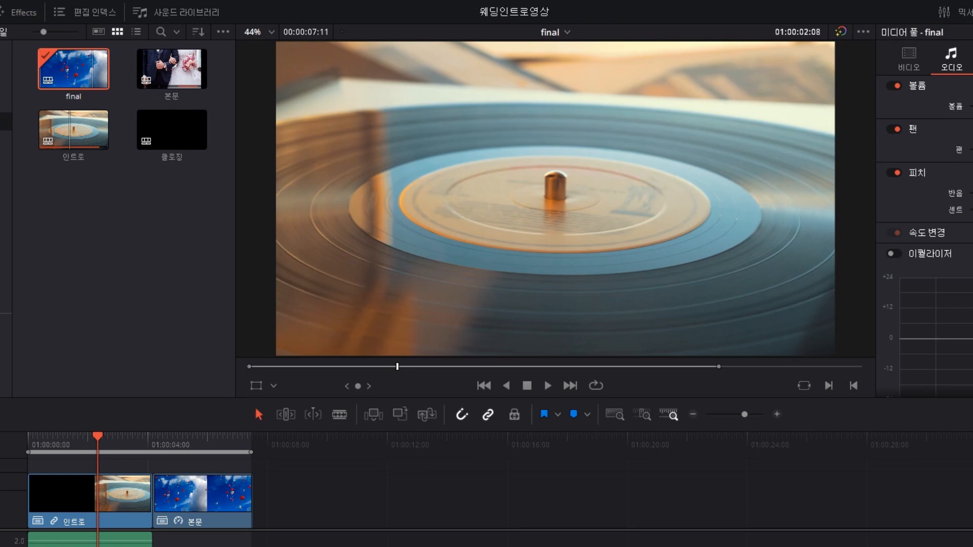
key(shift+8)
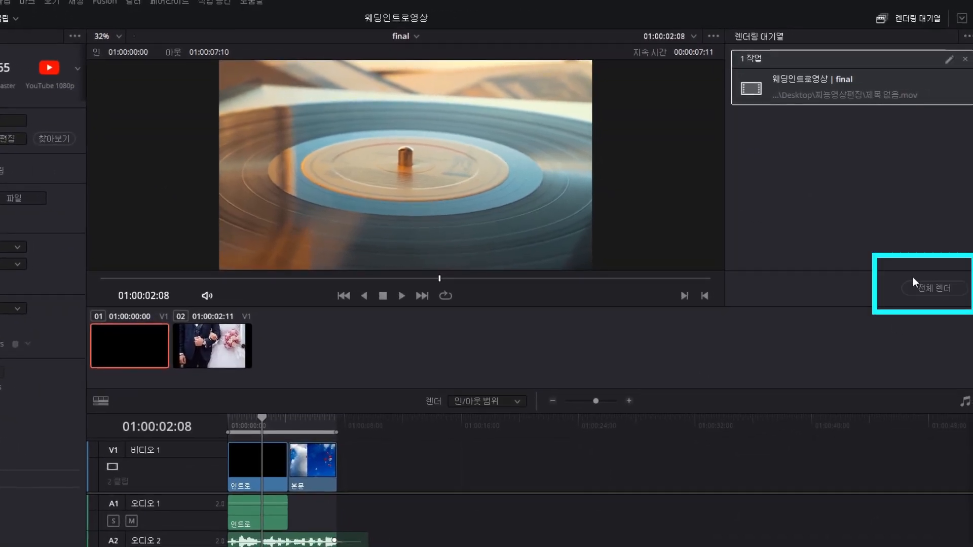
Render the queued job and check 제목 없음.mov (7.32 MB, 7 seconds) in the 찌능영상편집 folder.
click(917, 287)
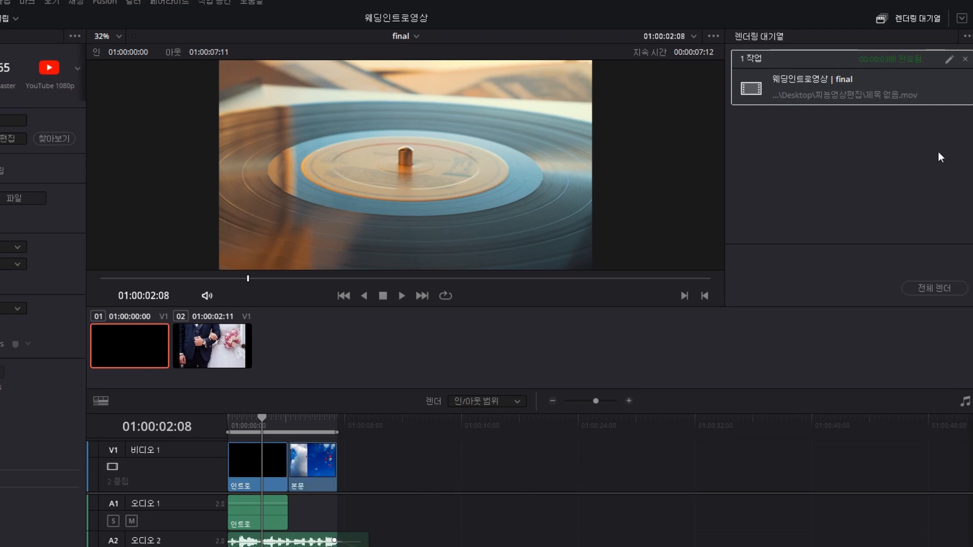
right_click(811, 87)
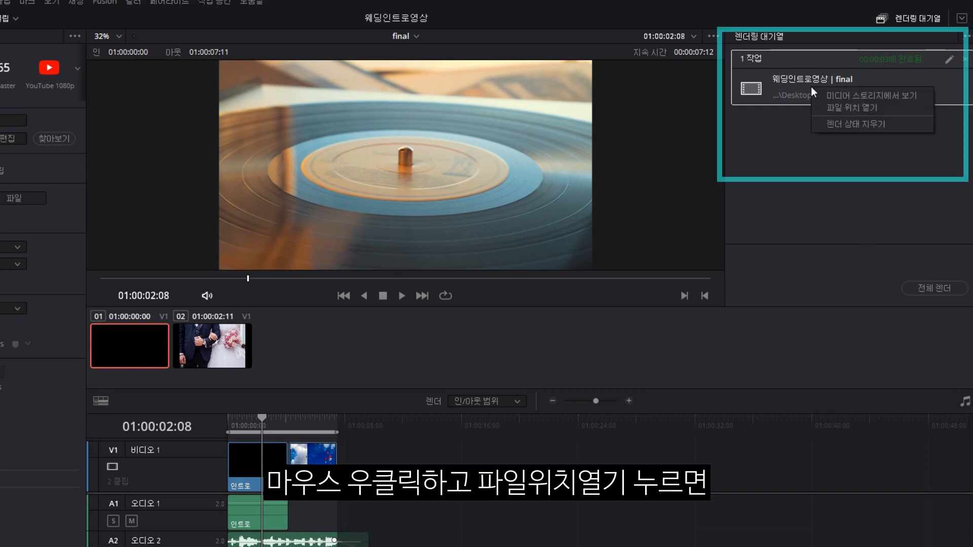
click(850, 108)
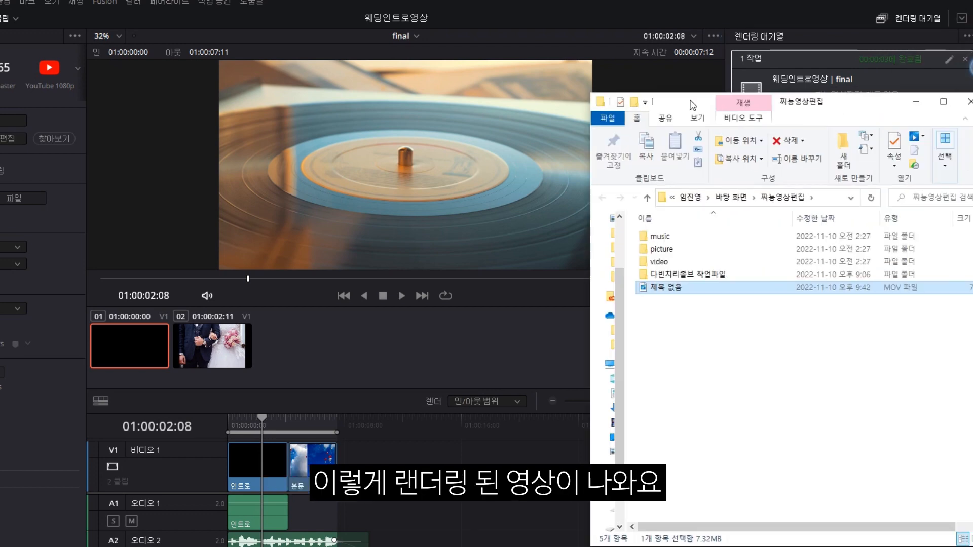
mouse_move(618, 248)
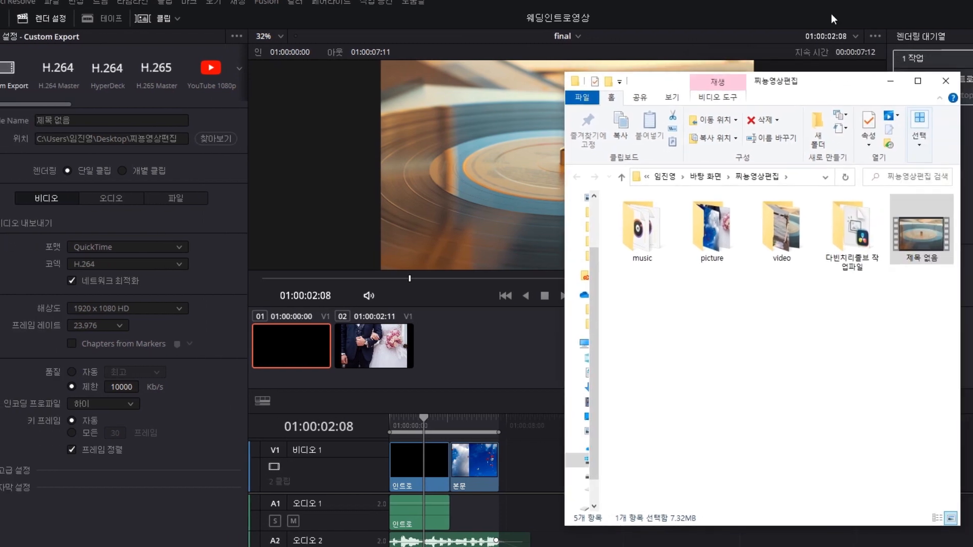
click(375, 55)
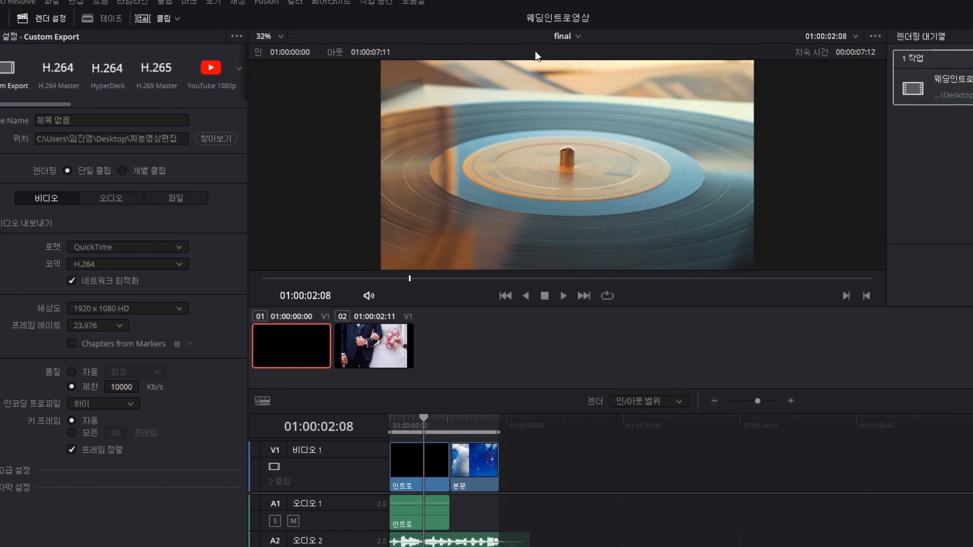
click(127, 247)
Queue and render a second job of the final timeline in MP4 format.
click(96, 330)
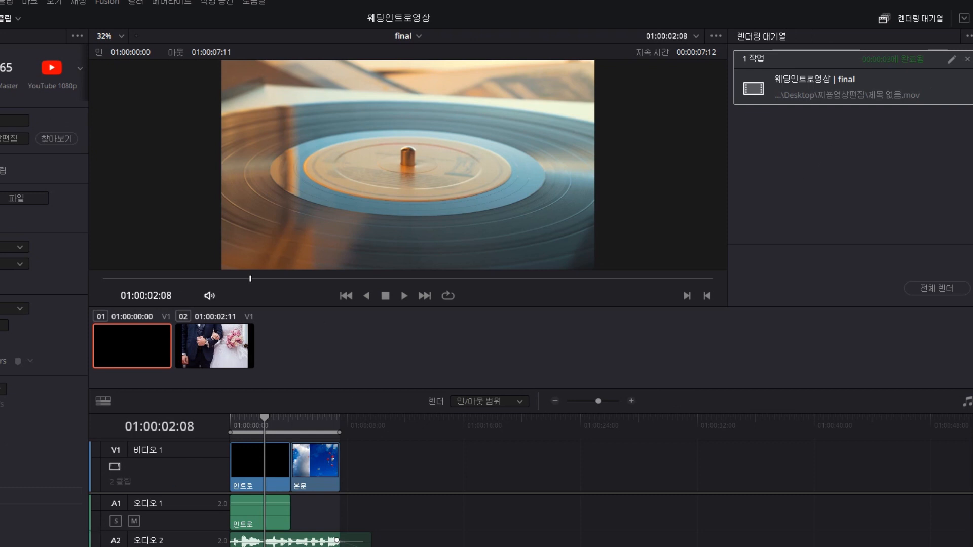
click(46, 546)
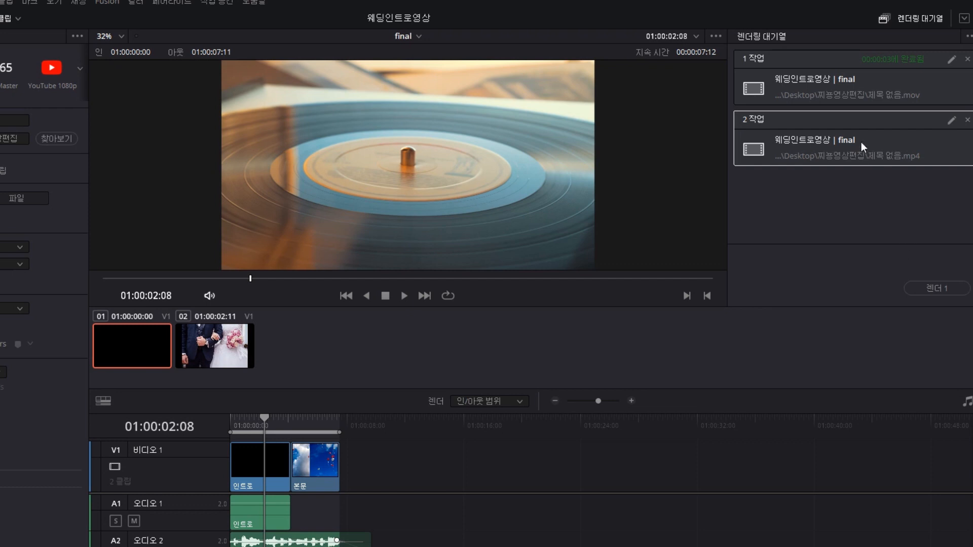
click(920, 289)
Find 제목 없음.mp4 beside the MOV in 찌능영상편집 and open it in GOM Player.
right_click(829, 139)
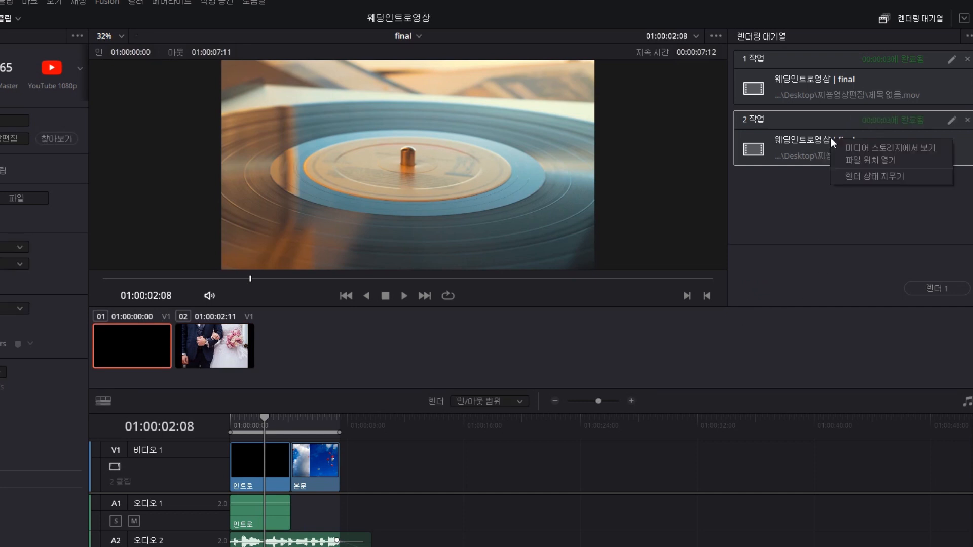
click(874, 158)
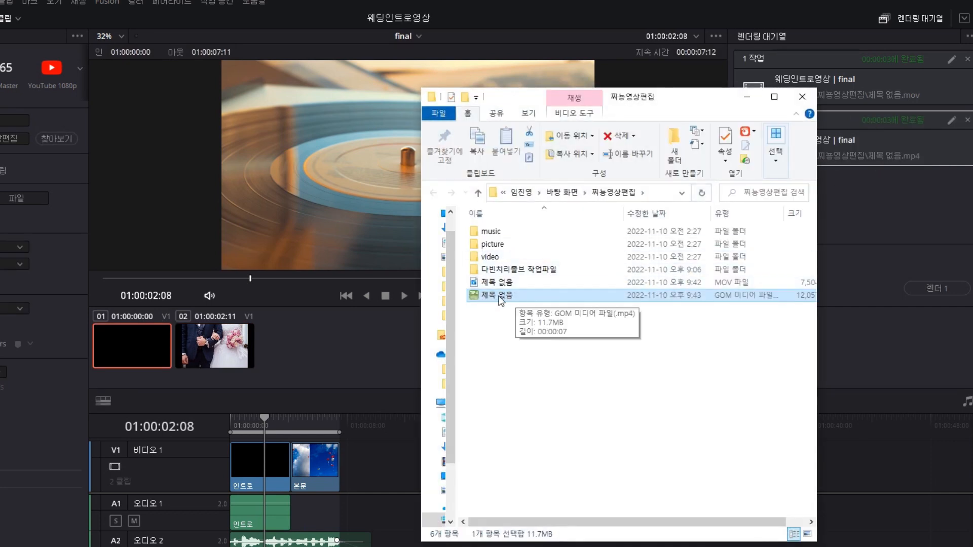
click(490, 282)
click(490, 295)
right_click(492, 299)
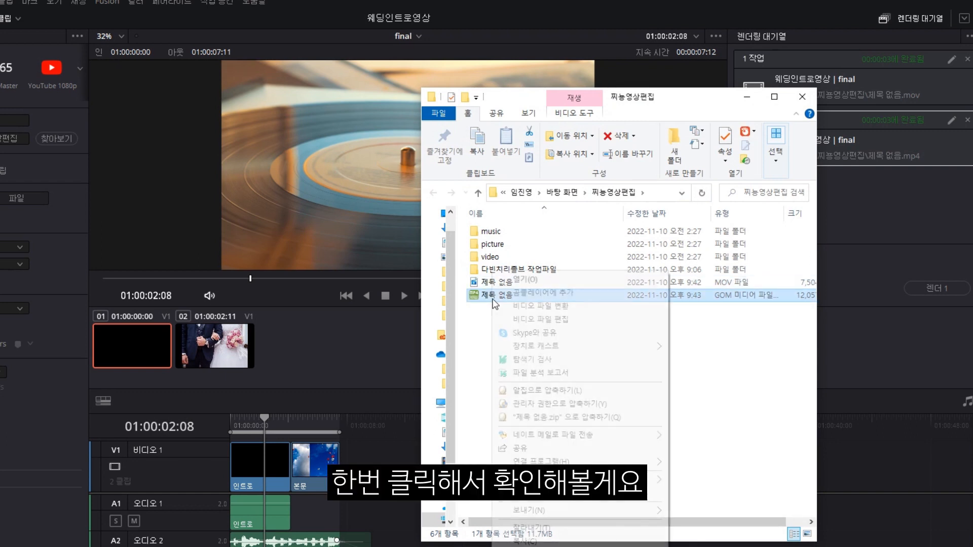
click(522, 280)
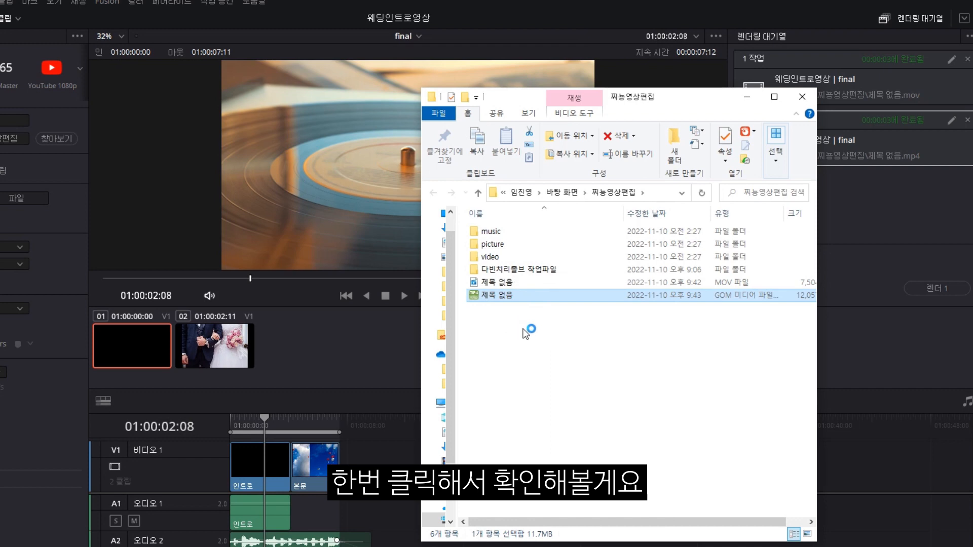